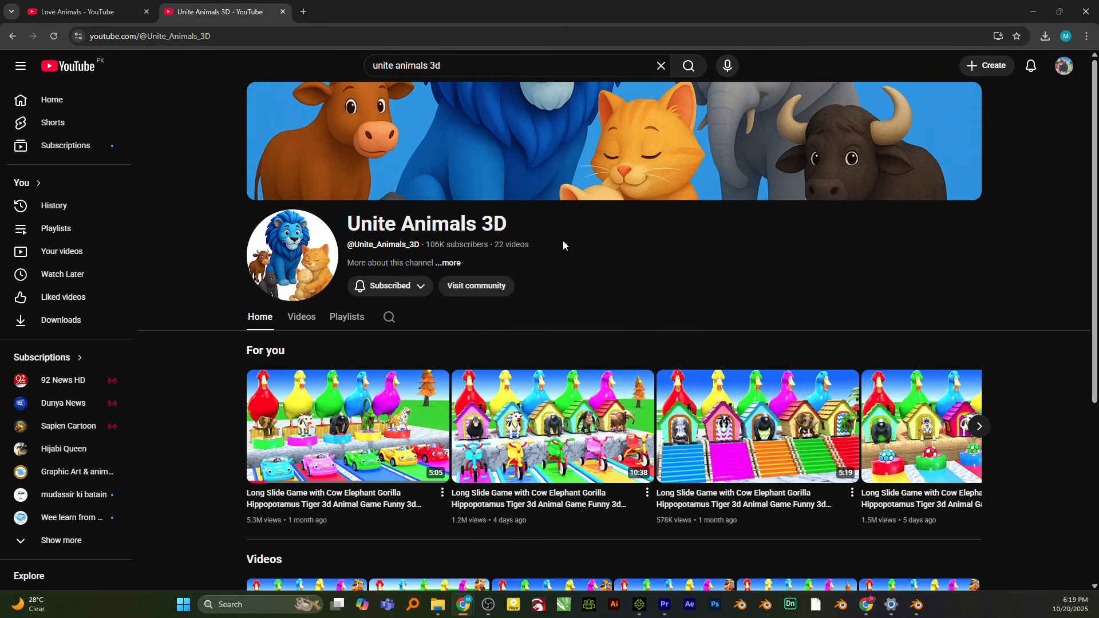
# Browse the Unite Animals 3D channel's videos down to the oldest uploads and open the 5:22 long slide game video
pyautogui.scroll(-1, 564, 242)
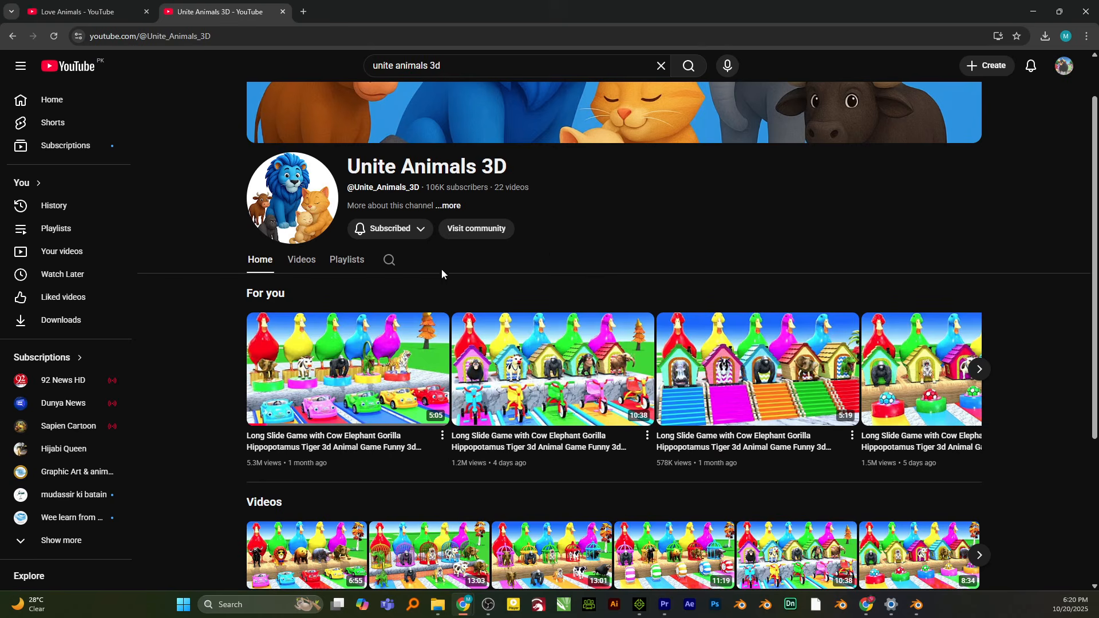
pyautogui.click(302, 261)
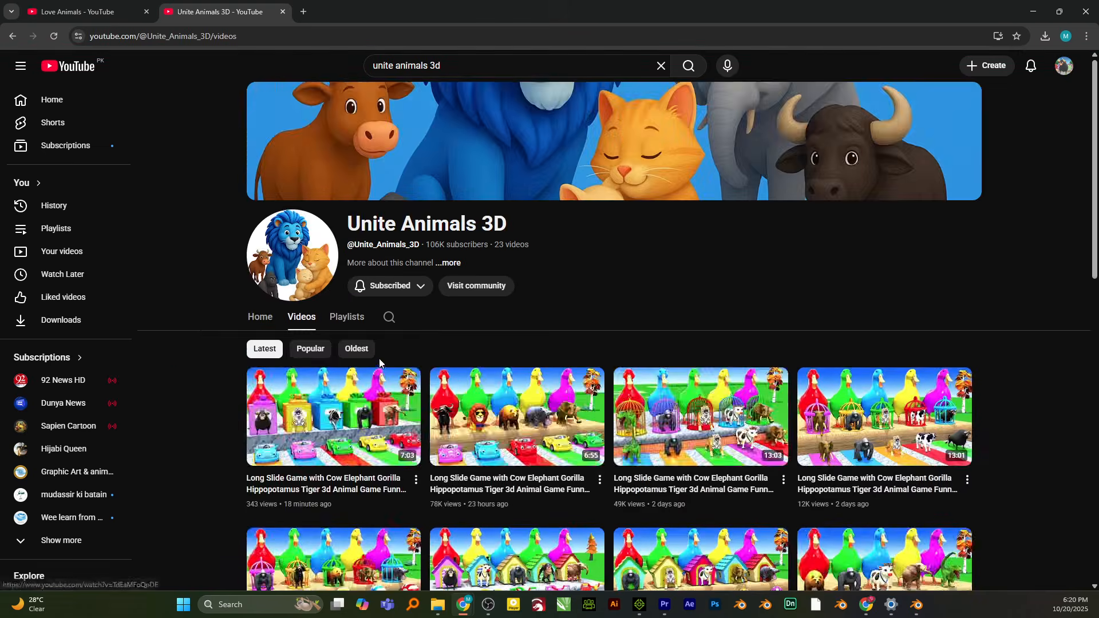
pyautogui.scroll(-2, 381, 356)
pyautogui.scroll(-10, 384, 355)
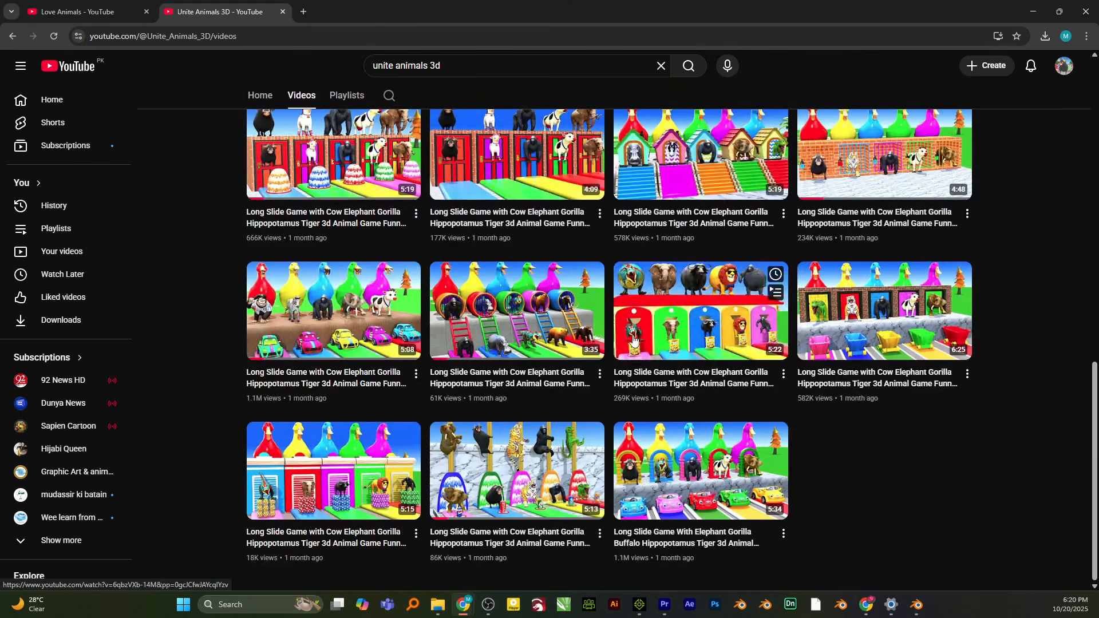
pyautogui.click(674, 309)
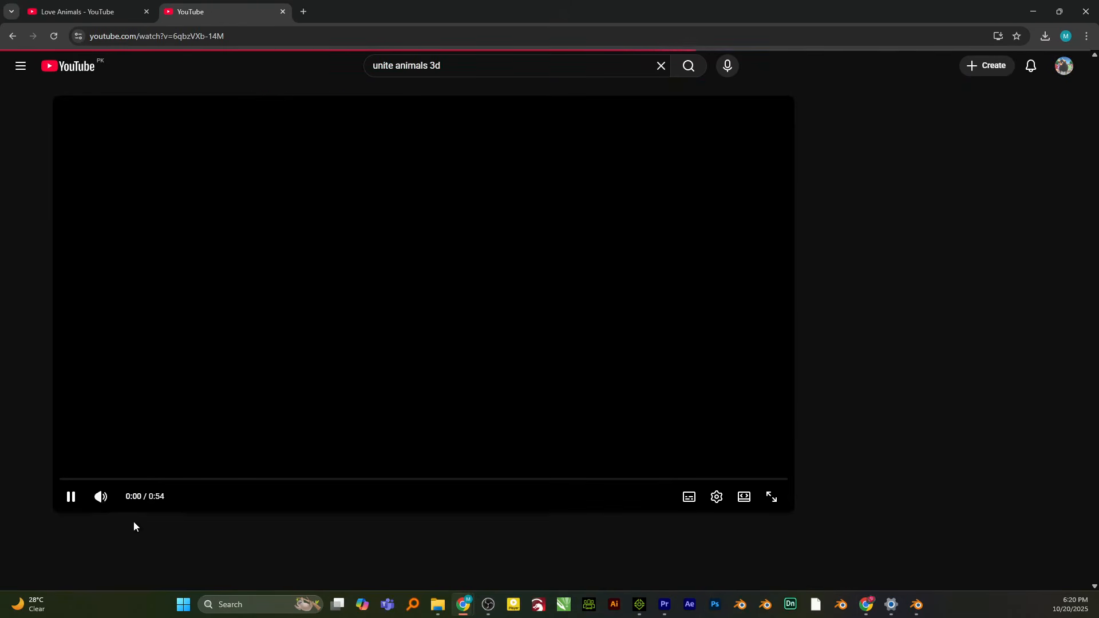
# Skip the ad and watch the muted video from 1:09 to examine the dinosaur animation, pausing it there
pyautogui.click(101, 498)
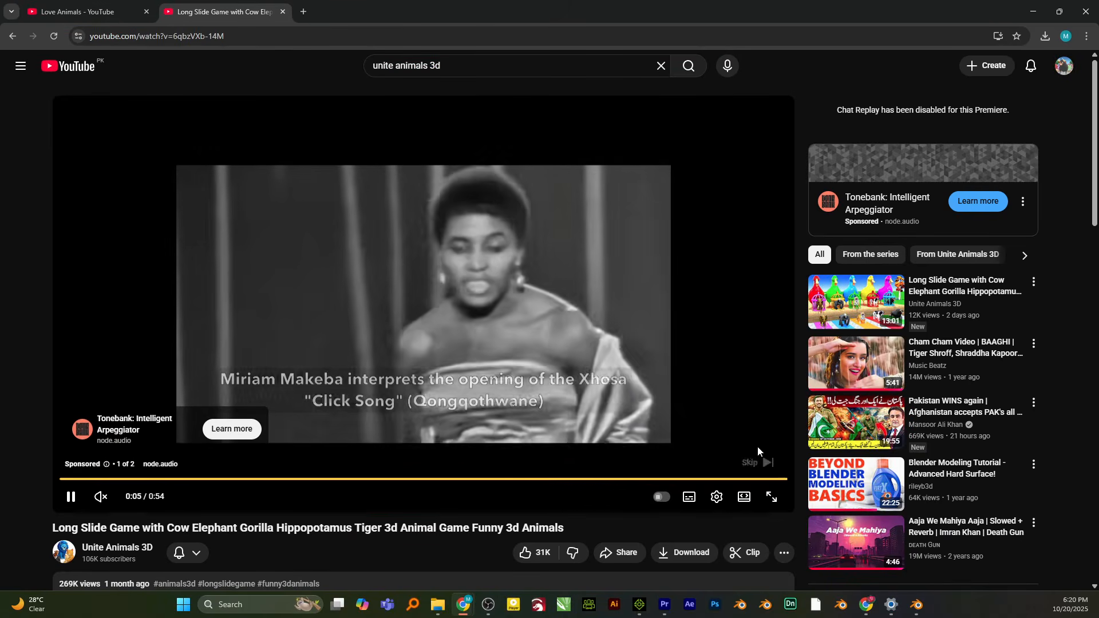
pyautogui.click(751, 463)
pyautogui.click(144, 479)
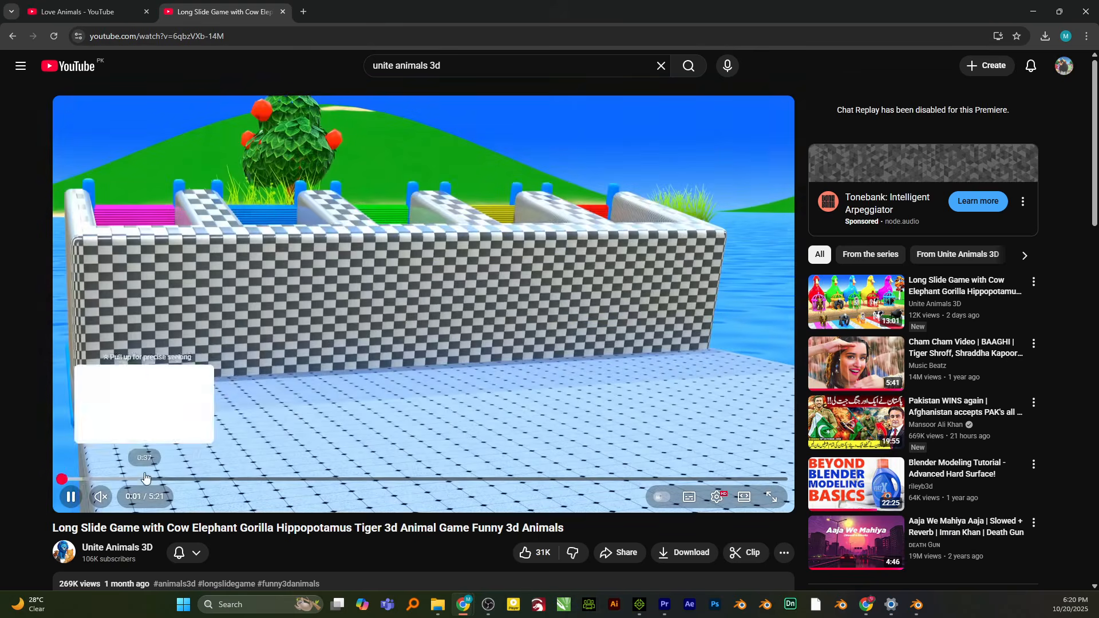
pyautogui.click(217, 479)
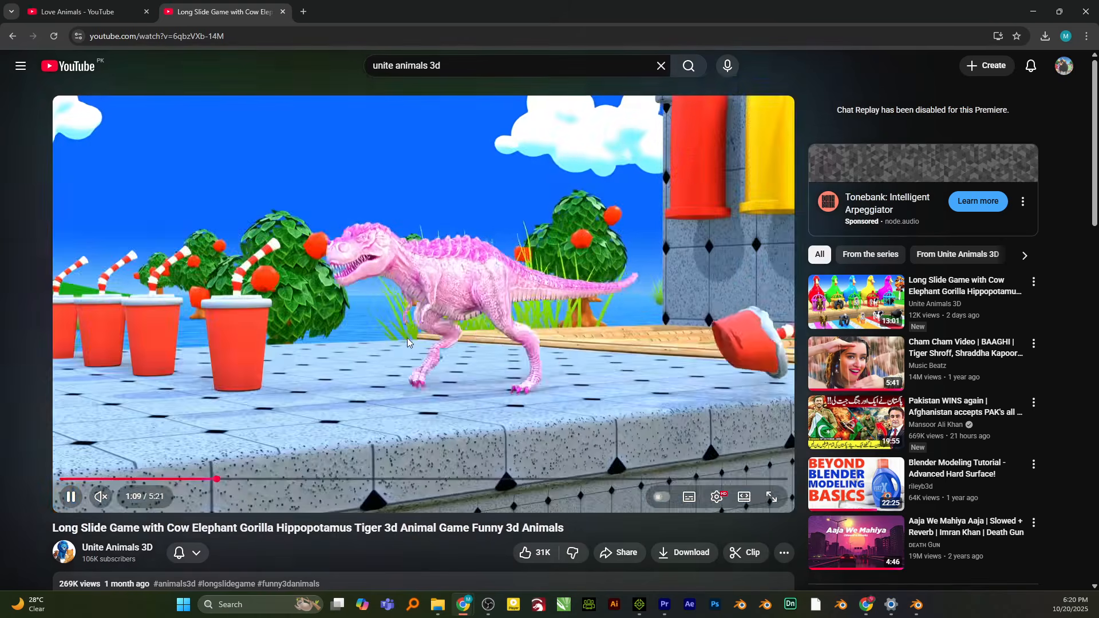
pyautogui.click(407, 338)
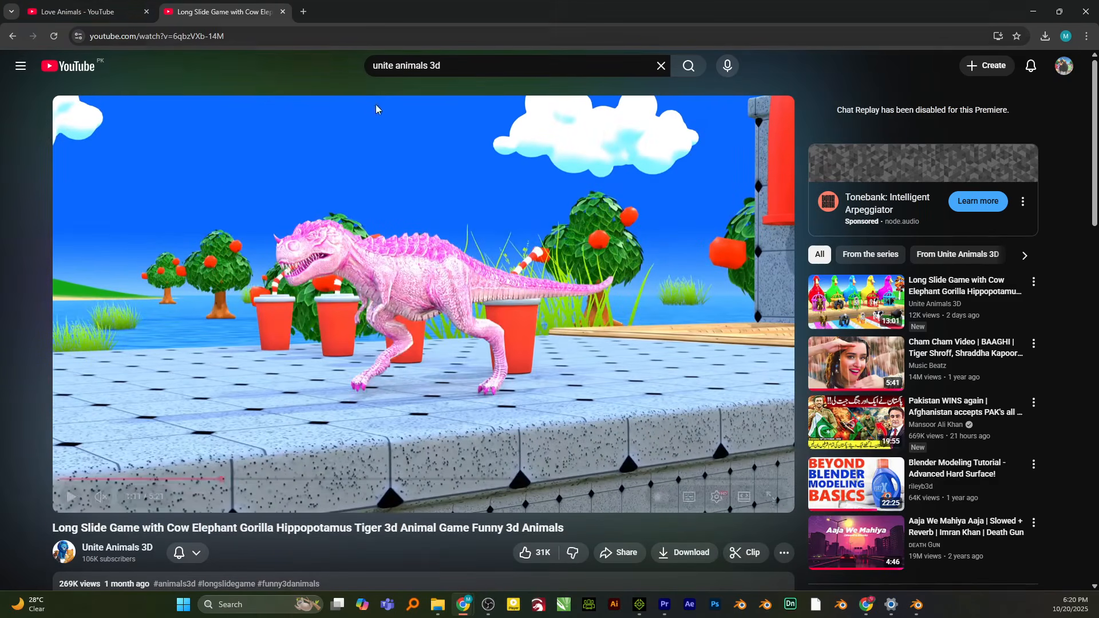
# Browse the Love Animals channel's videos and open the 20:22 long slide game video
pyautogui.click(104, 12)
pyautogui.scroll(-10, 464, 295)
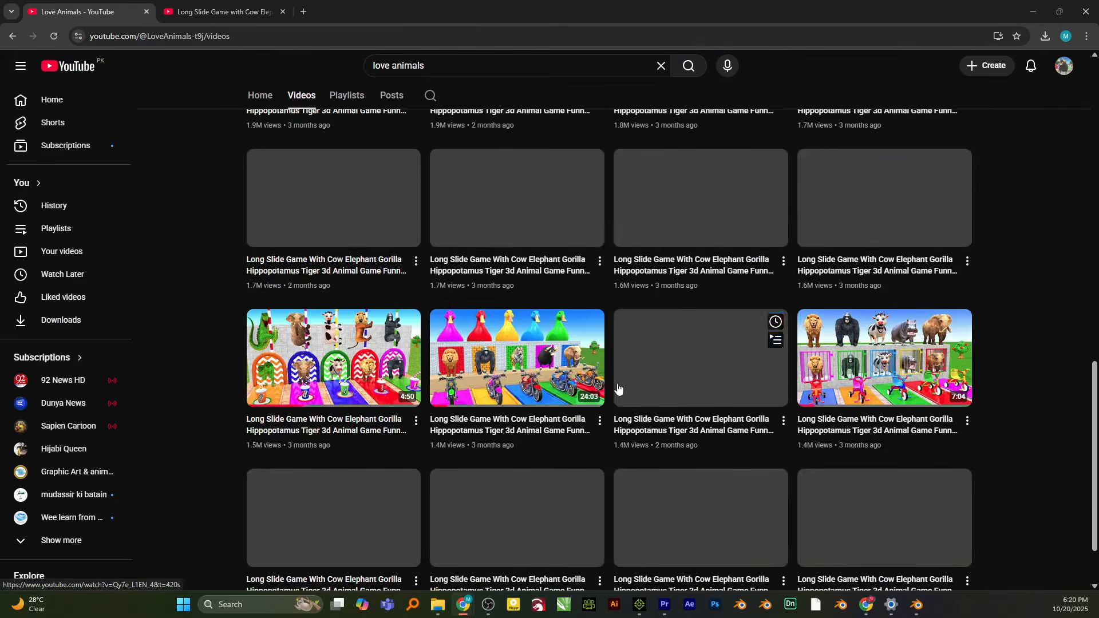
pyautogui.scroll(-3, 619, 389)
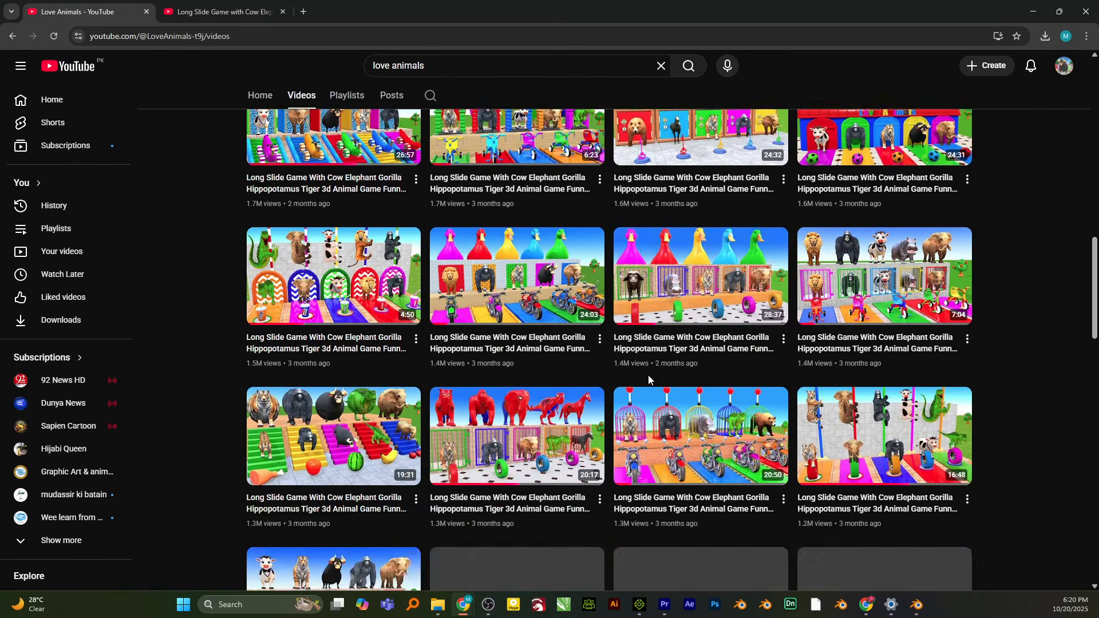
pyautogui.scroll(-2, 649, 379)
pyautogui.scroll(-2, 594, 351)
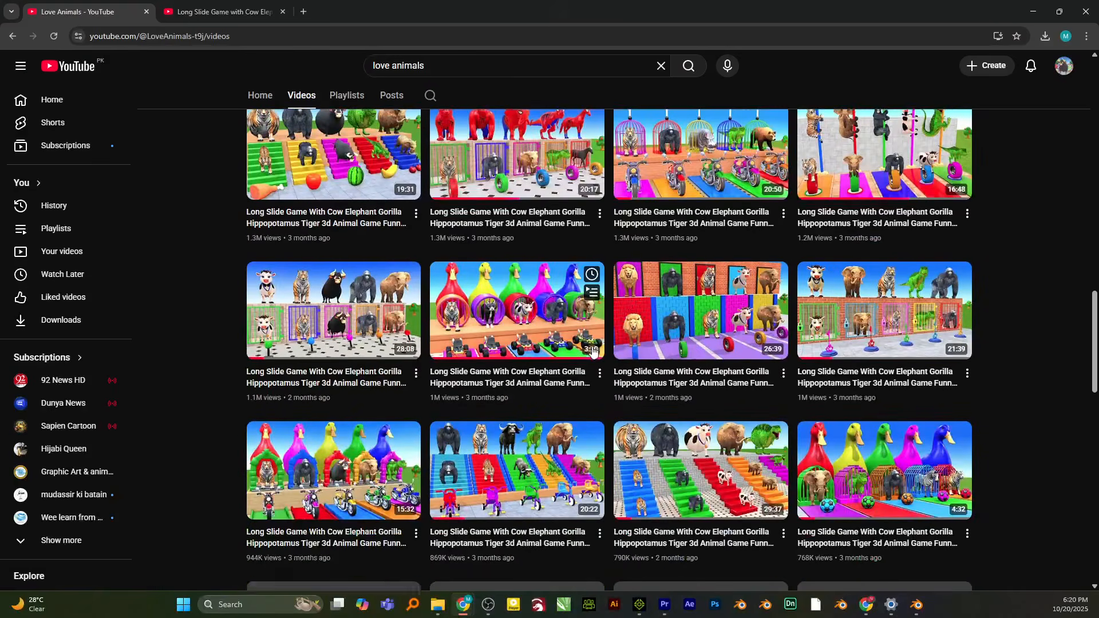
pyautogui.scroll(-2, 564, 339)
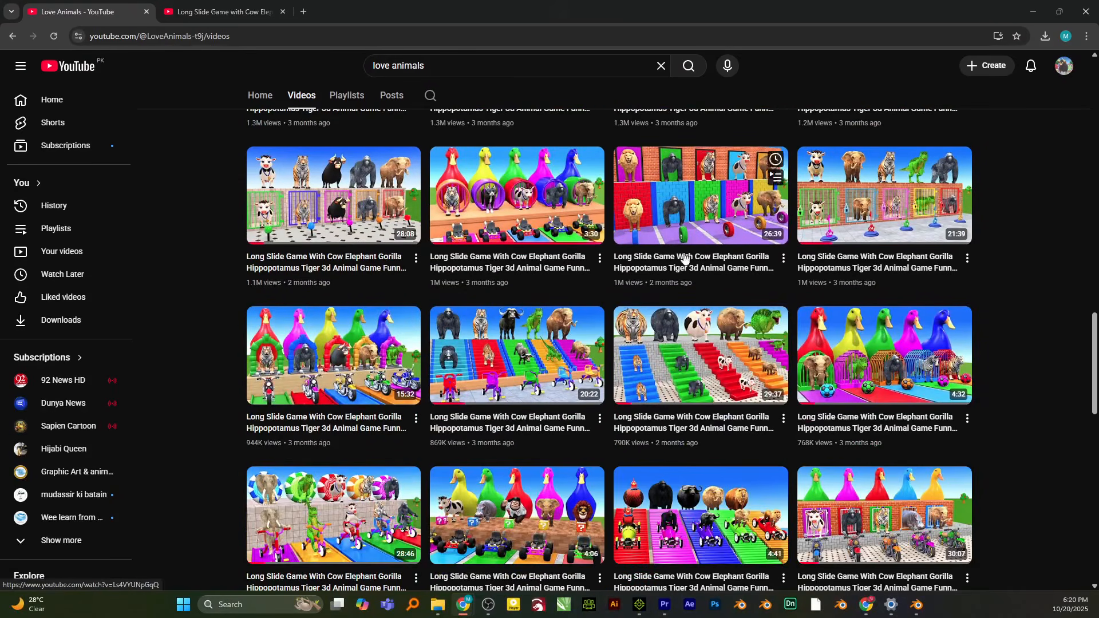
pyautogui.click(510, 360)
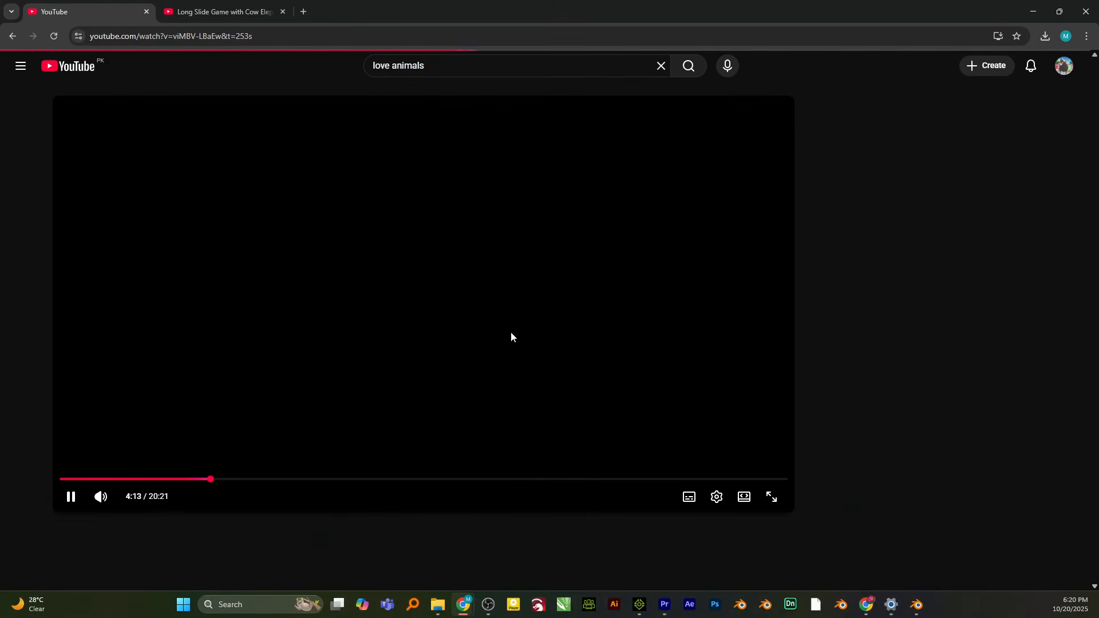
# Watch the video muted from 3:00 to examine the buffalo tricycle scene, and pause it
pyautogui.click(167, 480)
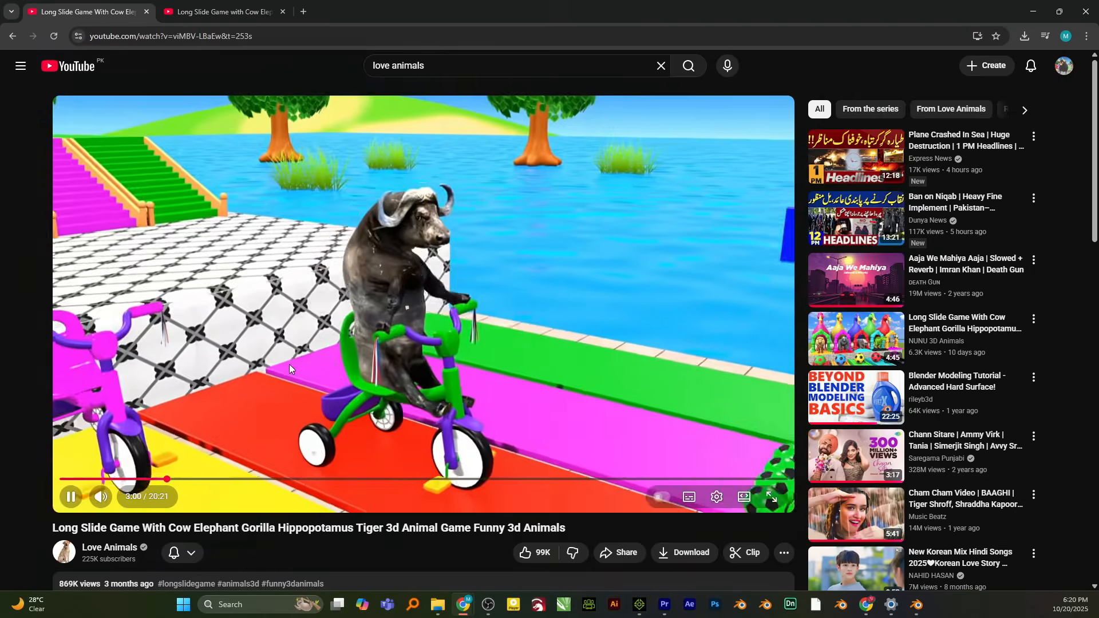
pyautogui.press('space')
pyautogui.click(101, 497)
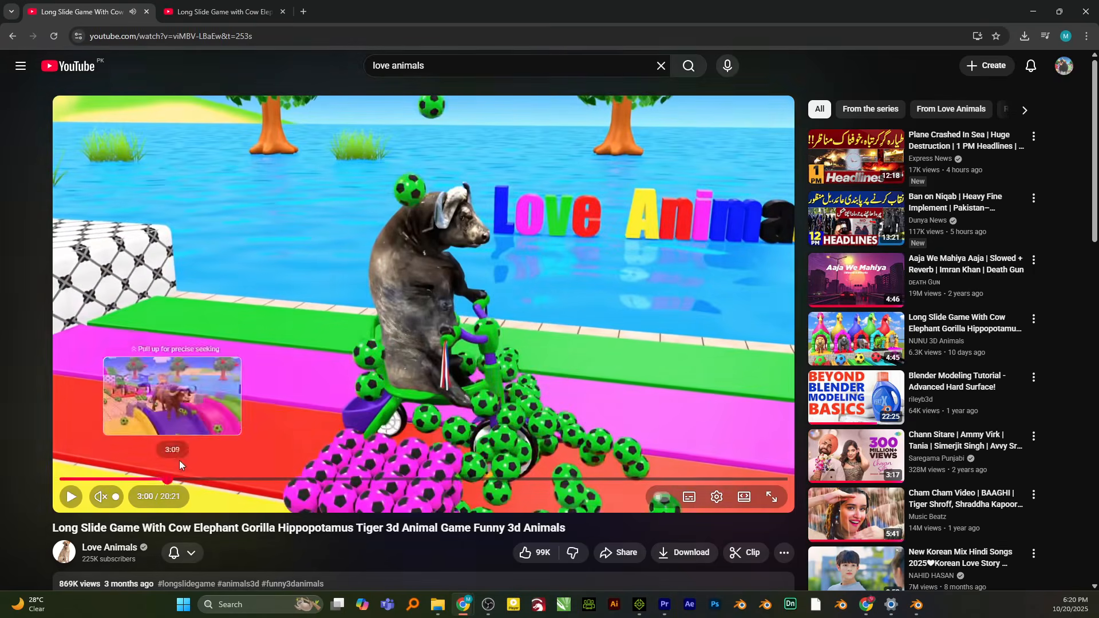
pyautogui.press('space')
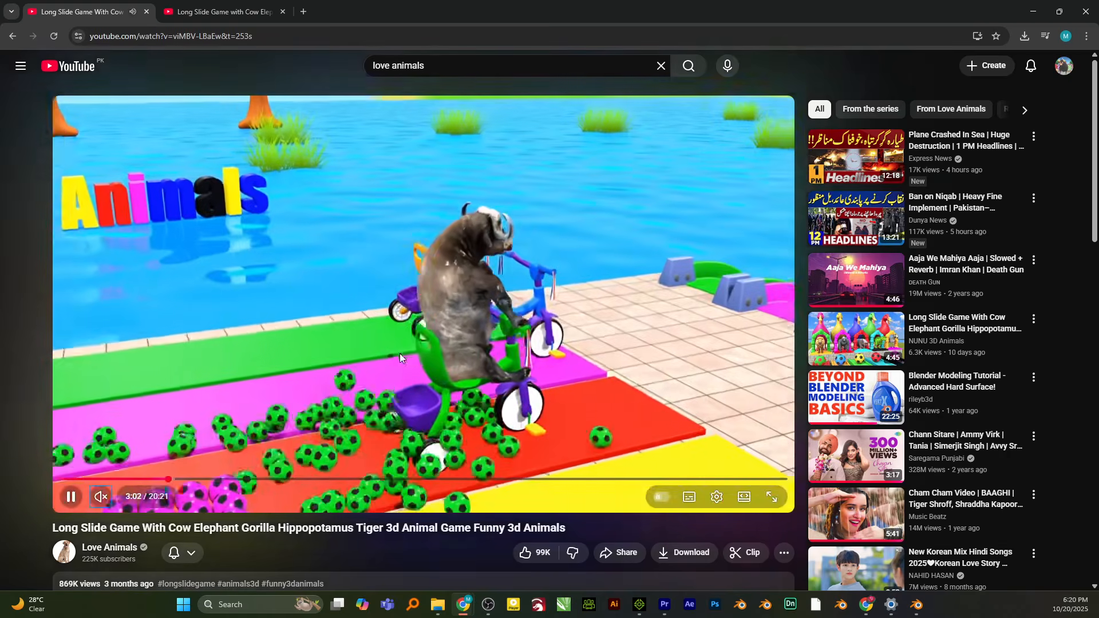
pyautogui.click(682, 142)
# Switch to Blender and look through the Animal assets in the King Pack Big library
pyautogui.click(1086, 11)
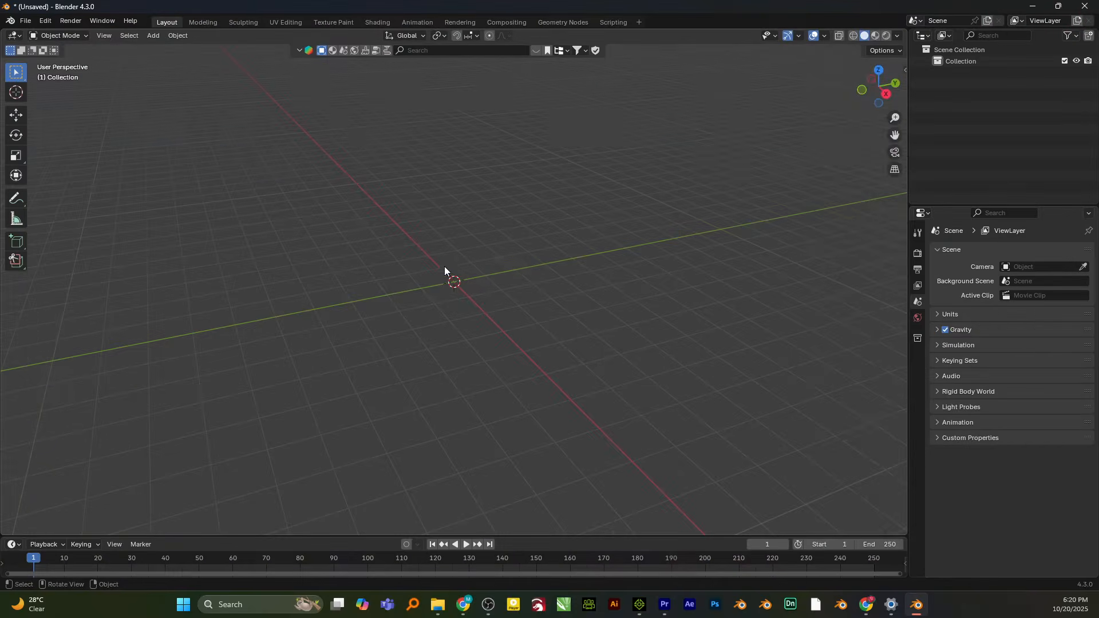
pyautogui.press('n')
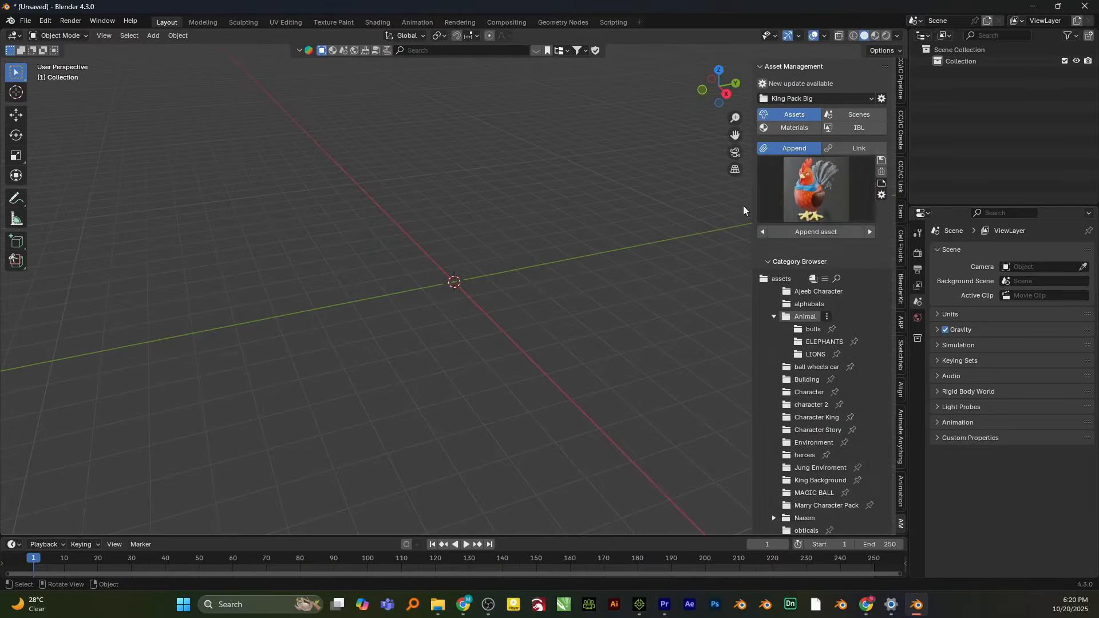
pyautogui.click(821, 181)
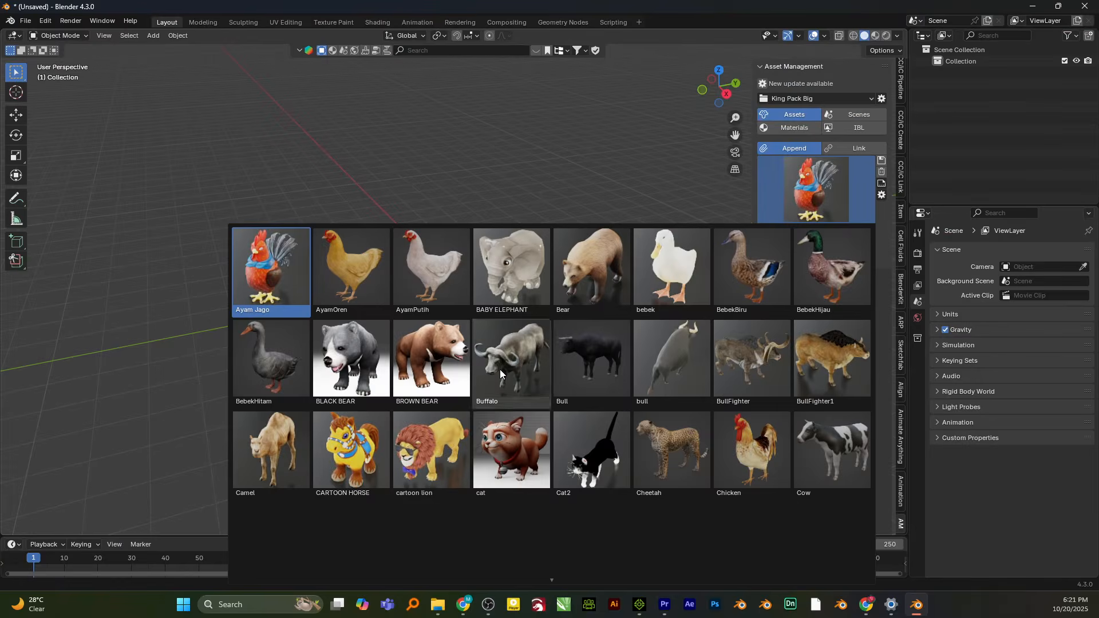
pyautogui.scroll(-3, 499, 370)
pyautogui.scroll(-3, 497, 369)
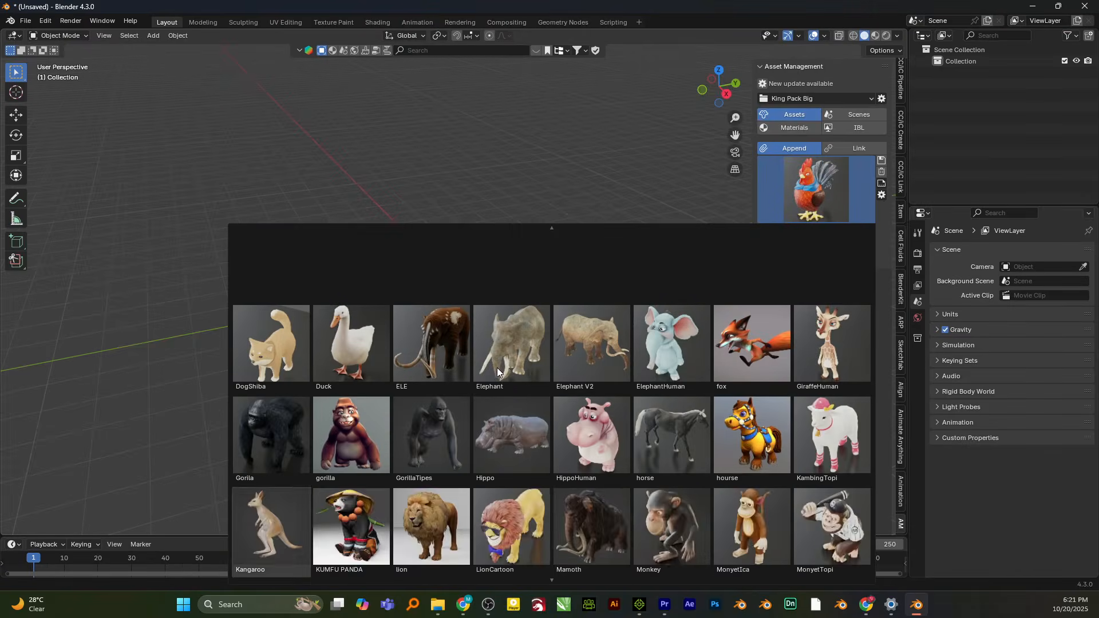
pyautogui.click(500, 174)
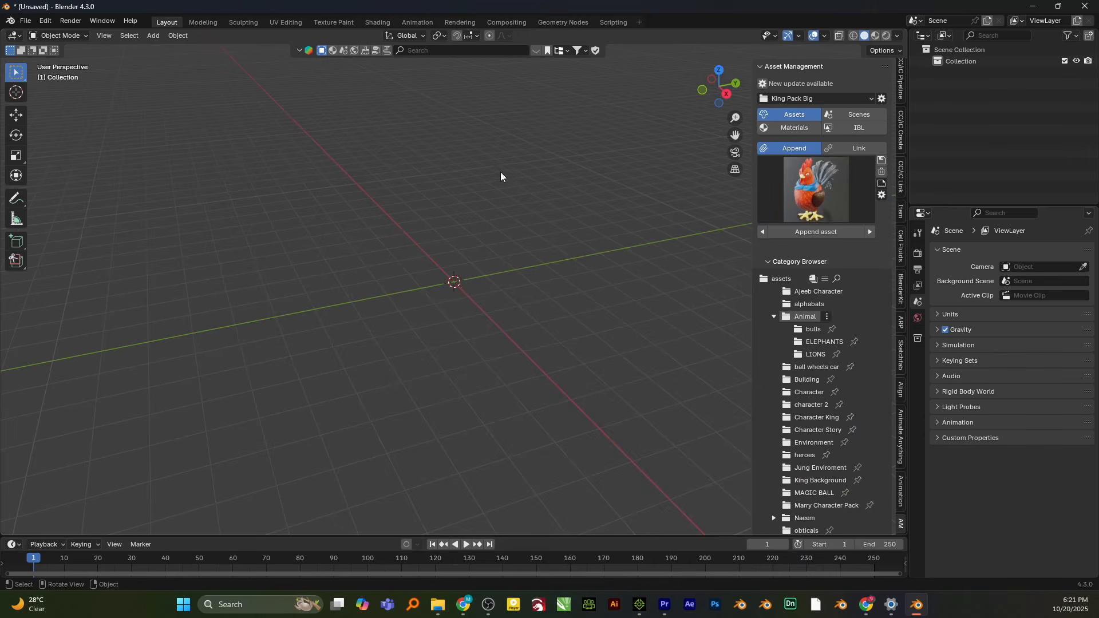
# Try to append the Cute Cow asset from the bulls category
pyautogui.click(813, 330)
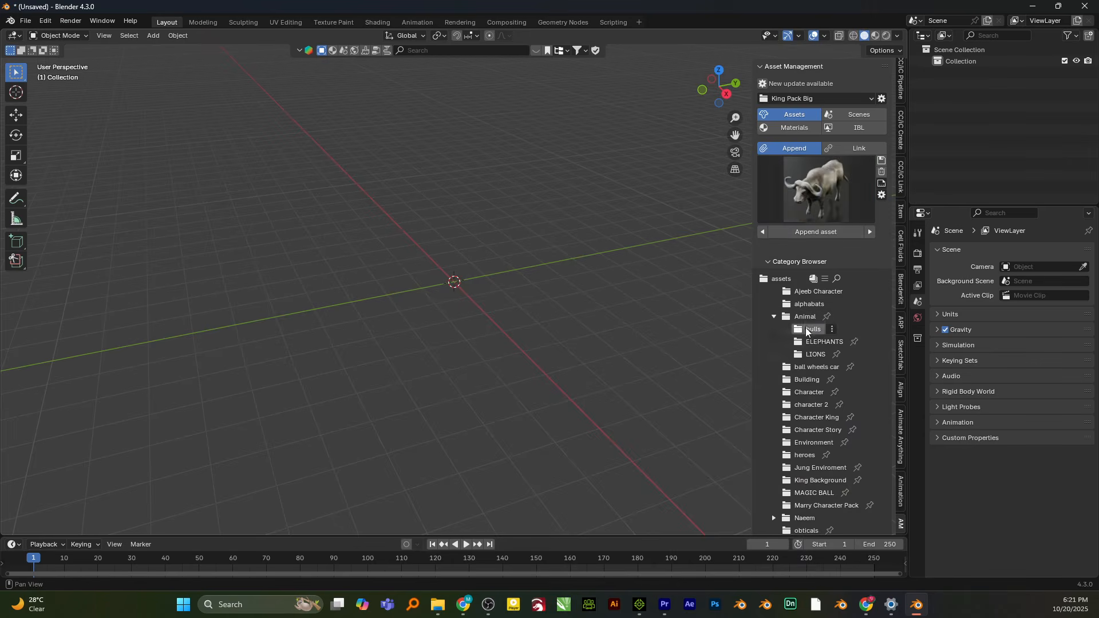
pyautogui.click(829, 174)
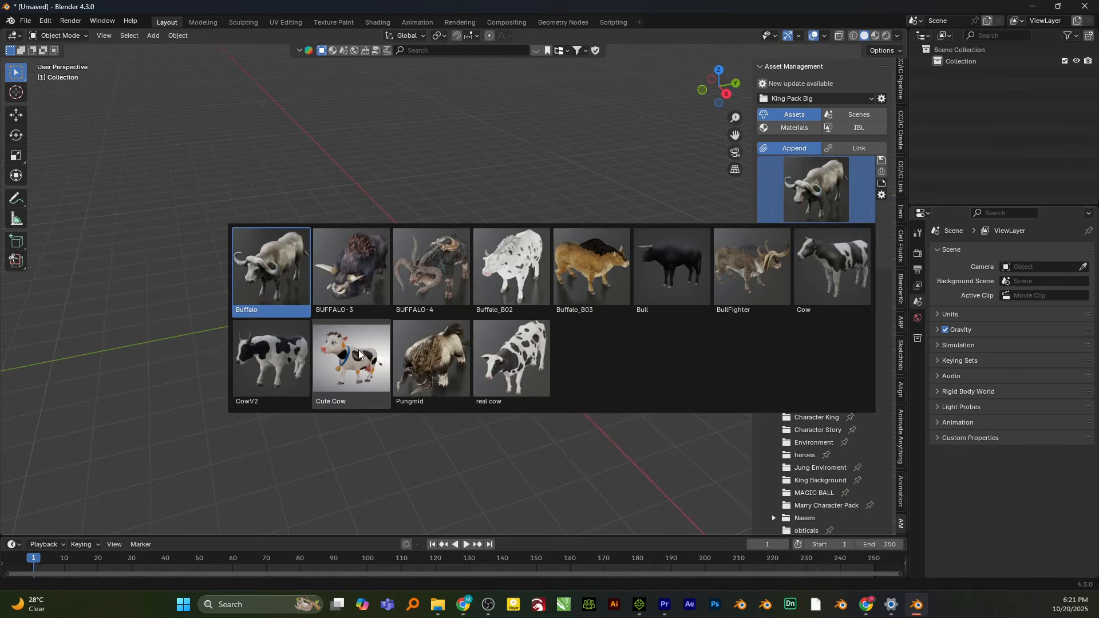
pyautogui.click(351, 363)
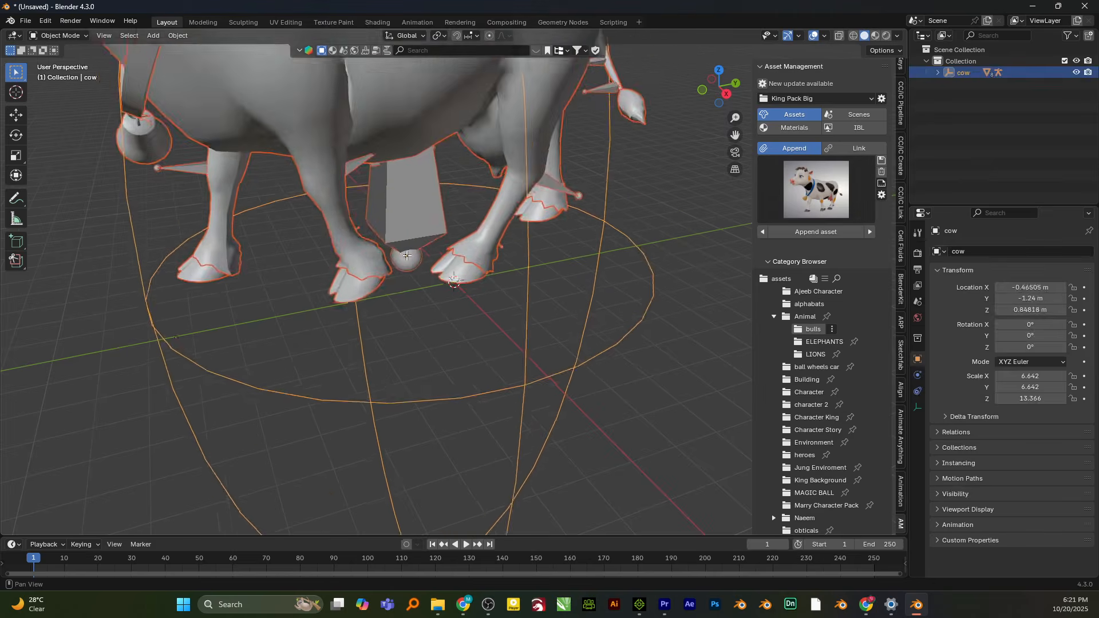
pyautogui.press('Escape')
# Set the asset import behaviour to On 3D cursor
pyautogui.click(881, 195)
pyautogui.click(845, 304)
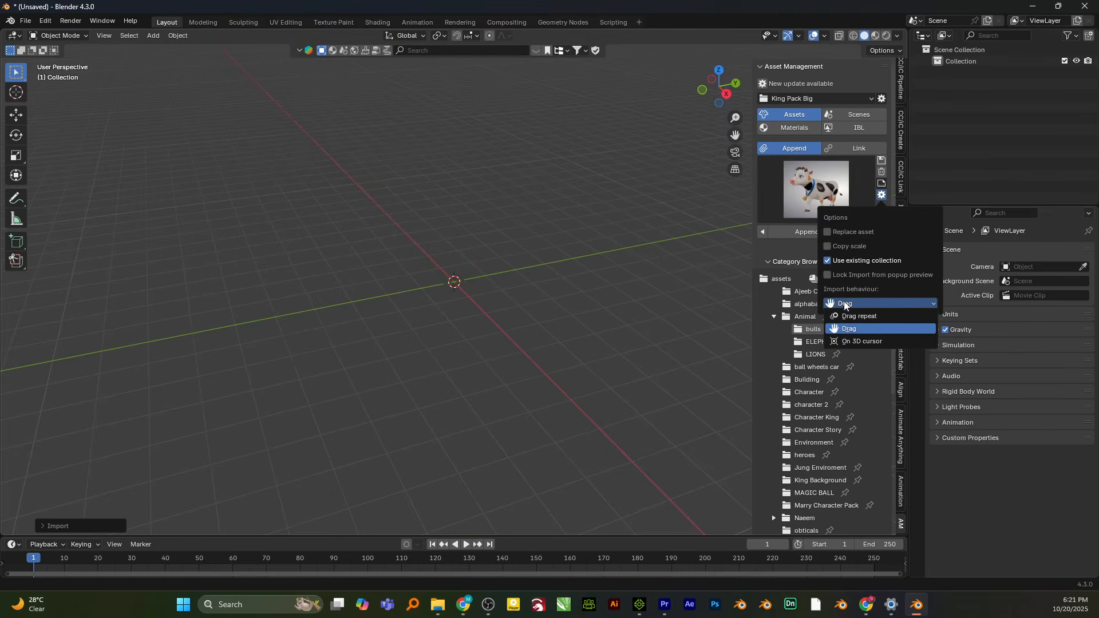
pyautogui.click(861, 342)
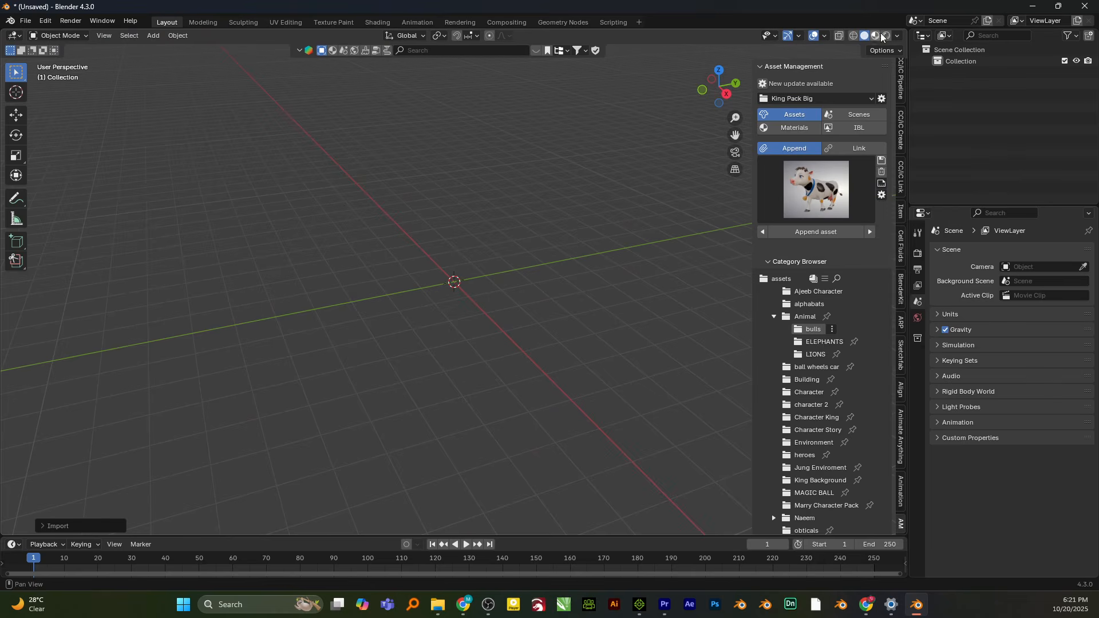
# Append the Church lawn world from "backgrund light.blend" in the Downloads folder
pyautogui.click(26, 20)
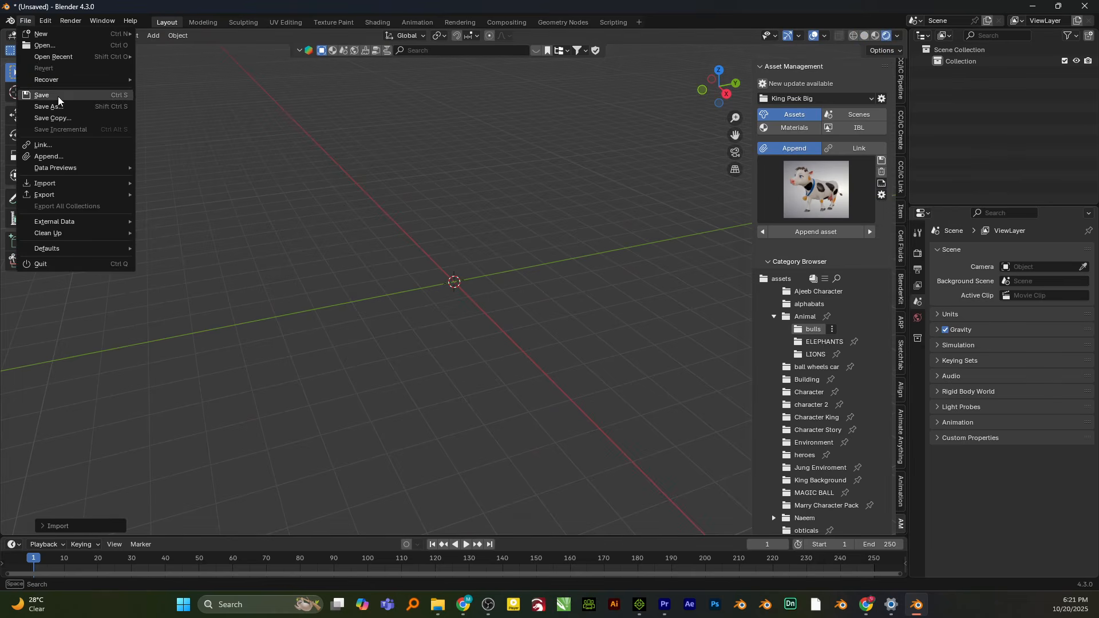
pyautogui.click(65, 159)
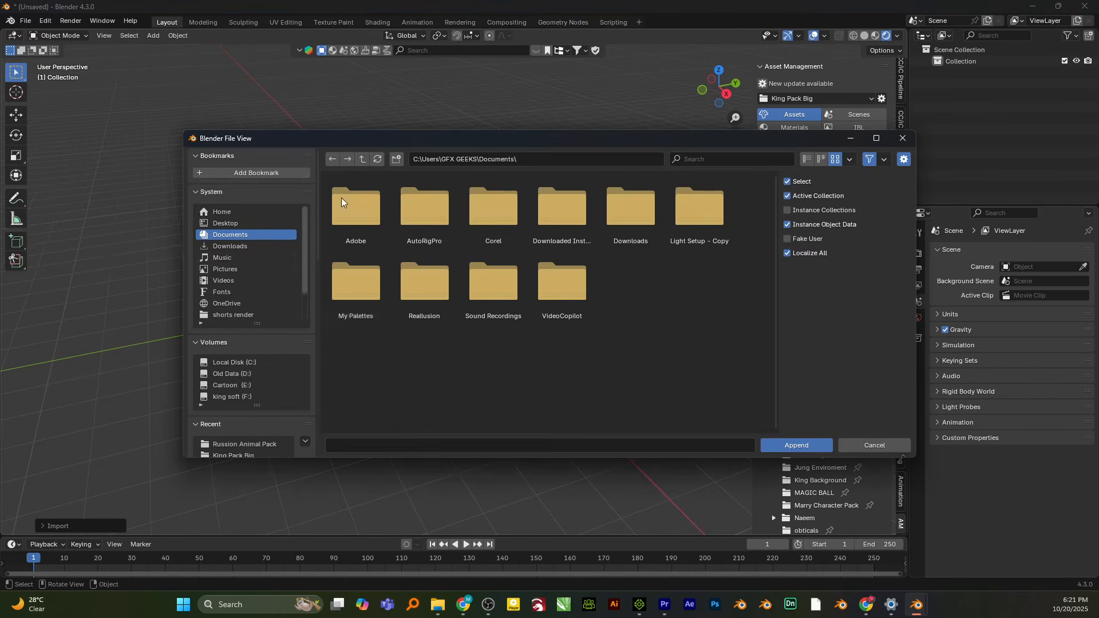
pyautogui.click(243, 246)
pyautogui.scroll(-5, 450, 303)
pyautogui.doubleClick(425, 286)
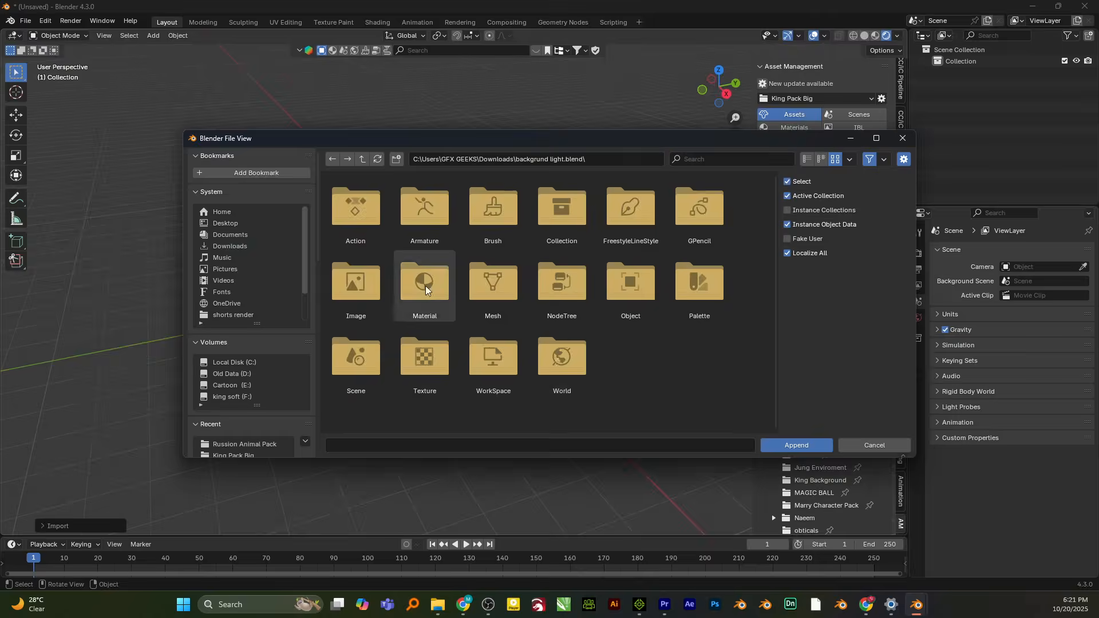
pyautogui.doubleClick(564, 364)
pyautogui.click(363, 224)
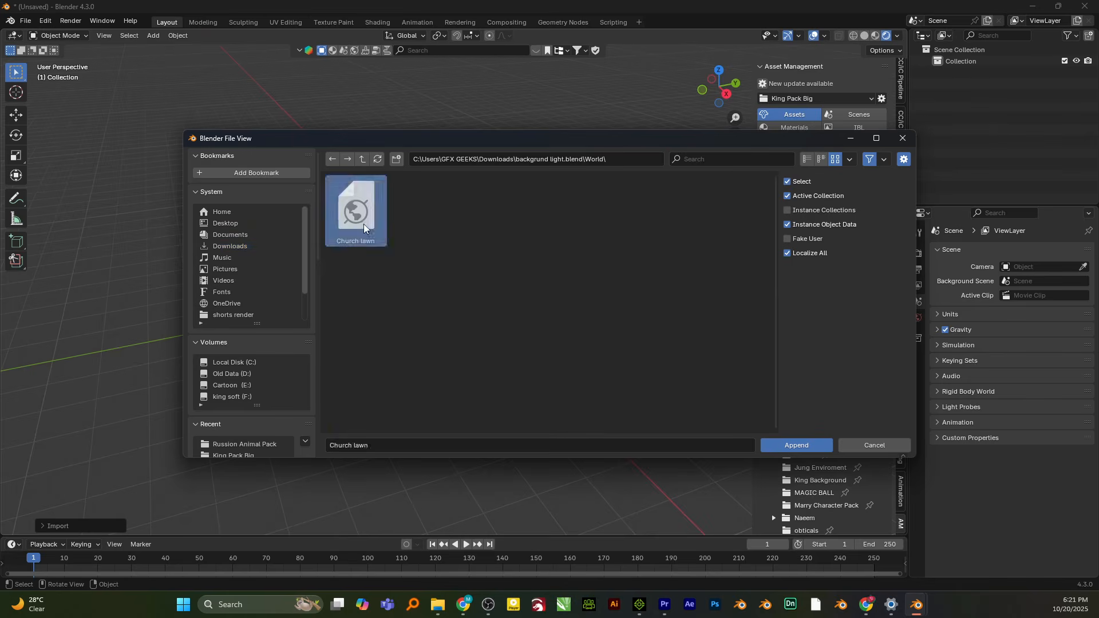
pyautogui.doubleClick(363, 224)
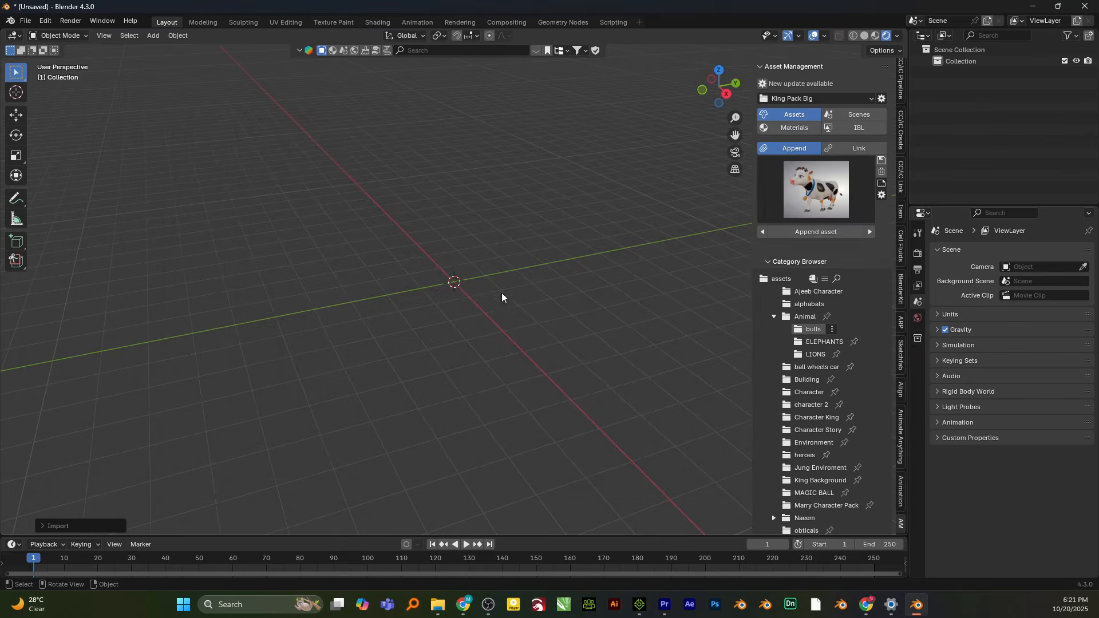
# Assign the Church lawn world to the scene as its background lighting
pyautogui.click(918, 318)
pyautogui.click(939, 252)
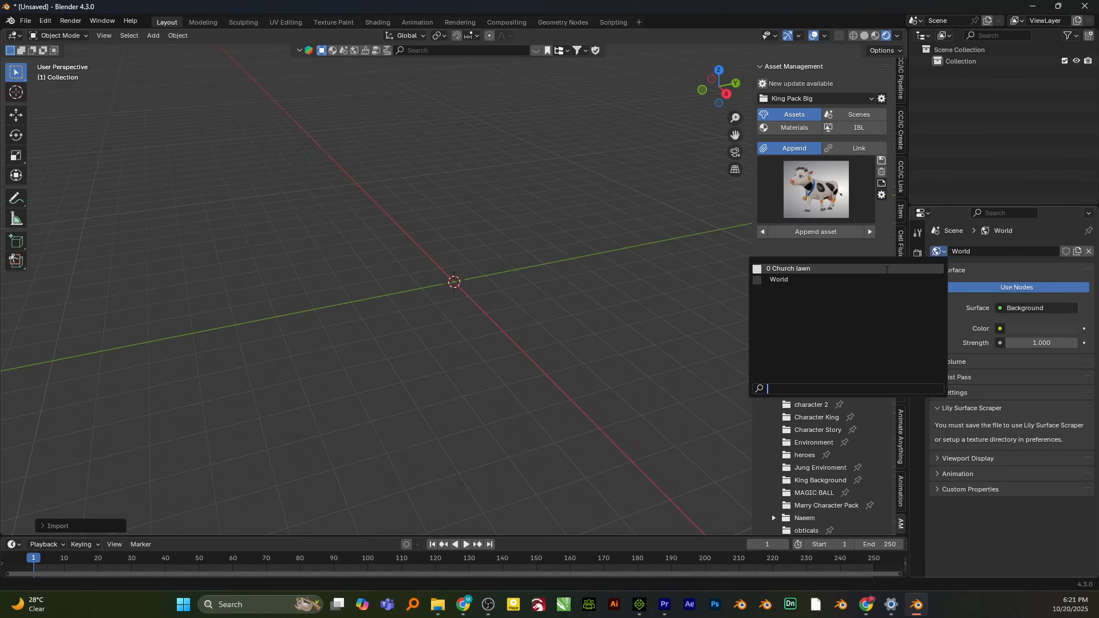
pyautogui.click(789, 268)
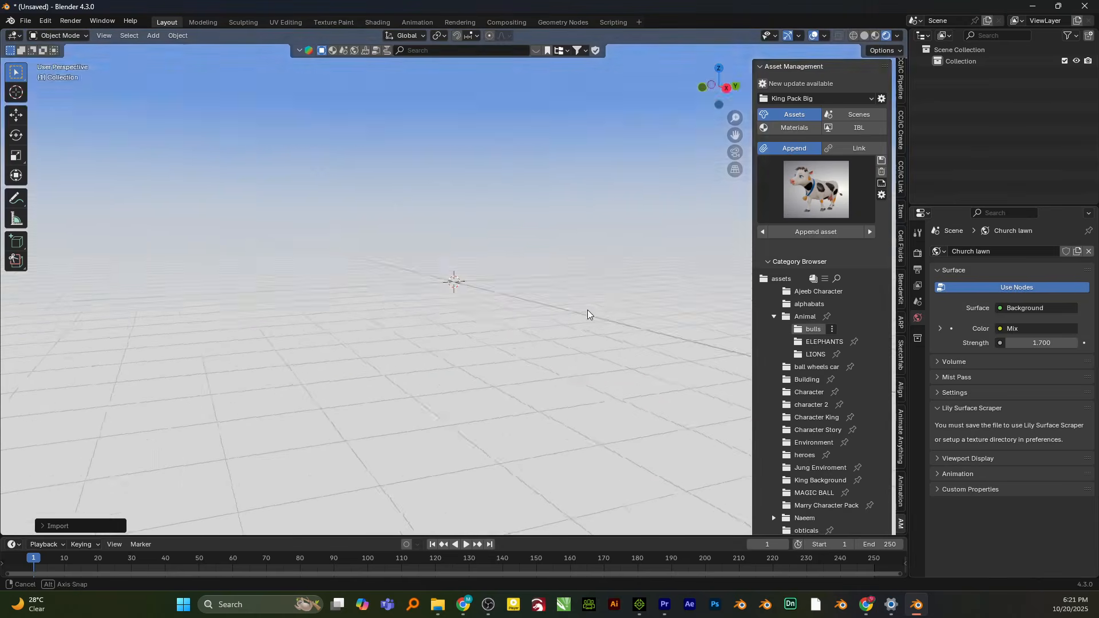
pyautogui.moveTo(590, 314)
pyautogui.mouseDown(button='middle')
pyautogui.moveTo(597, 283)
pyautogui.moveTo(570, 319)
pyautogui.mouseUp(button='middle')
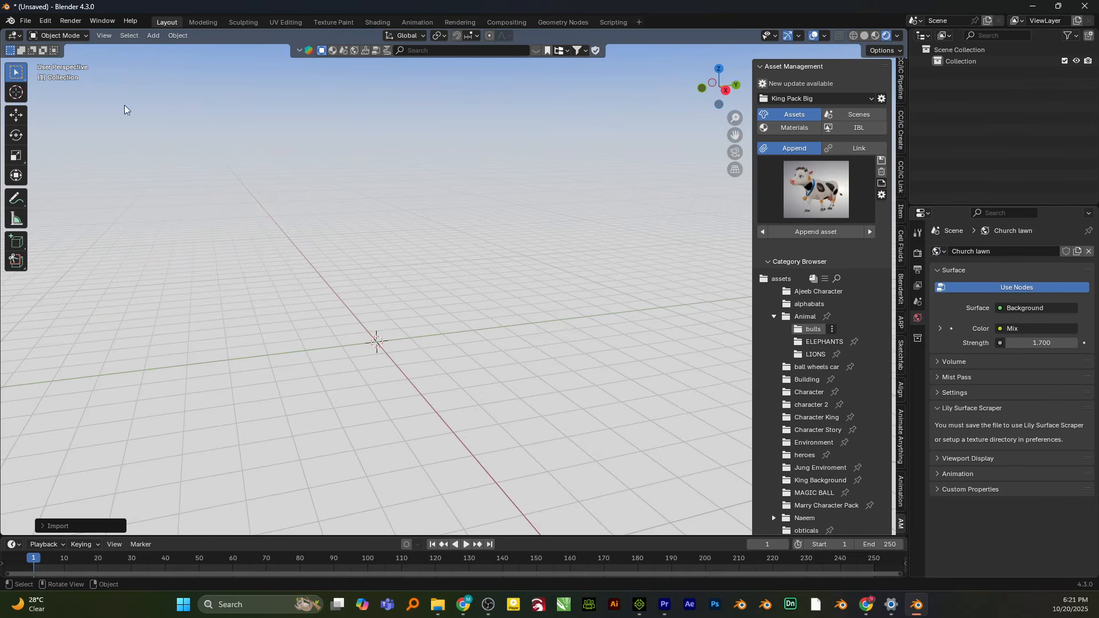
# Append every object from "backgrund light.blend" in the Downloads folder to the scene
pyautogui.click(25, 22)
pyautogui.click(59, 156)
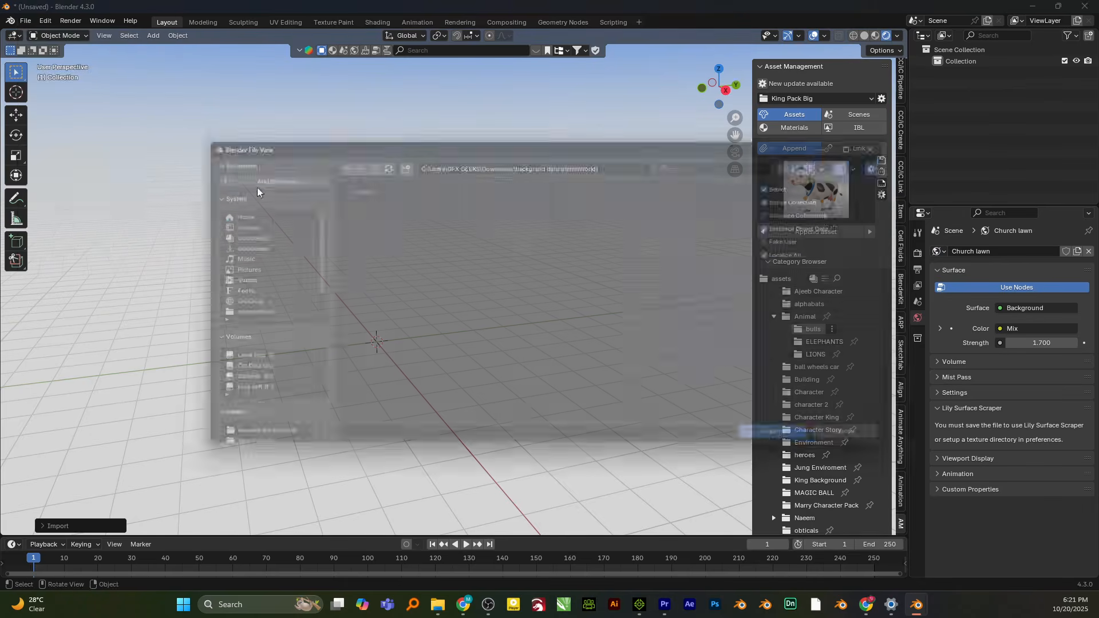
pyautogui.doubleClick(357, 209)
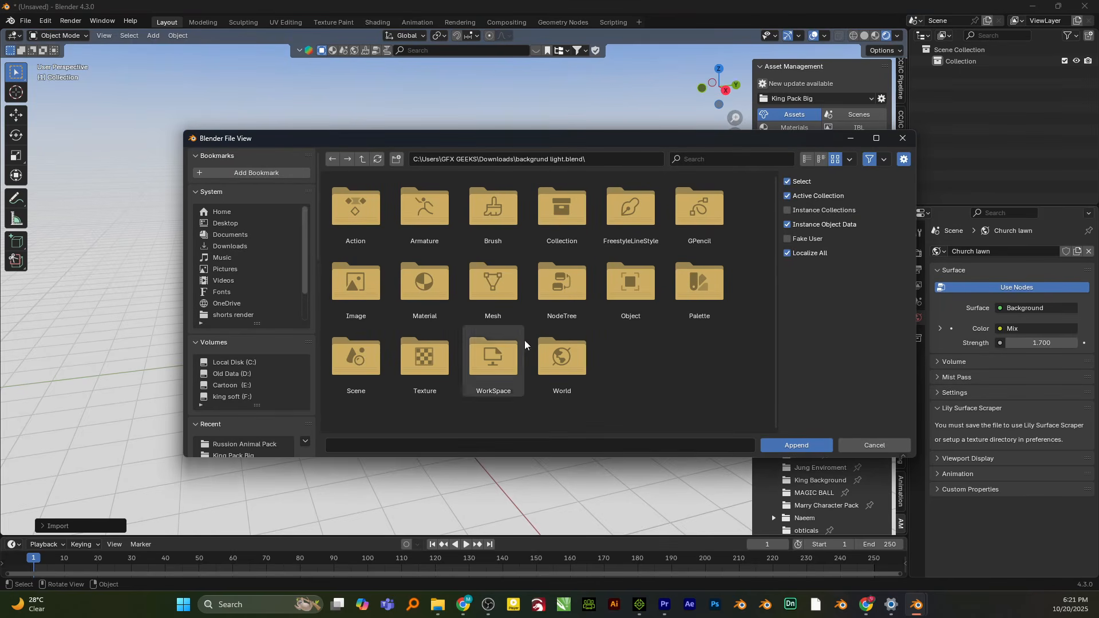
pyautogui.click(623, 285)
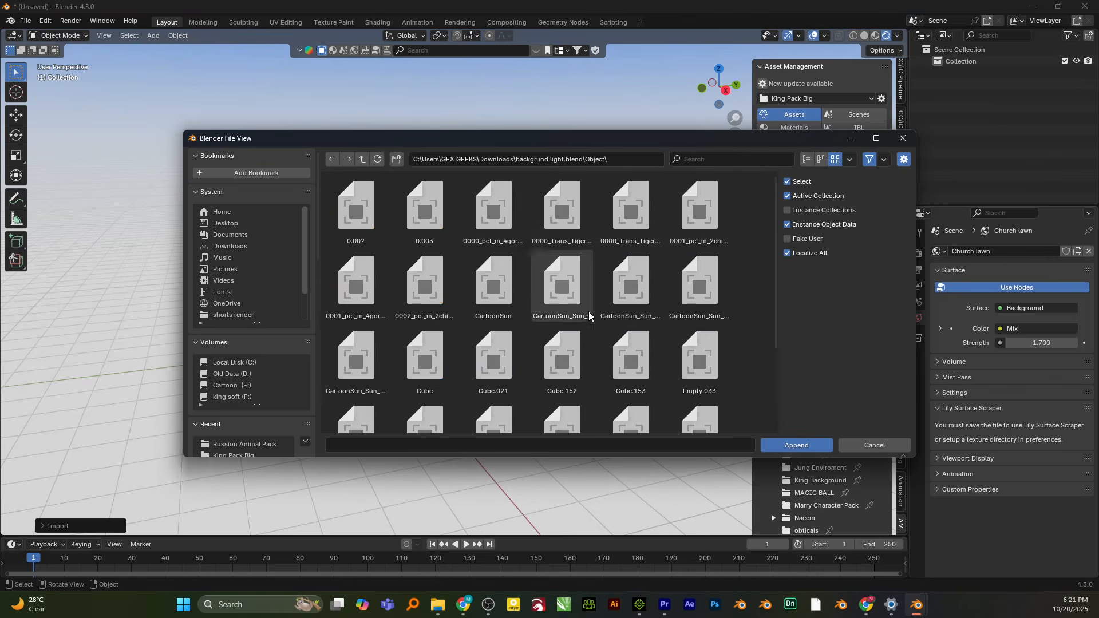
pyautogui.click(361, 233)
pyautogui.scroll(-4, 570, 328)
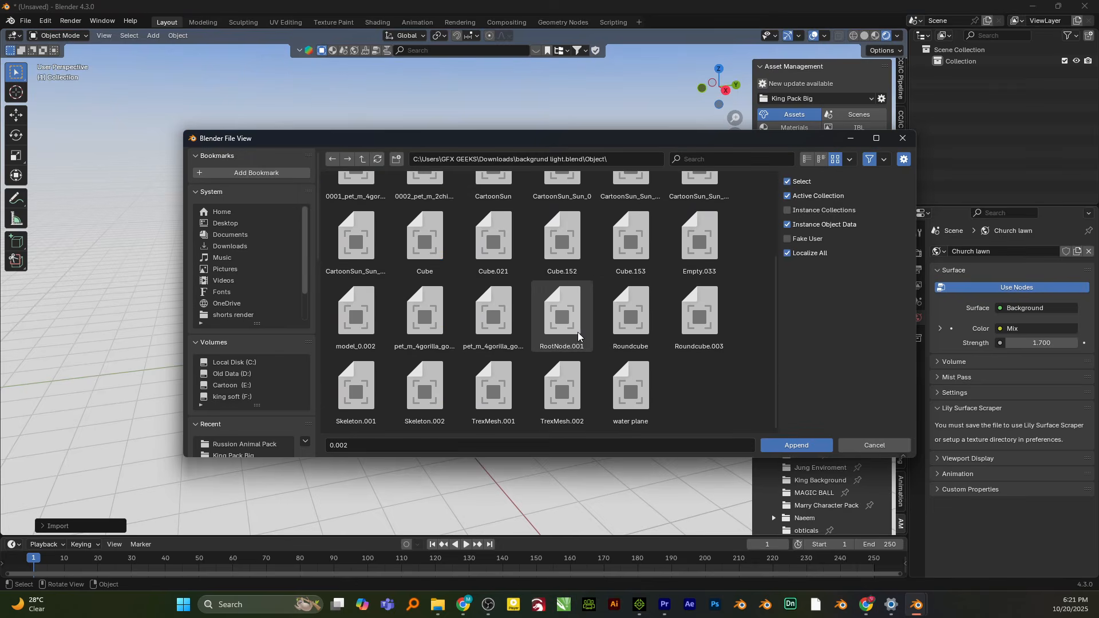
pyautogui.press('a')
pyautogui.click(795, 445)
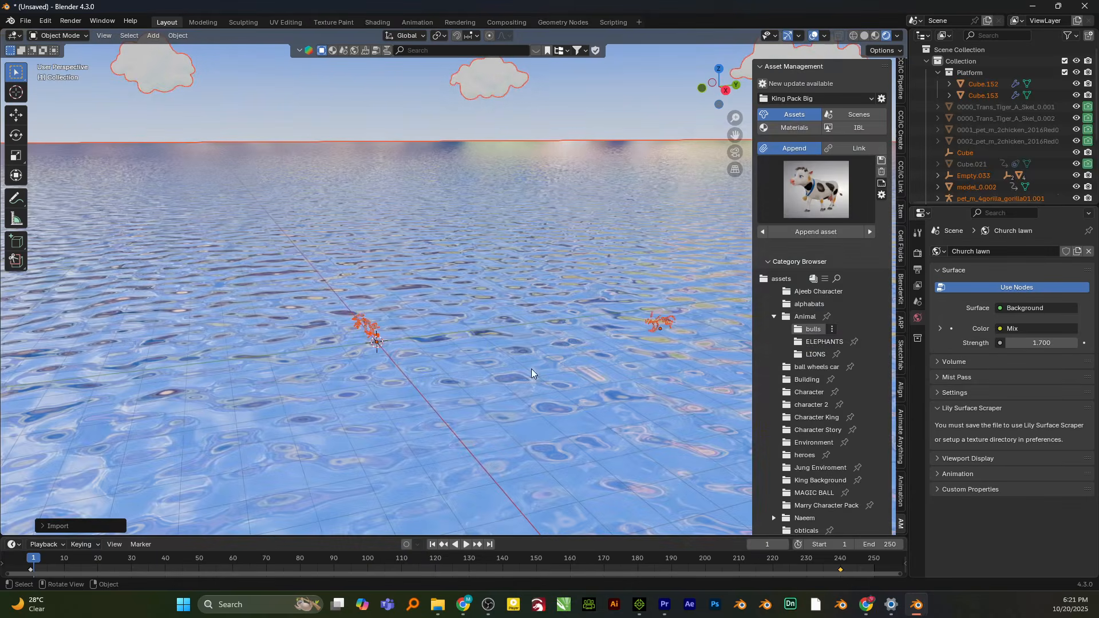
# Hide the two platform objects Cube.153 and Cube.152, leaving the water and clouds in the scene
pyautogui.moveTo(486, 407); pyautogui.dragTo(490, 400, button='middle')
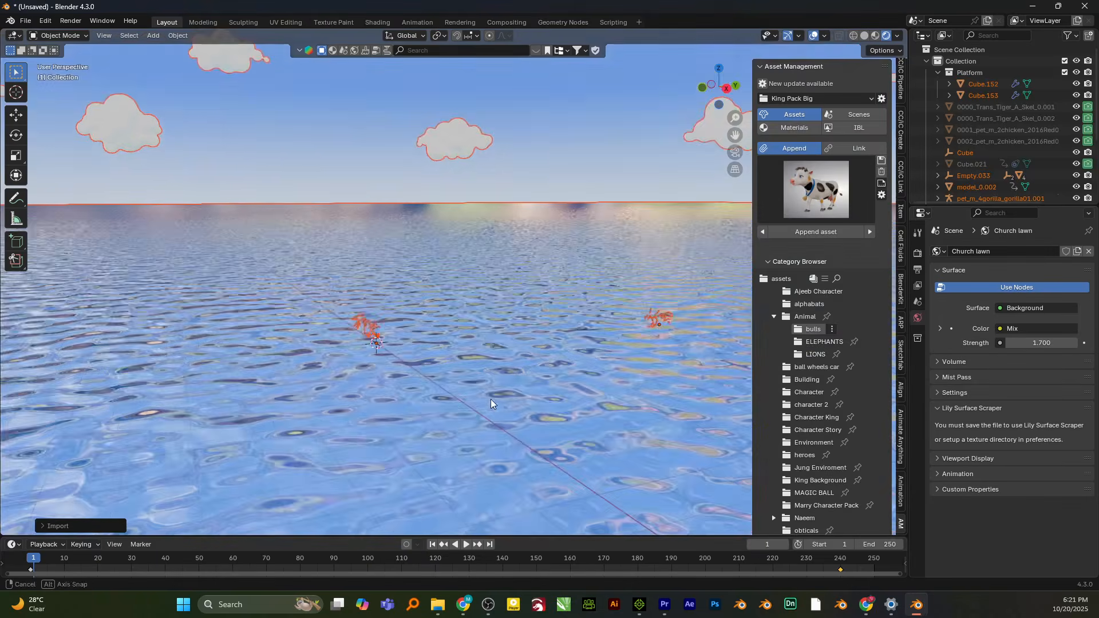
pyautogui.keyDown('ctrl'); pyautogui.moveTo(443, 356); pyautogui.dragTo(439, 390, button='middle'); pyautogui.keyUp('ctrl')
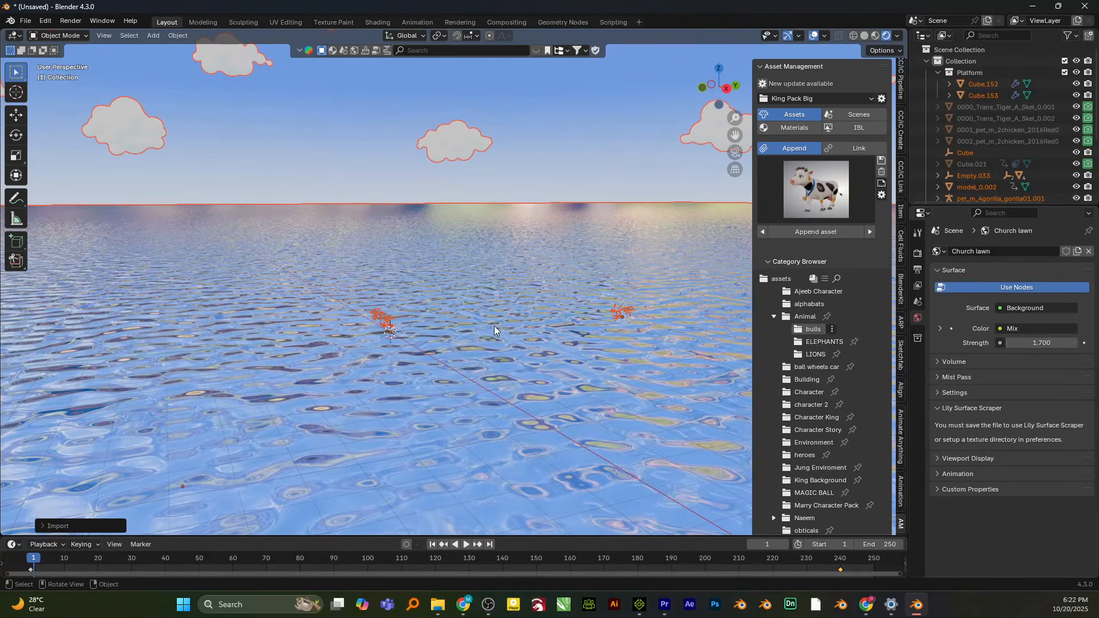
pyautogui.moveTo(458, 329); pyautogui.dragTo(405, 261, button='middle')
pyautogui.click(404, 261)
pyautogui.press('h')
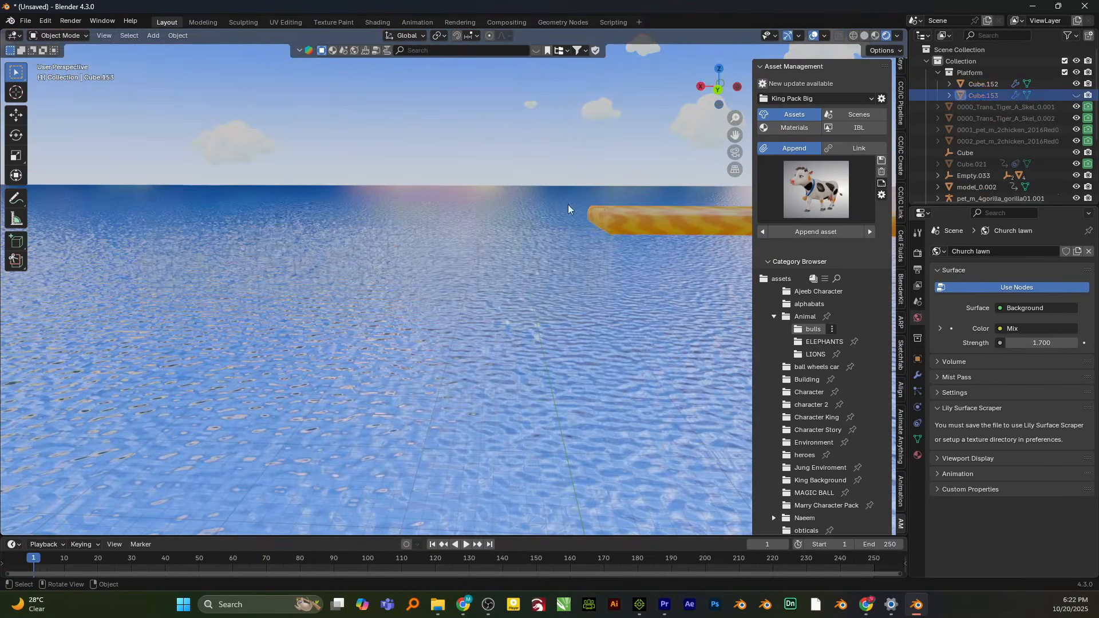
pyautogui.moveTo(596, 317); pyautogui.dragTo(481, 367, button='middle')
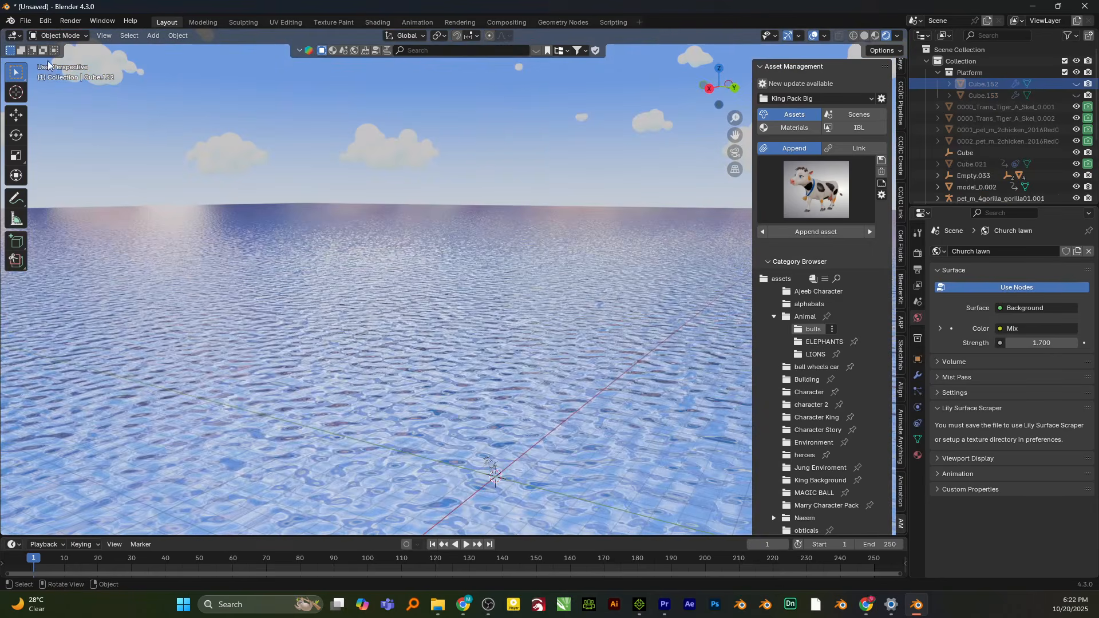
# Split the 3D viewport into two side-by-side areas and turn the new one into a Shader Editor without its sidebar
pyautogui.moveTo(7, 35); pyautogui.dragTo(355, 57)
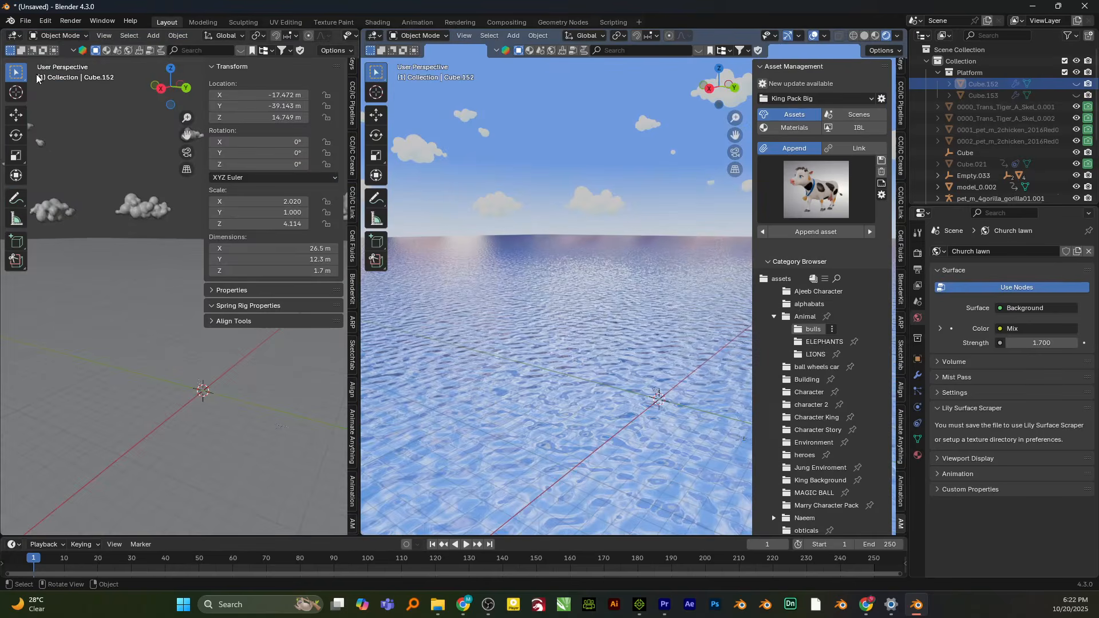
pyautogui.click(13, 35)
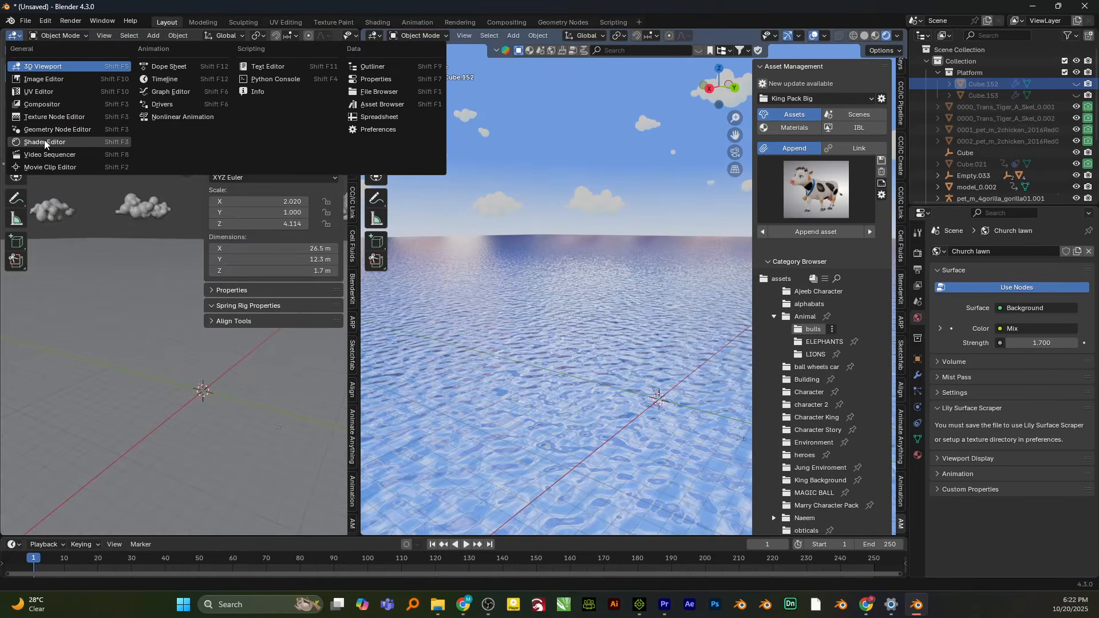
pyautogui.click(45, 143)
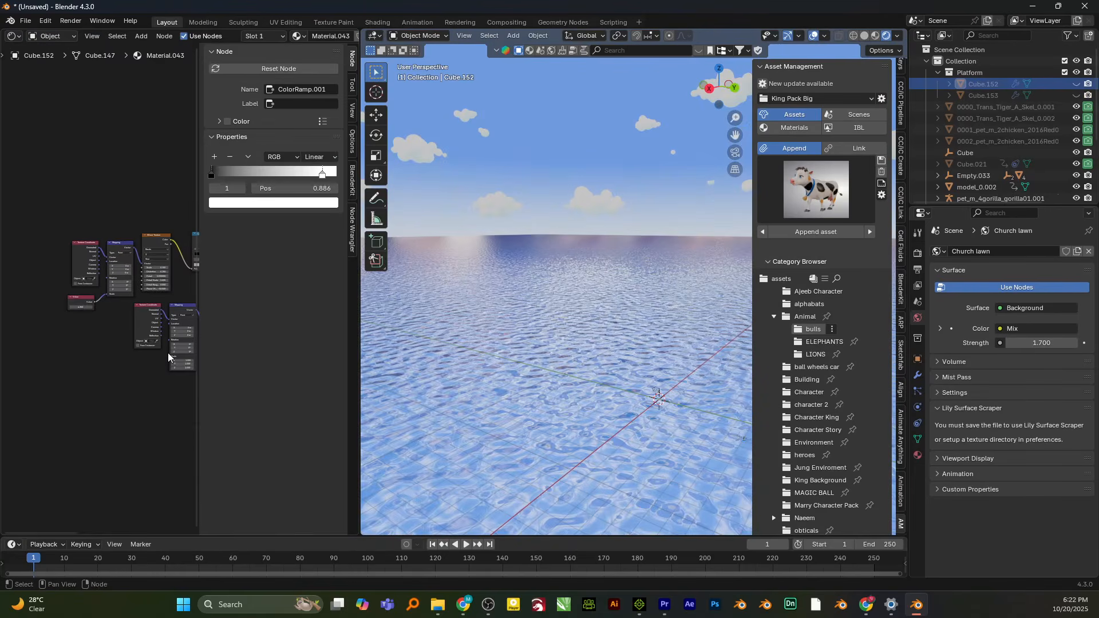
pyautogui.press('n')
pyautogui.scroll(5, 262, 259)
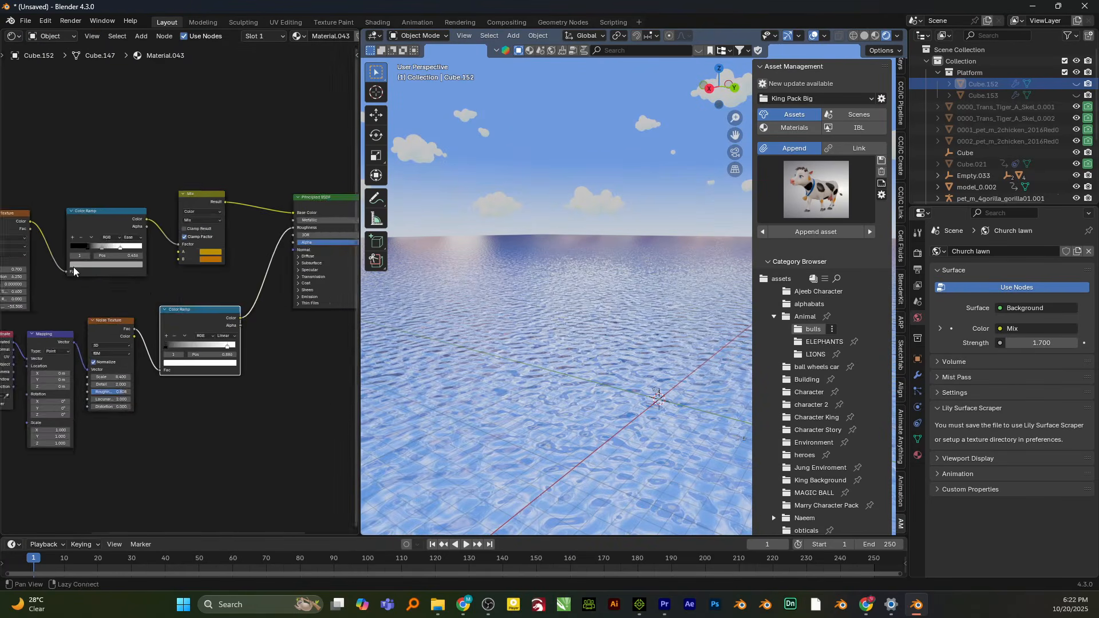
pyautogui.scroll(2, 189, 290)
pyautogui.keyDown('alt'); pyautogui.moveTo(315, 254); pyautogui.dragTo(239, 294); pyautogui.keyUp('alt')
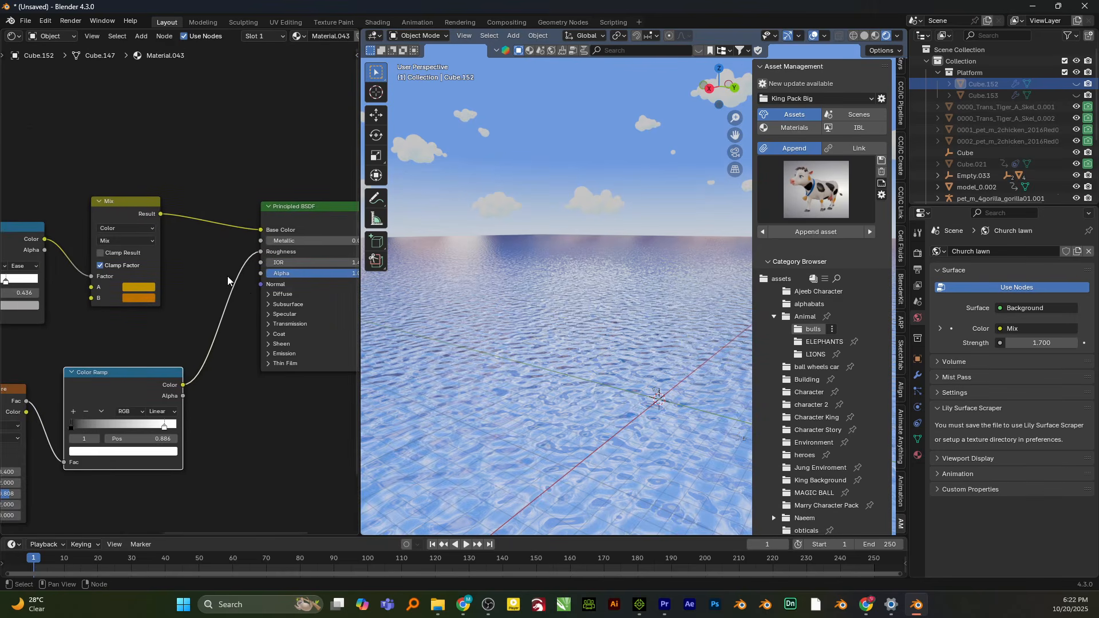
pyautogui.scroll(-1, 228, 276)
pyautogui.keyDown('alt'); pyautogui.moveTo(155, 292); pyautogui.dragTo(32, 273); pyautogui.keyUp('alt')
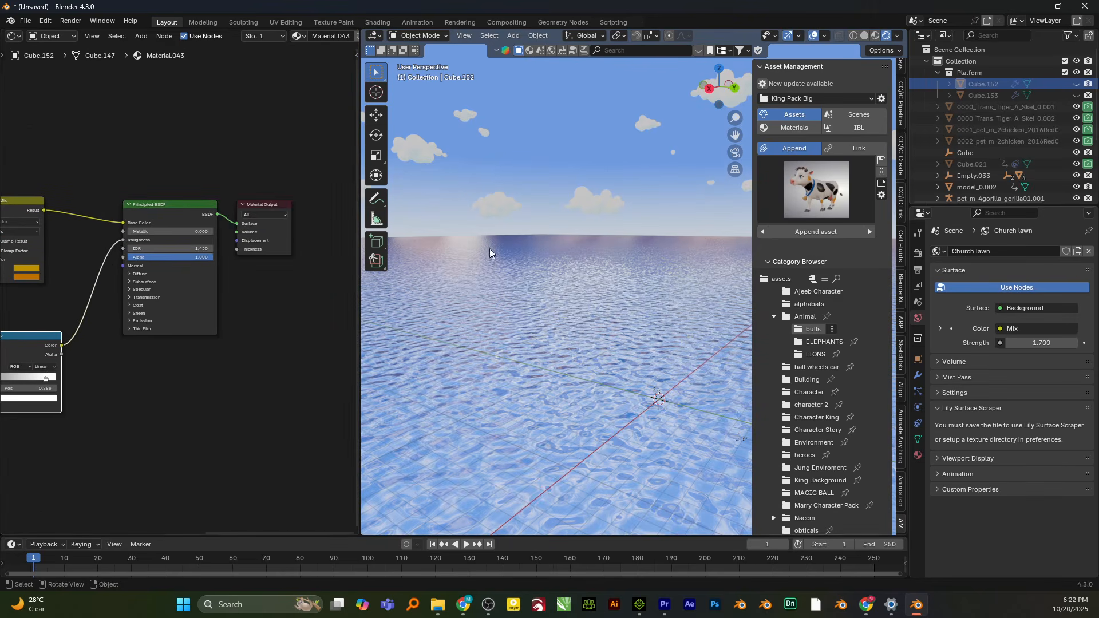
# In the Church lawn world's RGB Curves node, move the combined curve's middle point to about 0.686, 0.388
pyautogui.click(485, 195)
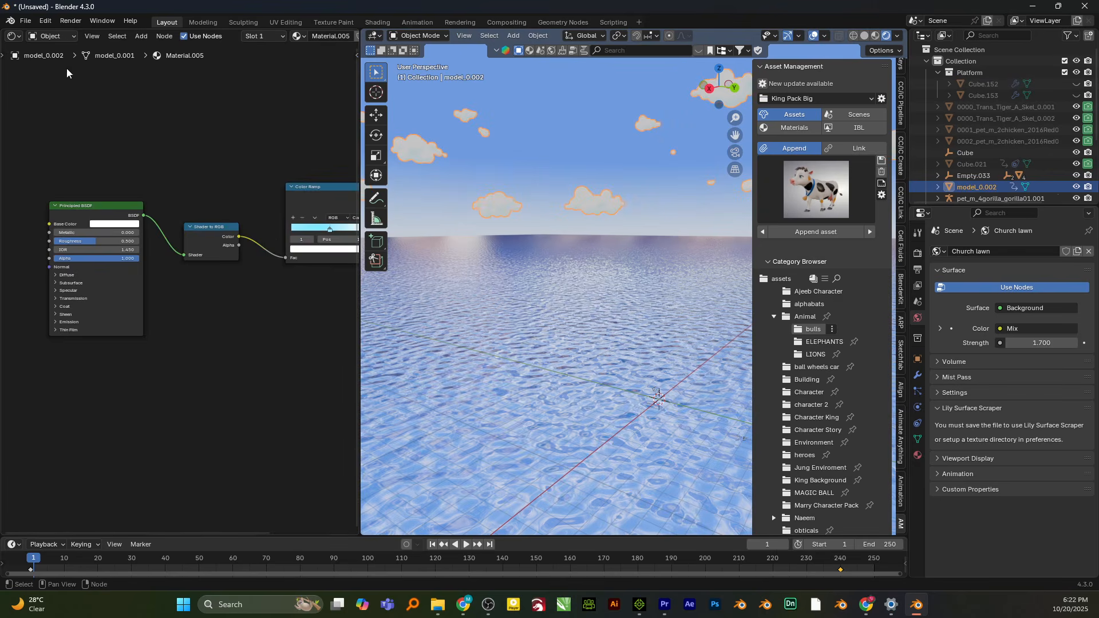
pyautogui.click(51, 36)
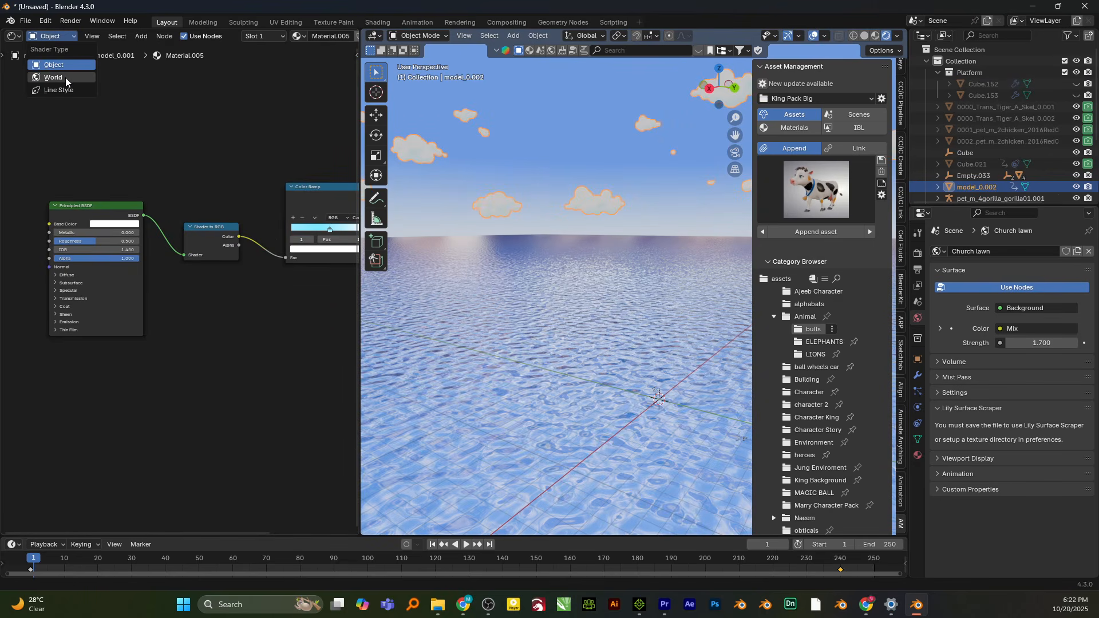
pyautogui.click(65, 77)
pyautogui.scroll(-4, 273, 337)
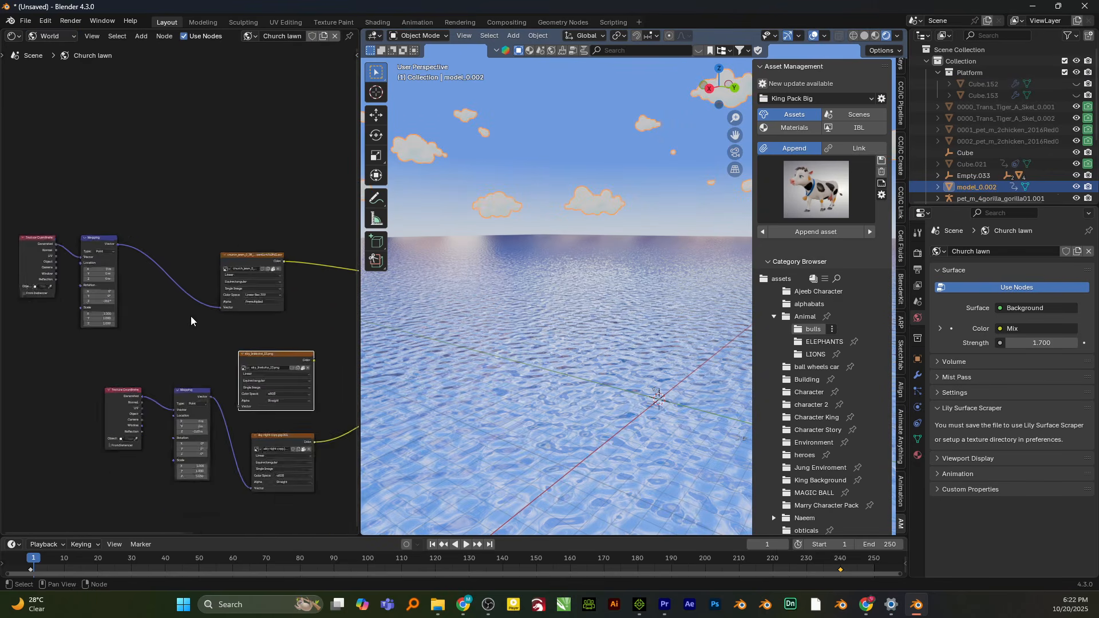
pyautogui.scroll(-4, 191, 316)
pyautogui.moveTo(339, 332); pyautogui.dragTo(125, 288, button='middle')
pyautogui.scroll(10, 127, 286)
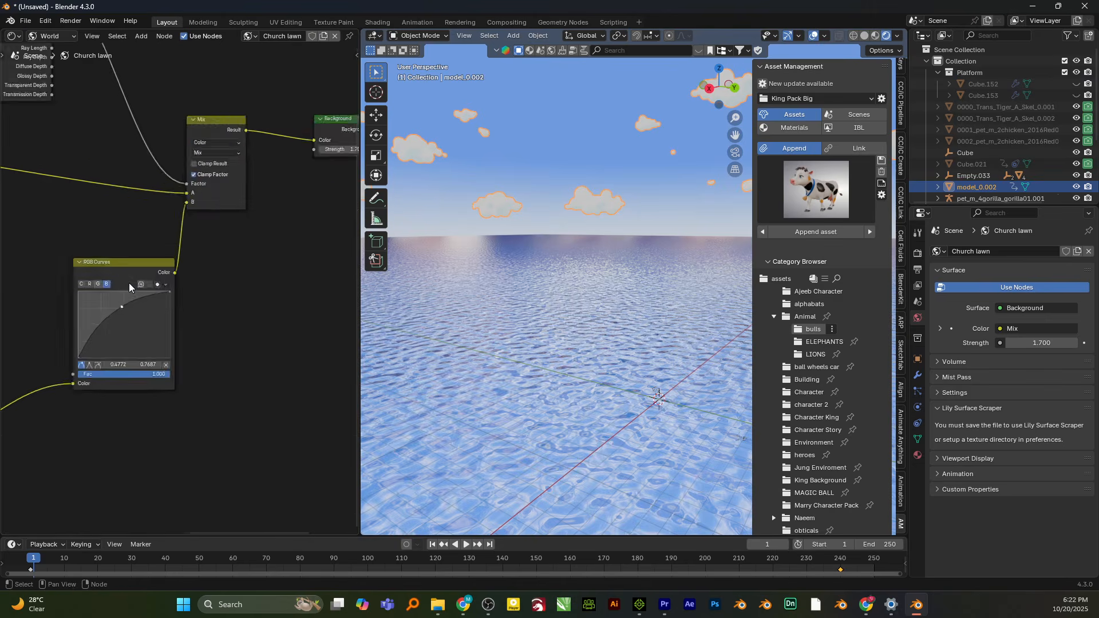
pyautogui.scroll(6, 127, 286)
pyautogui.click(132, 247)
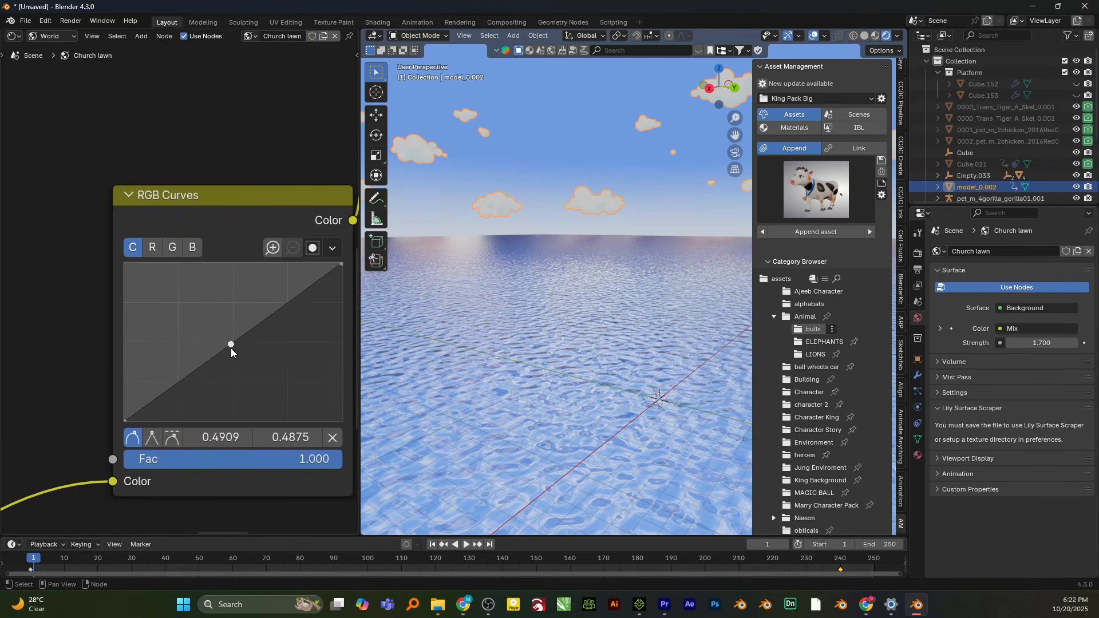
pyautogui.moveTo(231, 345); pyautogui.dragTo(273, 360)
# In the cloud material's Color Ramp, move the light-blue stop to about 0.655 and recolour it saturated blue
pyautogui.click(51, 35)
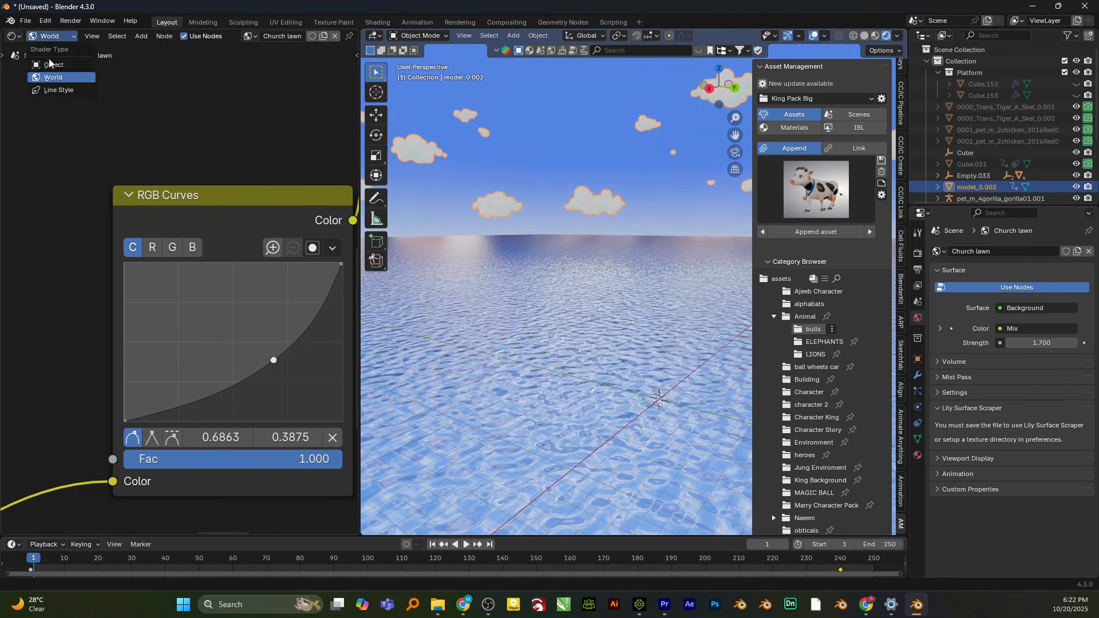
pyautogui.click(52, 62)
pyautogui.scroll(-7, 196, 309)
pyautogui.moveTo(132, 290); pyautogui.dragTo(334, 416, button='middle')
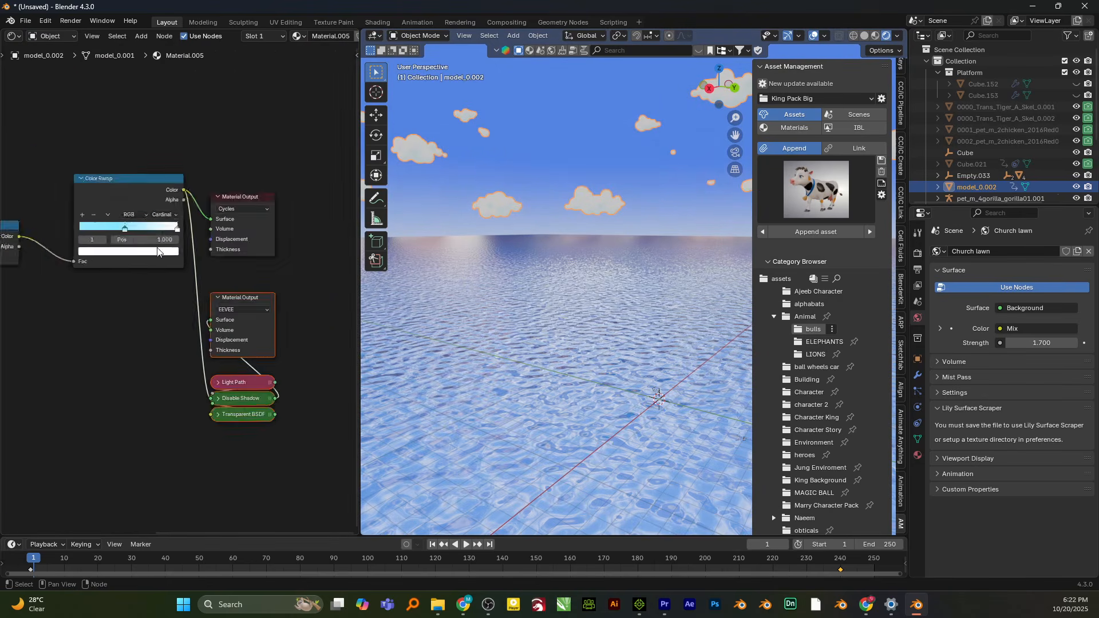
pyautogui.scroll(7, 194, 292)
pyautogui.moveTo(93, 197); pyautogui.dragTo(223, 275, button='middle')
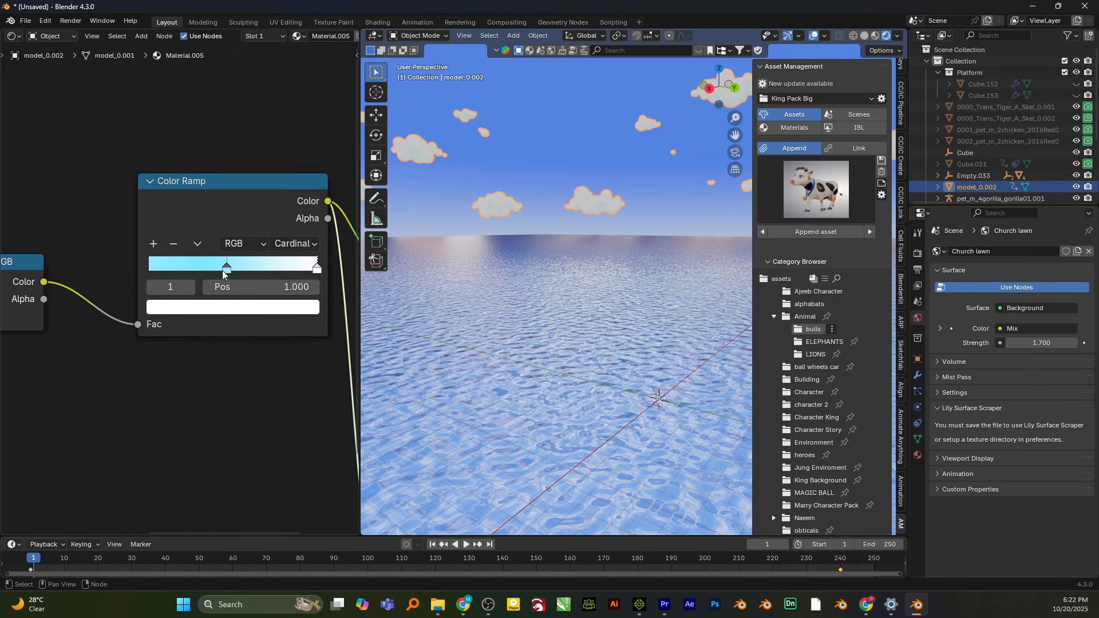
pyautogui.click(226, 275)
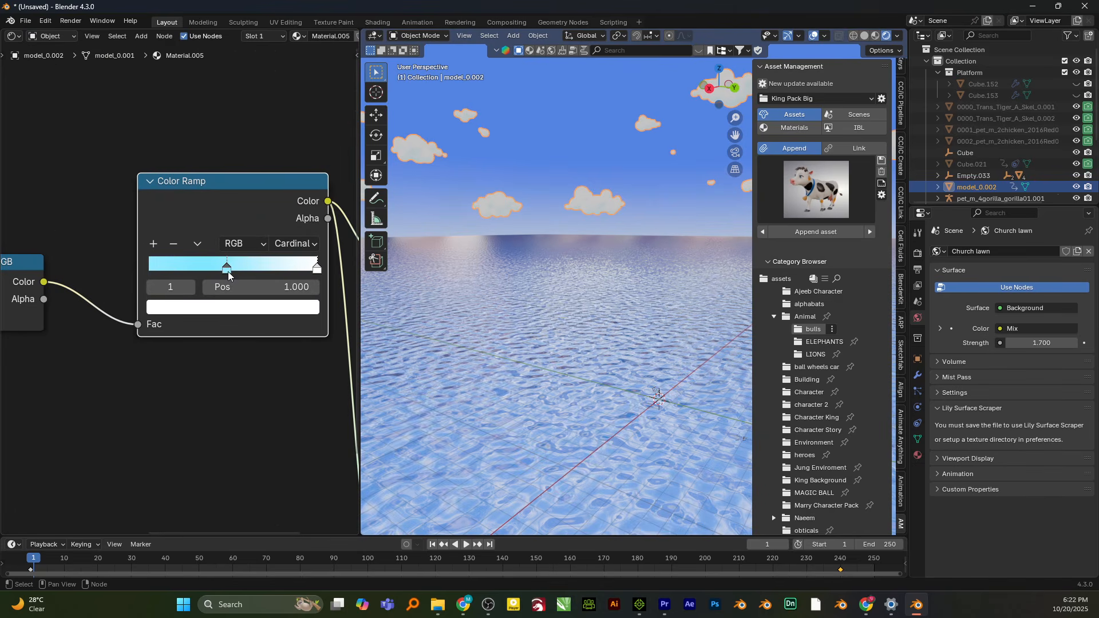
pyautogui.moveTo(227, 272); pyautogui.dragTo(325, 271)
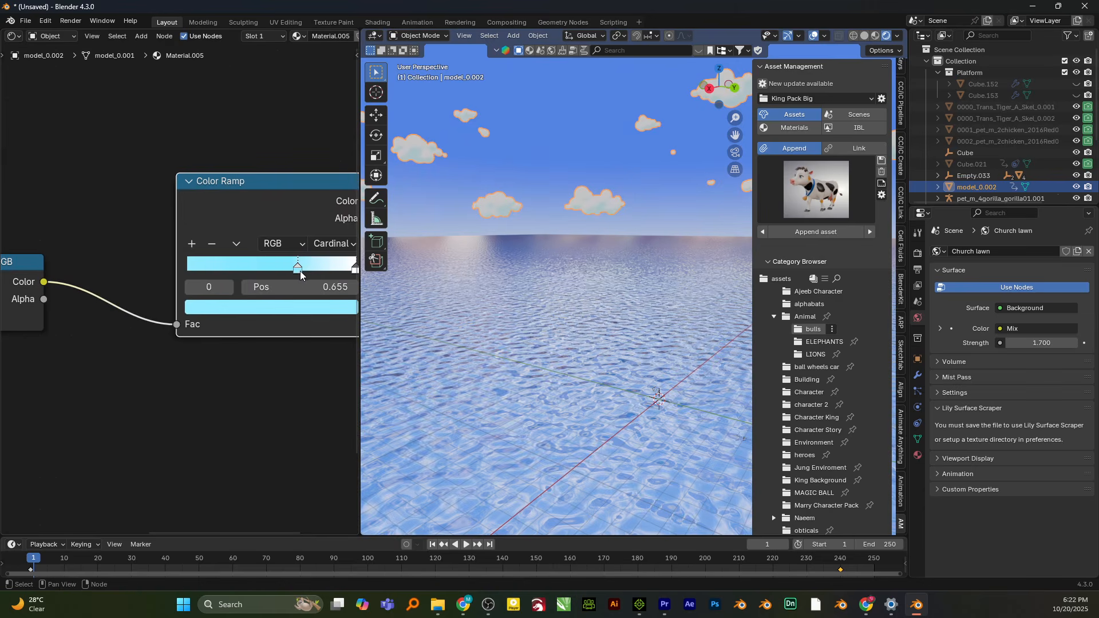
pyautogui.click(250, 308)
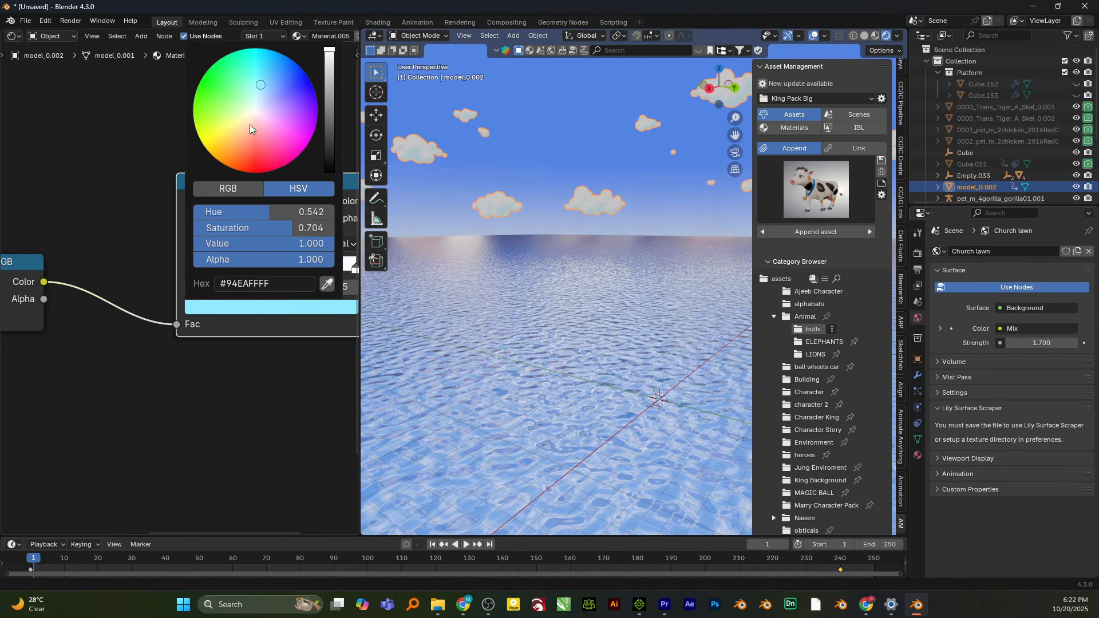
pyautogui.moveTo(252, 114); pyautogui.dragTo(304, 72)
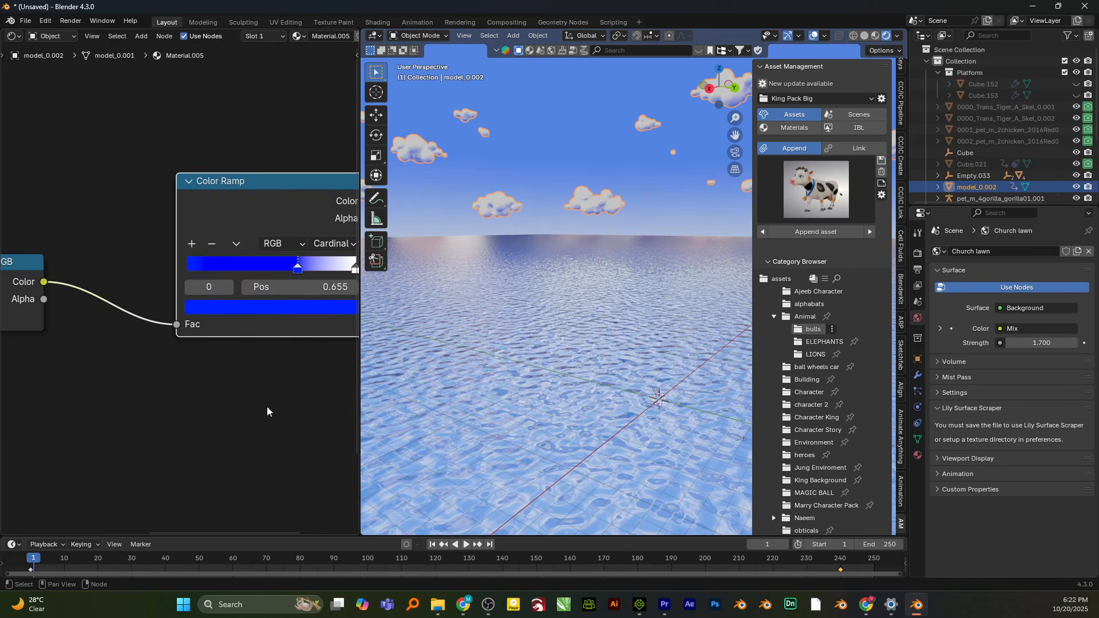
# Spread out the cloud material's nodes by moving the Cycles and EEVEE Material Output nodes away from the Color Ramp
pyautogui.scroll(-6, 223, 338)
pyautogui.moveTo(223, 365); pyautogui.dragTo(116, 334, button='middle')
pyautogui.scroll(-2, 198, 282)
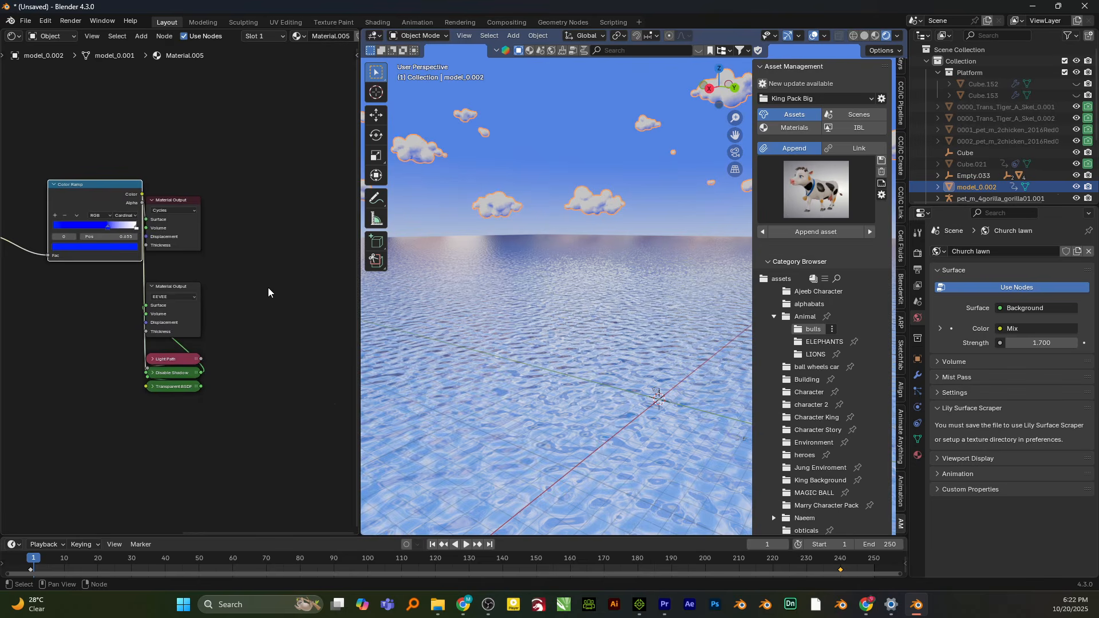
pyautogui.scroll(-1, 272, 297)
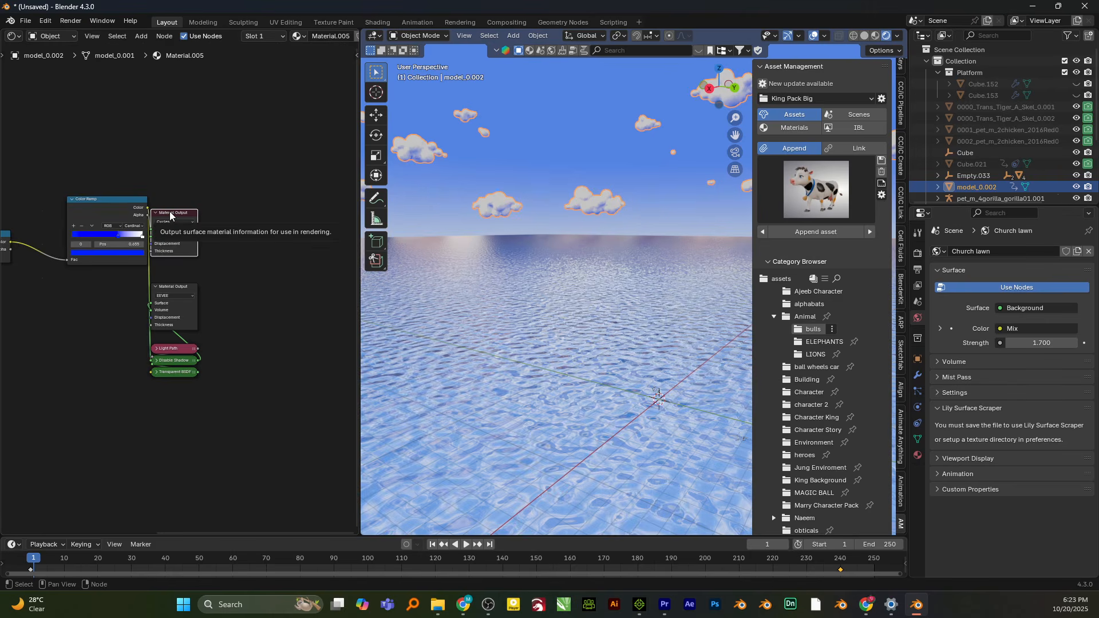
pyautogui.moveTo(174, 209); pyautogui.dragTo(236, 187)
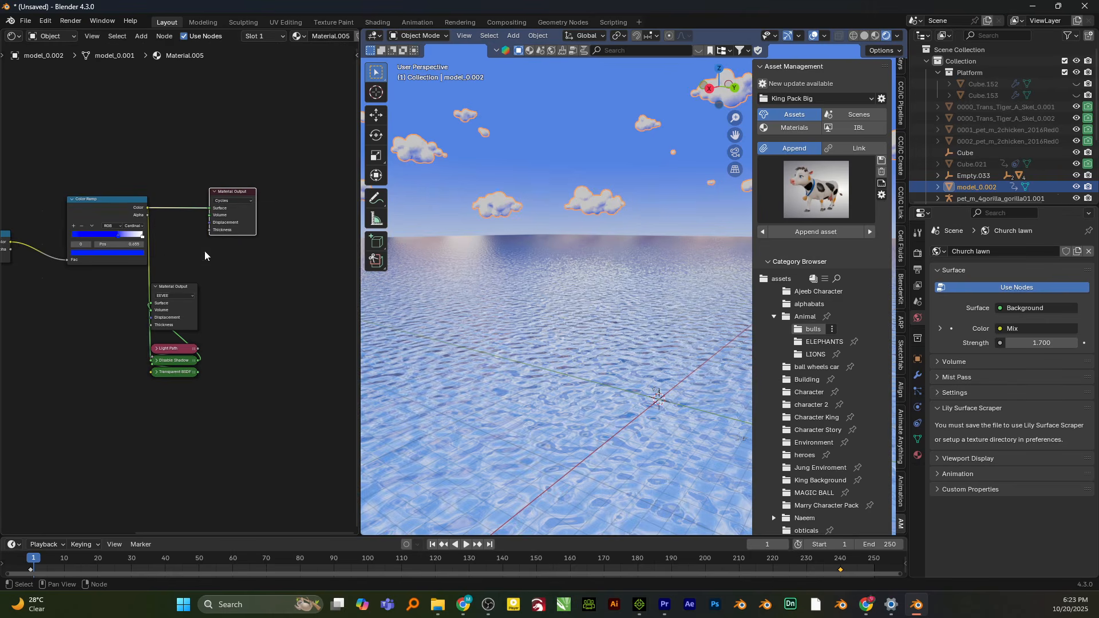
pyautogui.moveTo(174, 283); pyautogui.dragTo(242, 279)
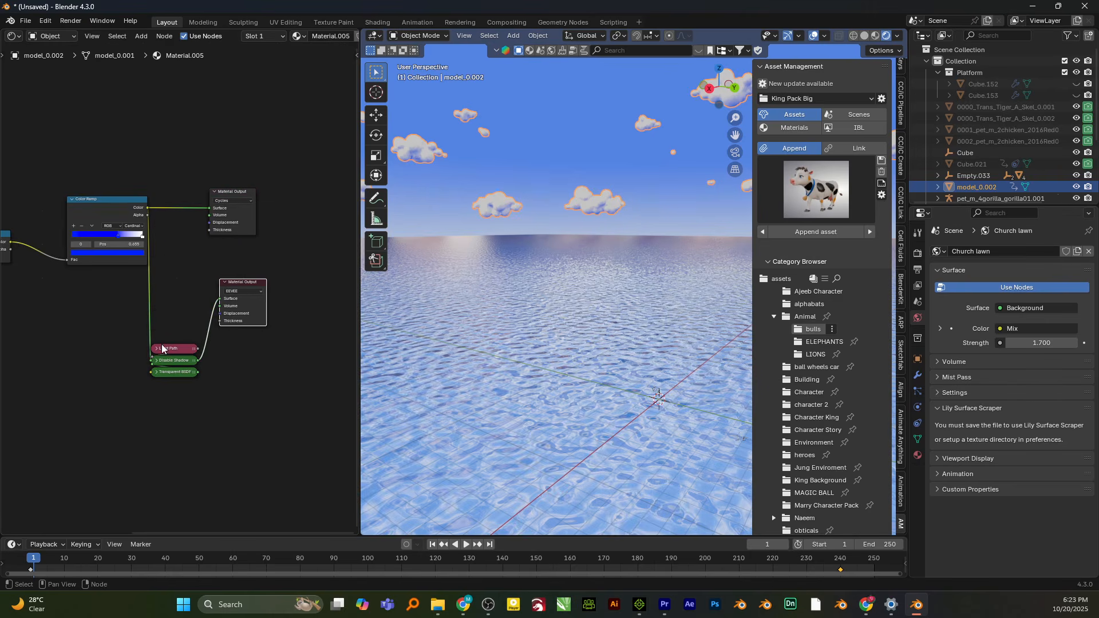
# Close the Shader Editor by joining its area back into the 3D viewport
pyautogui.scroll(1, 137, 202)
pyautogui.moveTo(570, 298); pyautogui.dragTo(545, 324, button='middle')
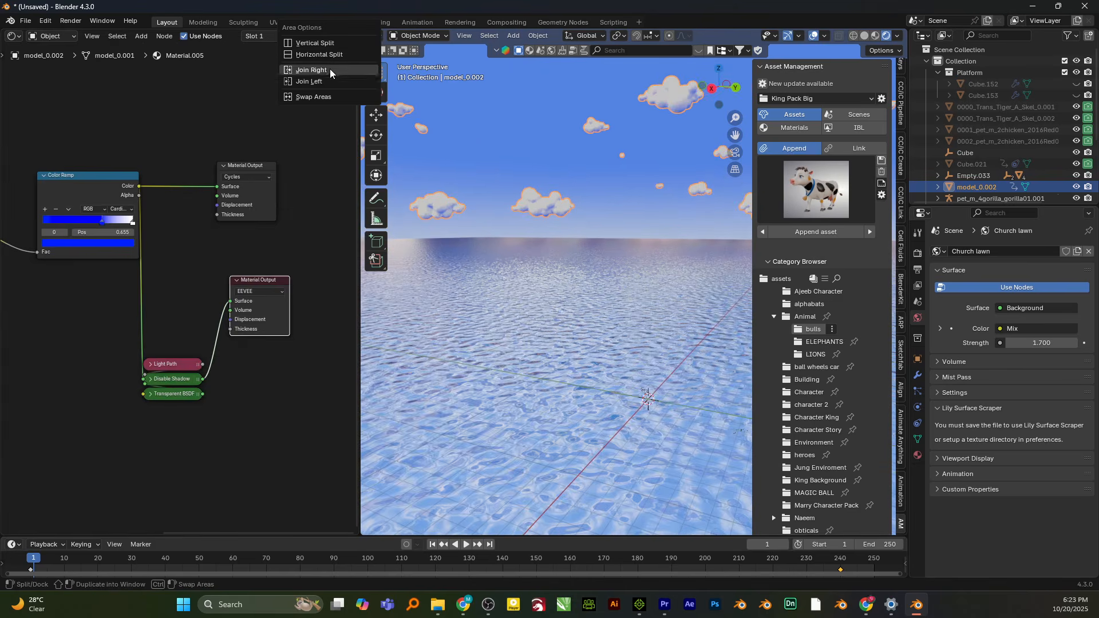
pyautogui.click(329, 80)
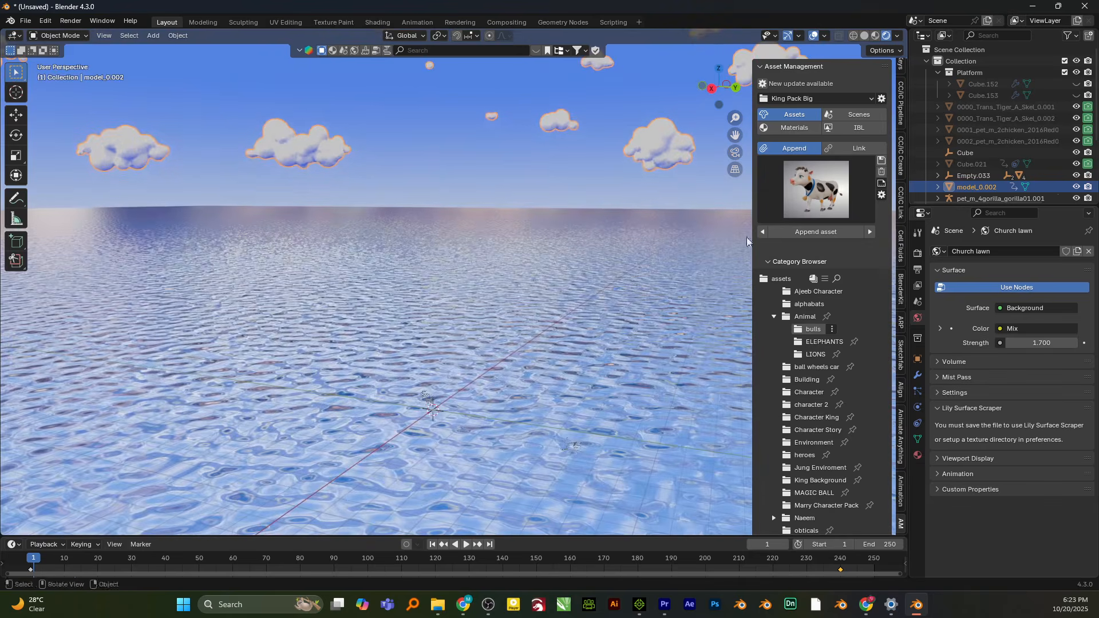
# Append the Grass Stone platform from the library's Platform category to the scene
pyautogui.scroll(-6, 816, 383)
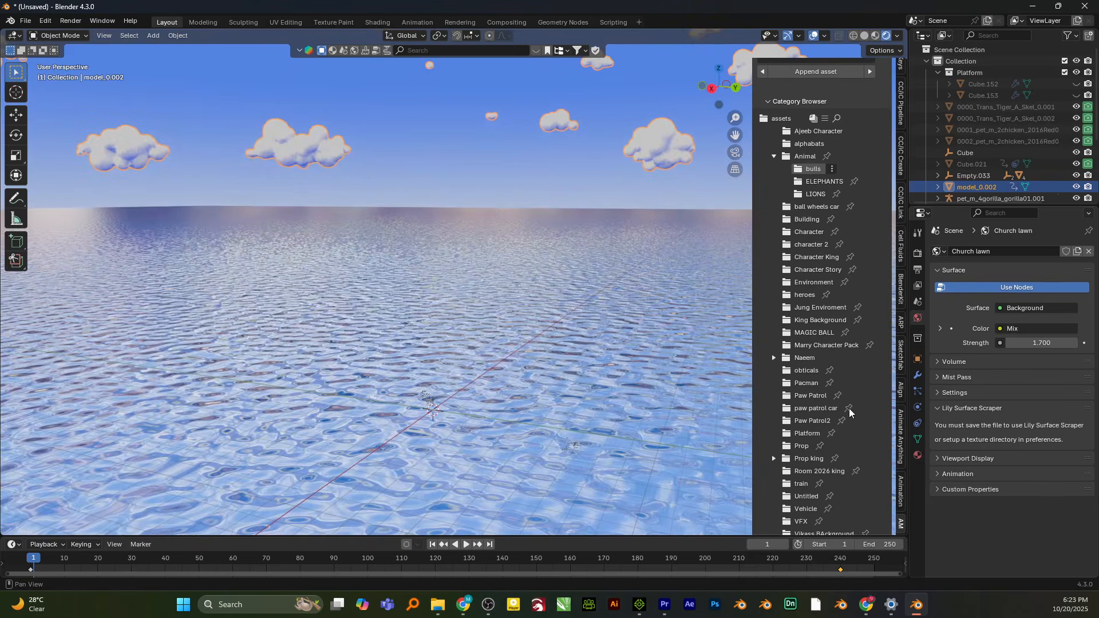
pyautogui.click(808, 435)
pyautogui.click(816, 184)
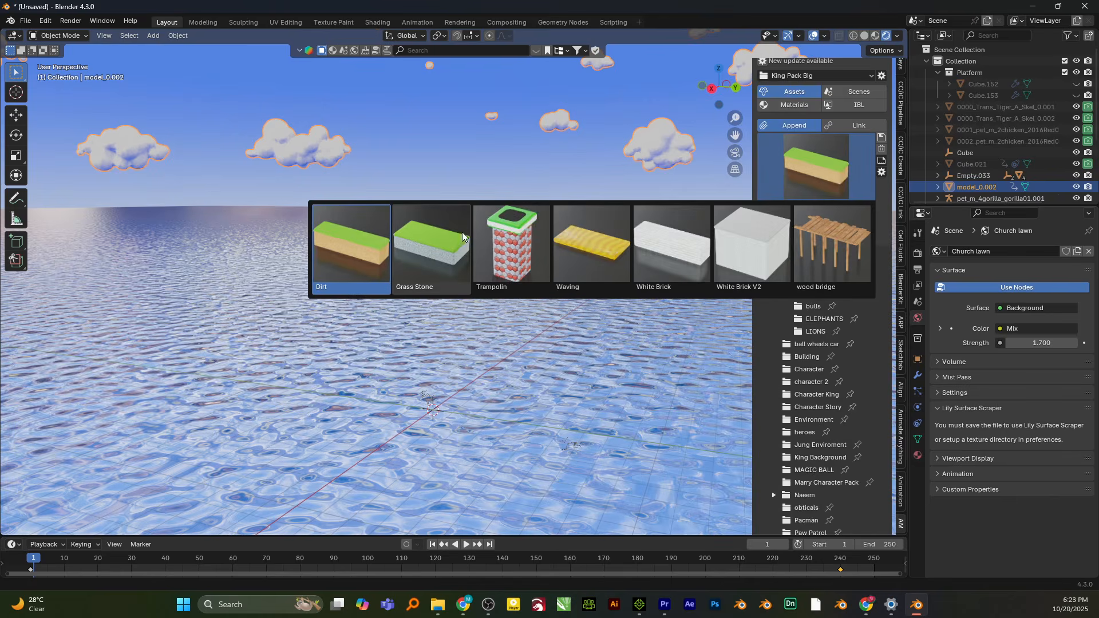
pyautogui.click(427, 239)
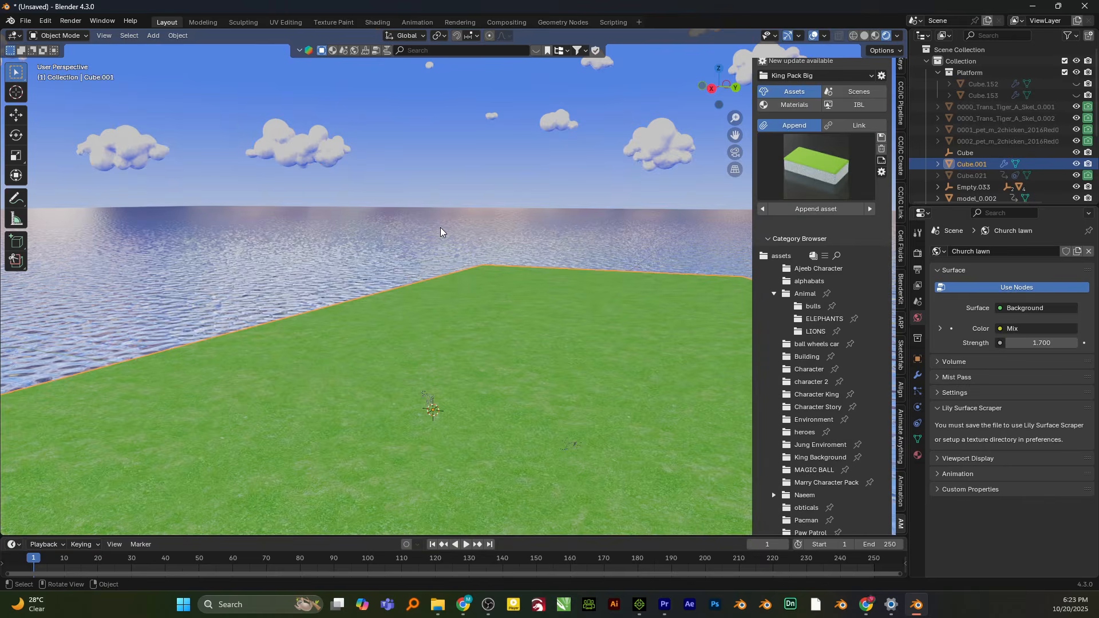
pyautogui.scroll(-6, 441, 235)
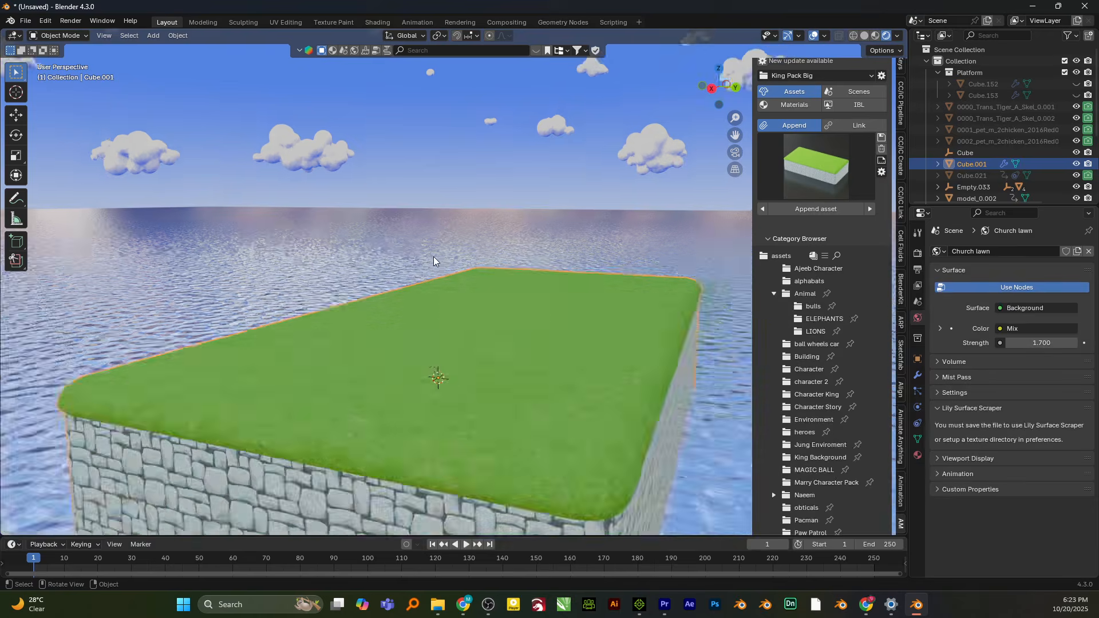
pyautogui.moveTo(433, 346); pyautogui.dragTo(417, 403, button='middle')
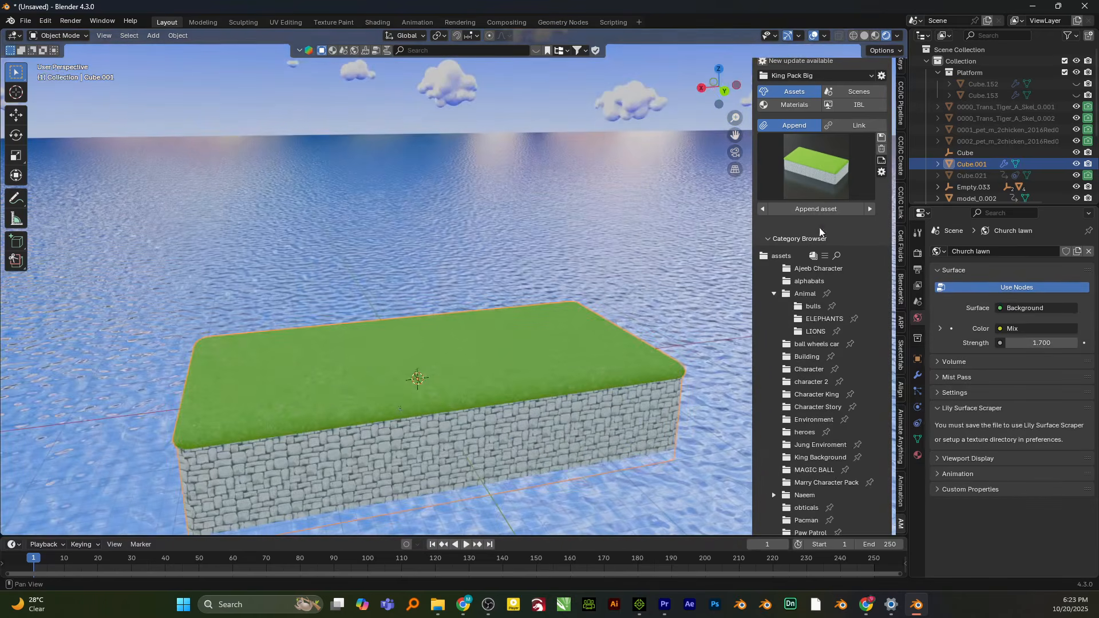
# Append the Cheetah from the library's Animal category
pyautogui.click(804, 295)
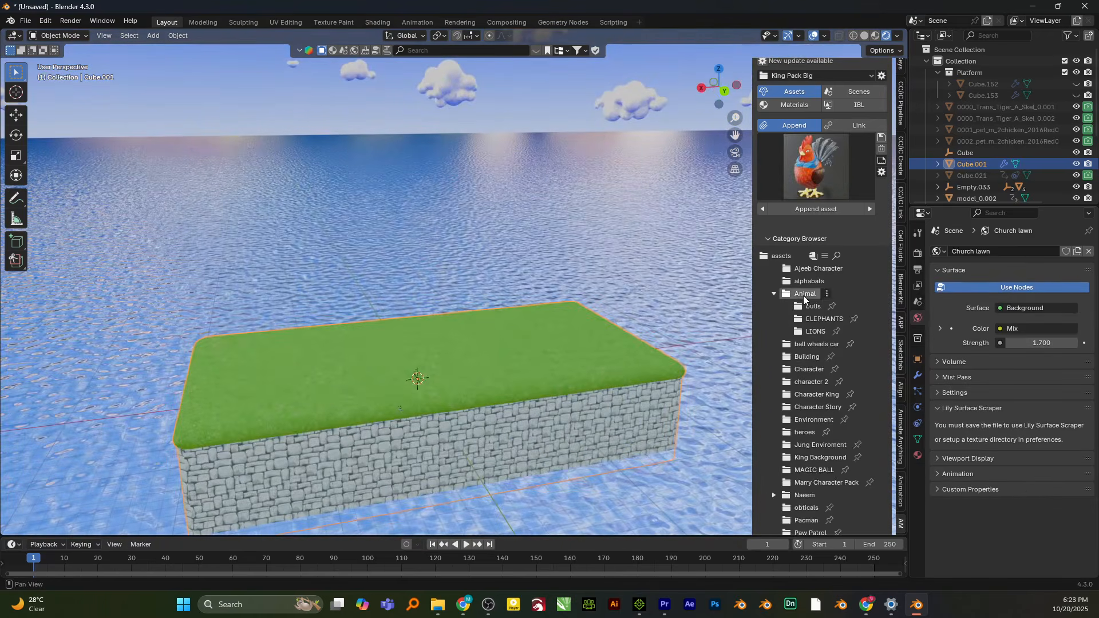
pyautogui.click(813, 170)
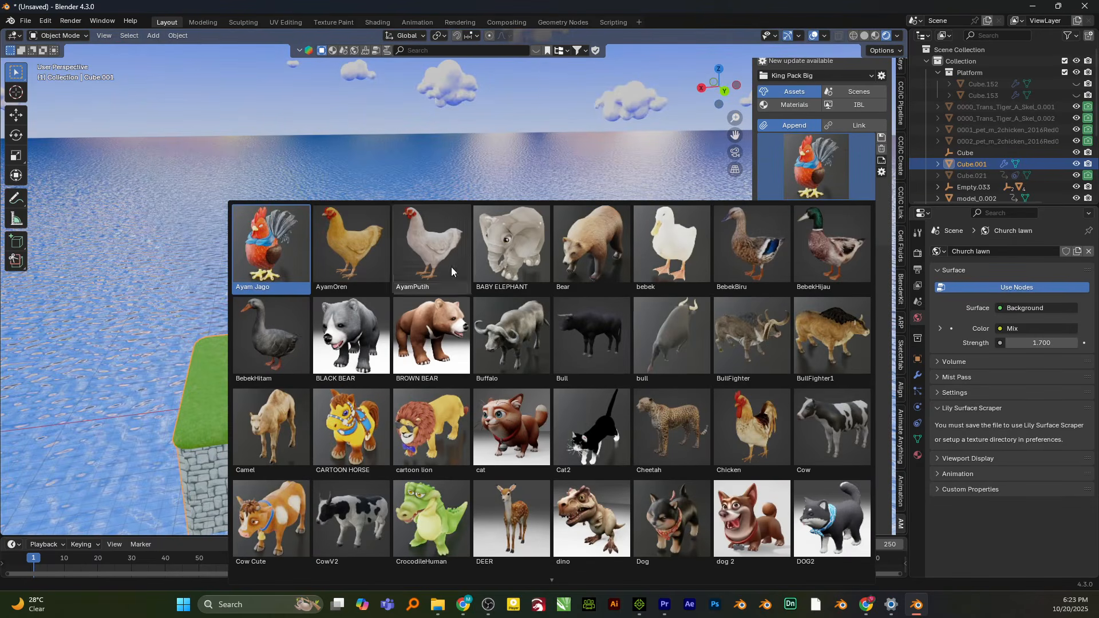
pyautogui.click(682, 484)
pyautogui.scroll(3, 410, 387)
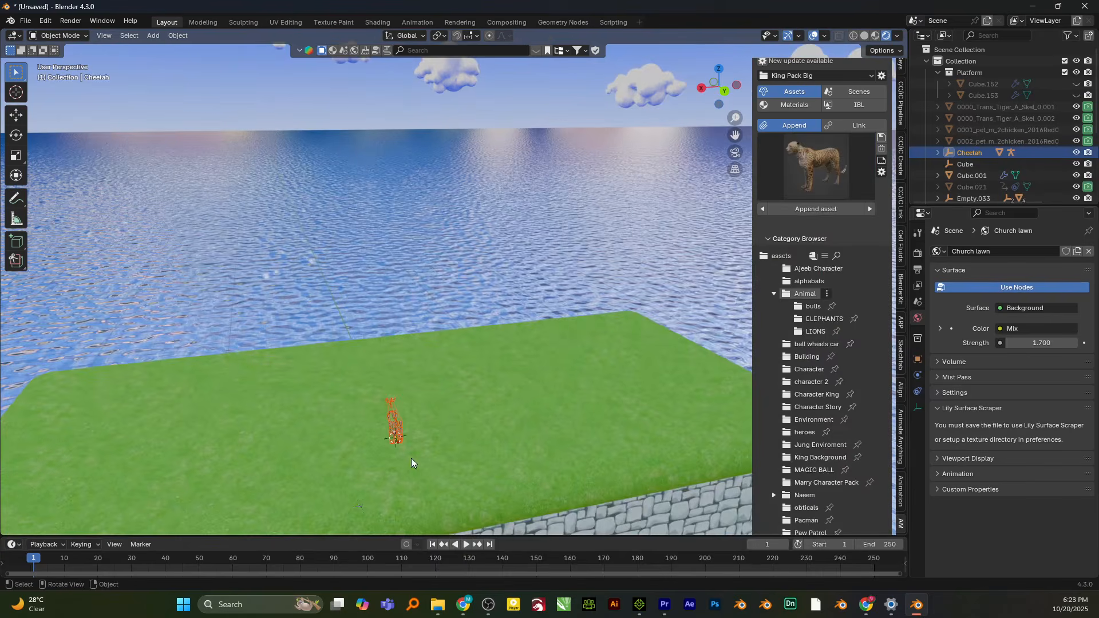
# Raise the cheetah along the Z axis until it stands on the grass surface of the platform
pyautogui.press('g')
pyautogui.press('z')
pyautogui.click(410, 439)
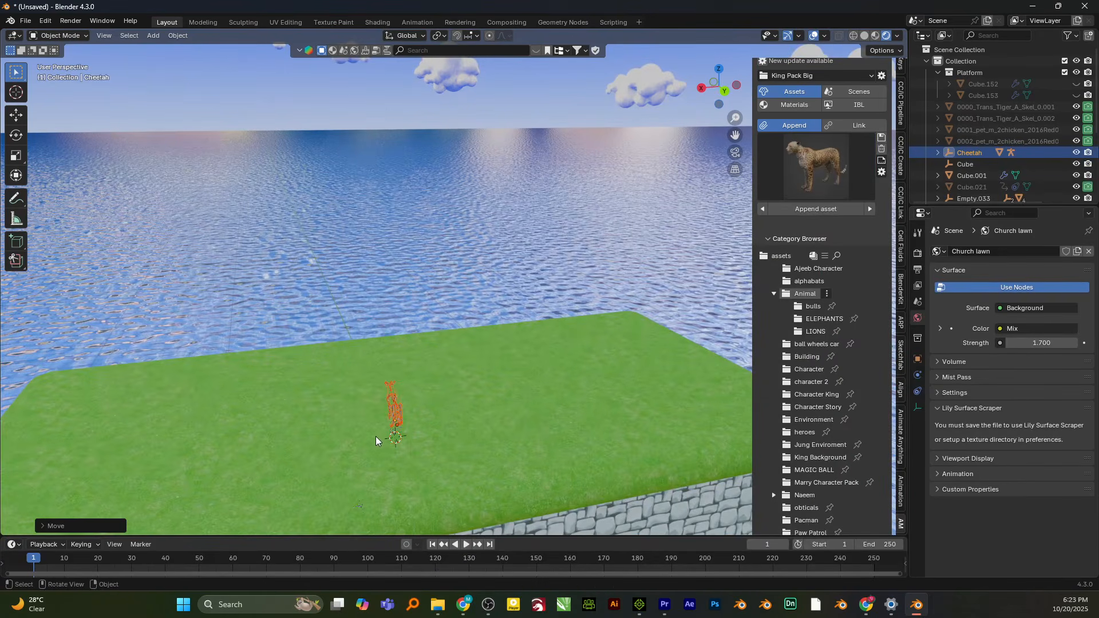
pyautogui.scroll(3, 378, 438)
pyautogui.moveTo(420, 408); pyautogui.dragTo(447, 432, button='middle')
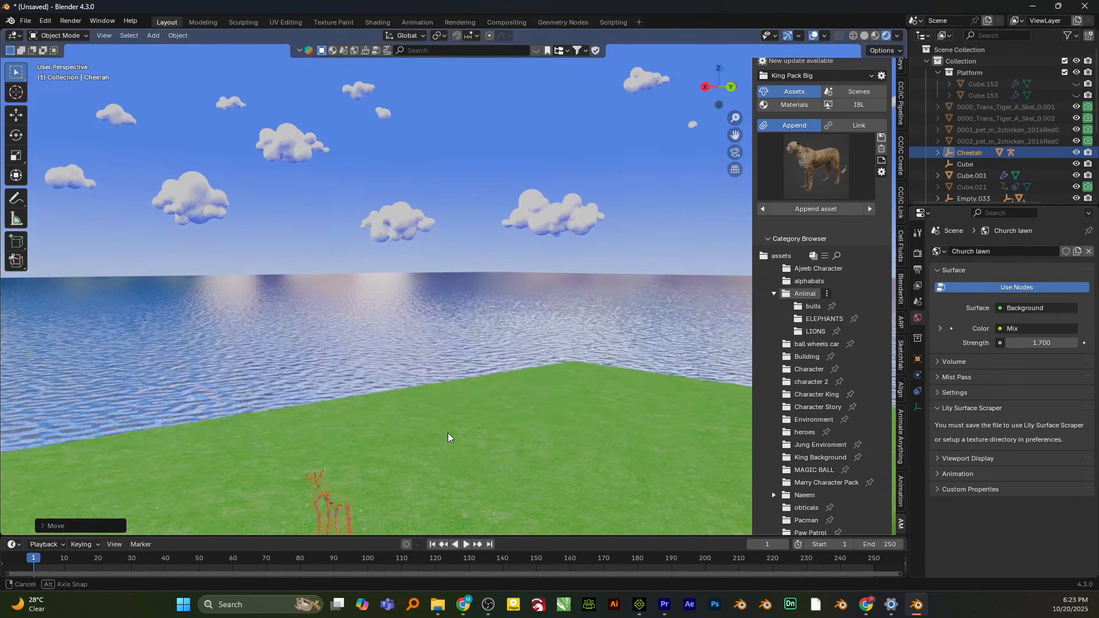
pyautogui.press('g')
pyautogui.press('z')
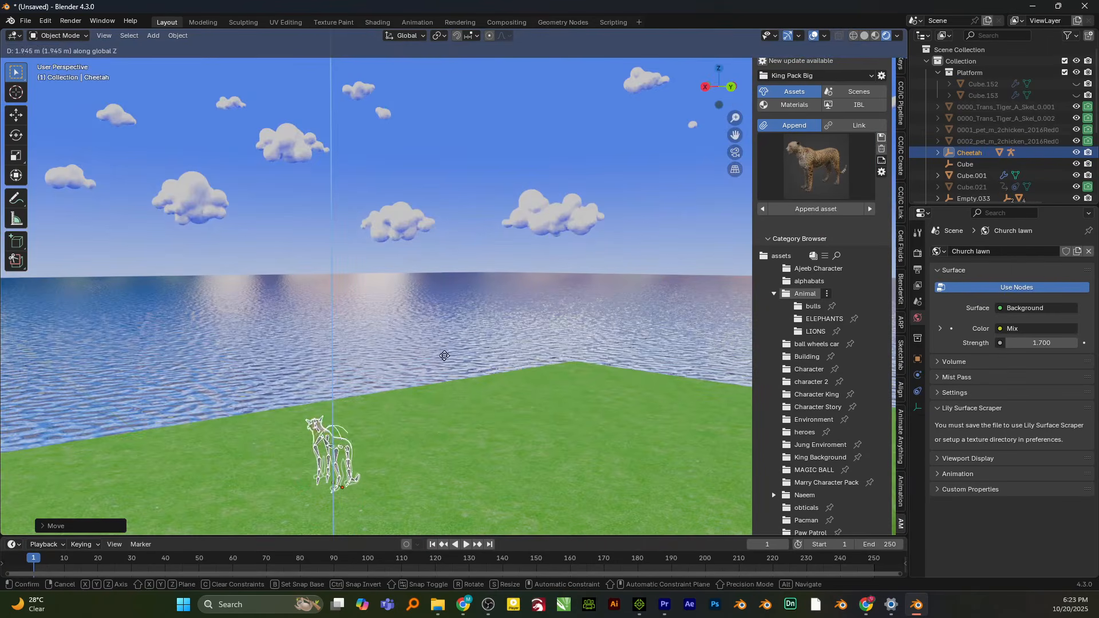
pyautogui.click(449, 333)
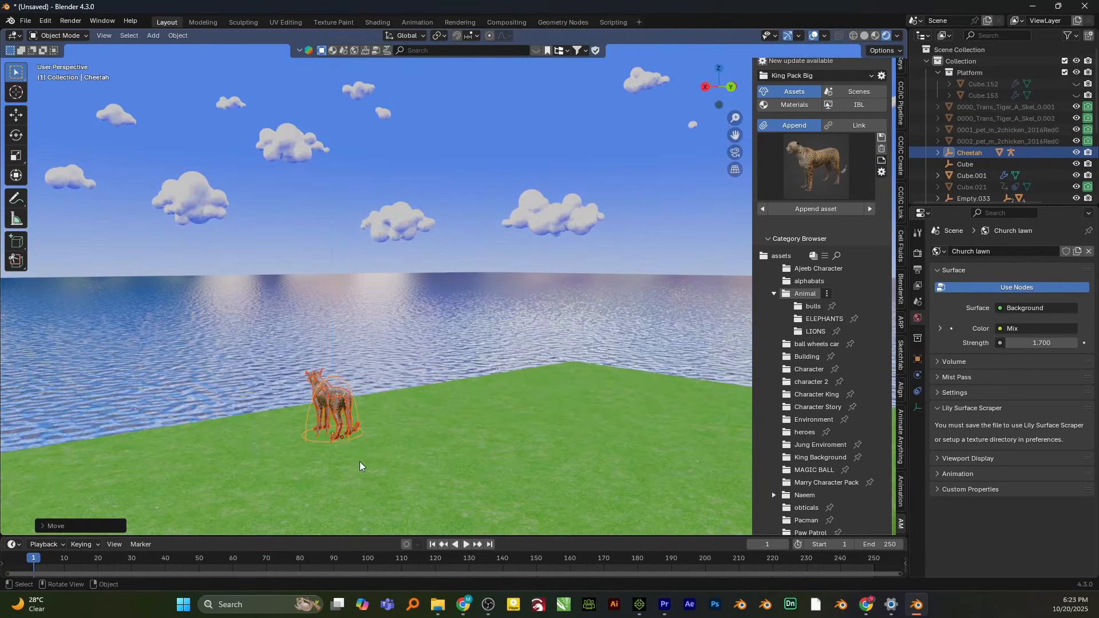
# Switch the viewport to solid shading and rotate the cheetah 90° about the global Z axis
pyautogui.scroll(4, 404, 467)
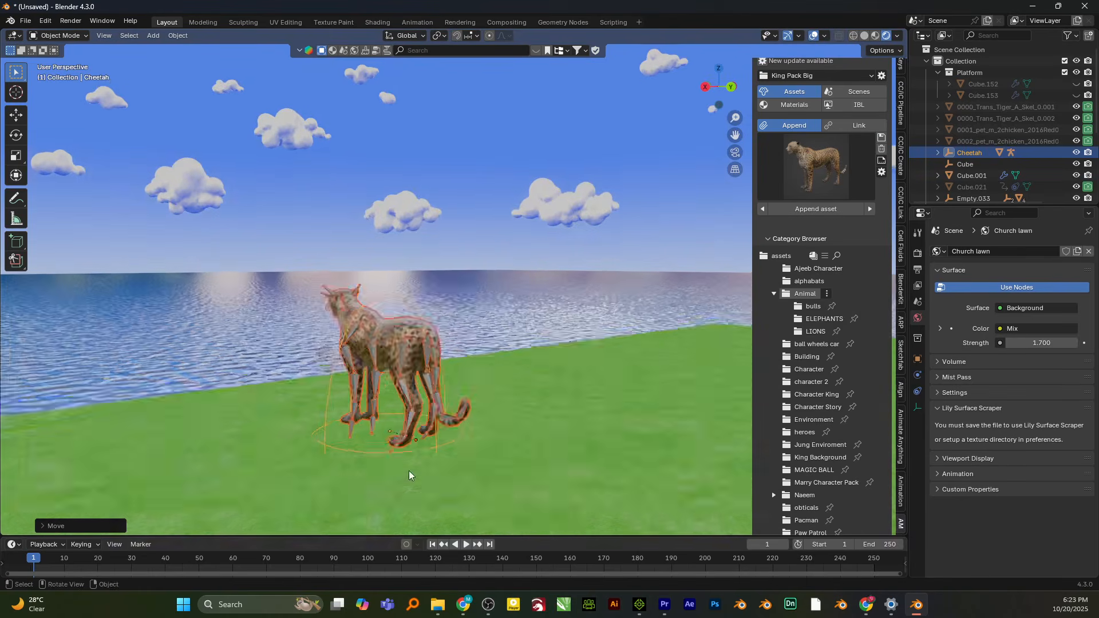
pyautogui.moveTo(409, 475); pyautogui.dragTo(401, 404, button='middle')
pyautogui.press('r')
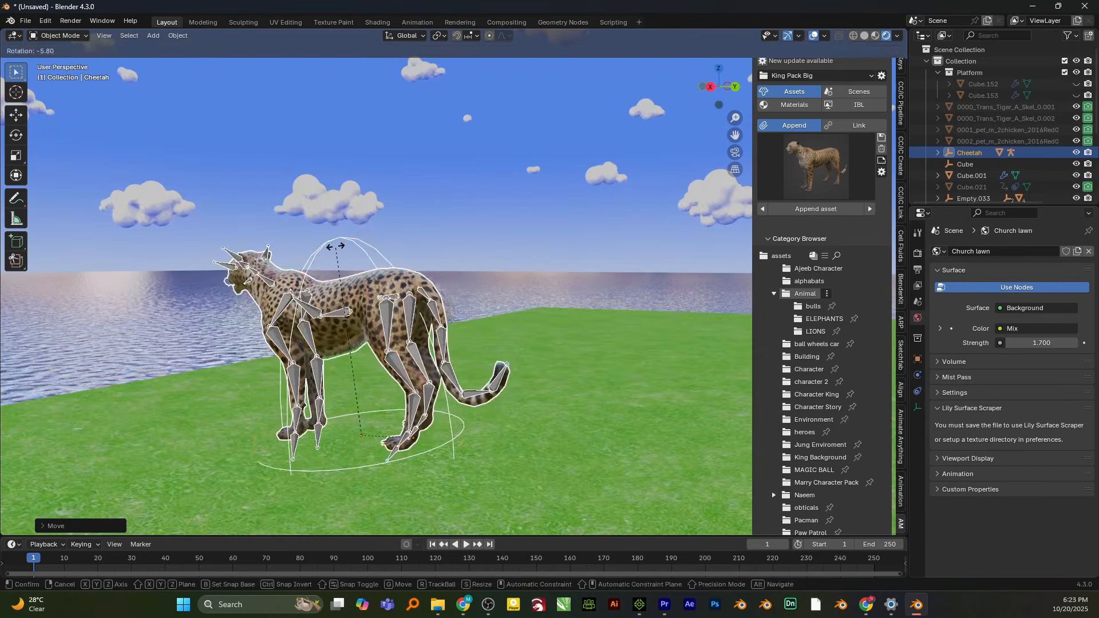
pyautogui.click(336, 248)
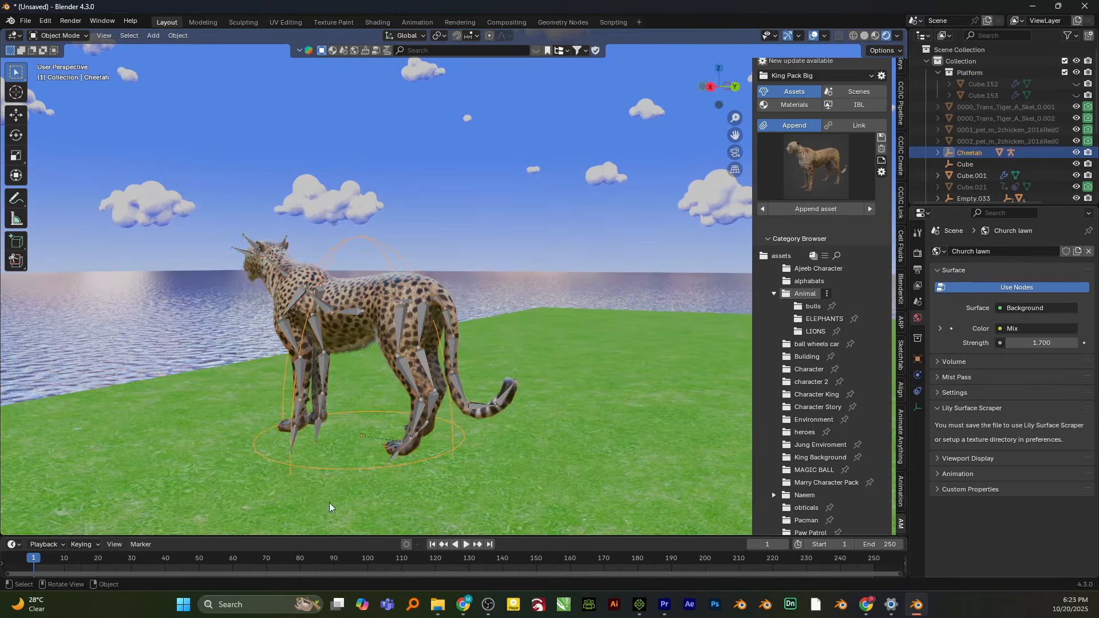
pyautogui.press('z')
pyautogui.rightClick(383, 493)
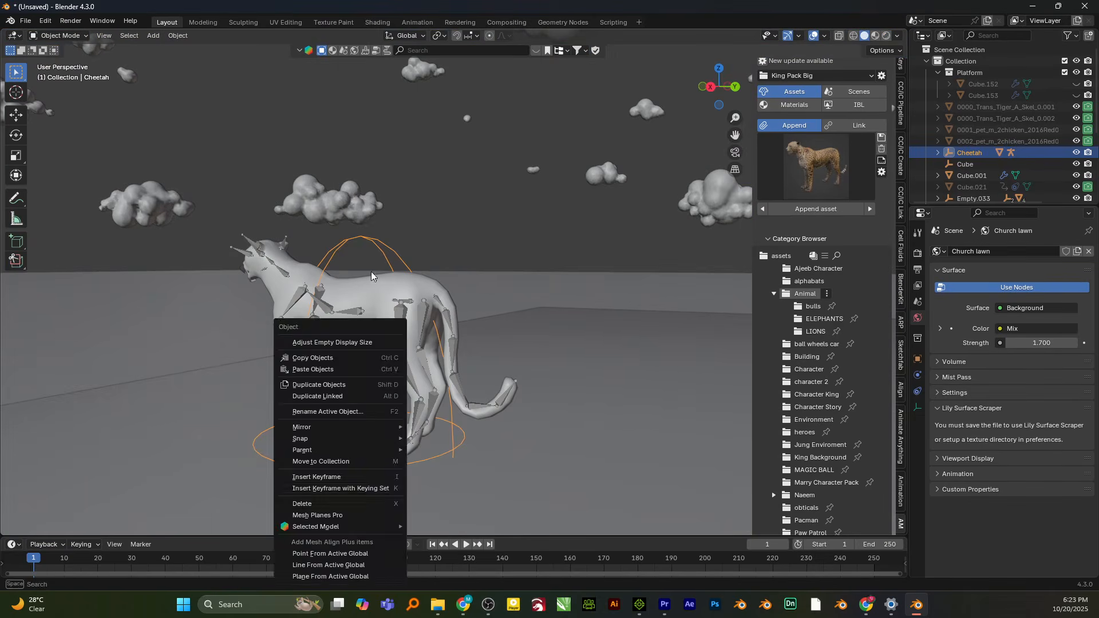
pyautogui.press('Escape')
pyautogui.press('r')
pyautogui.write('z')
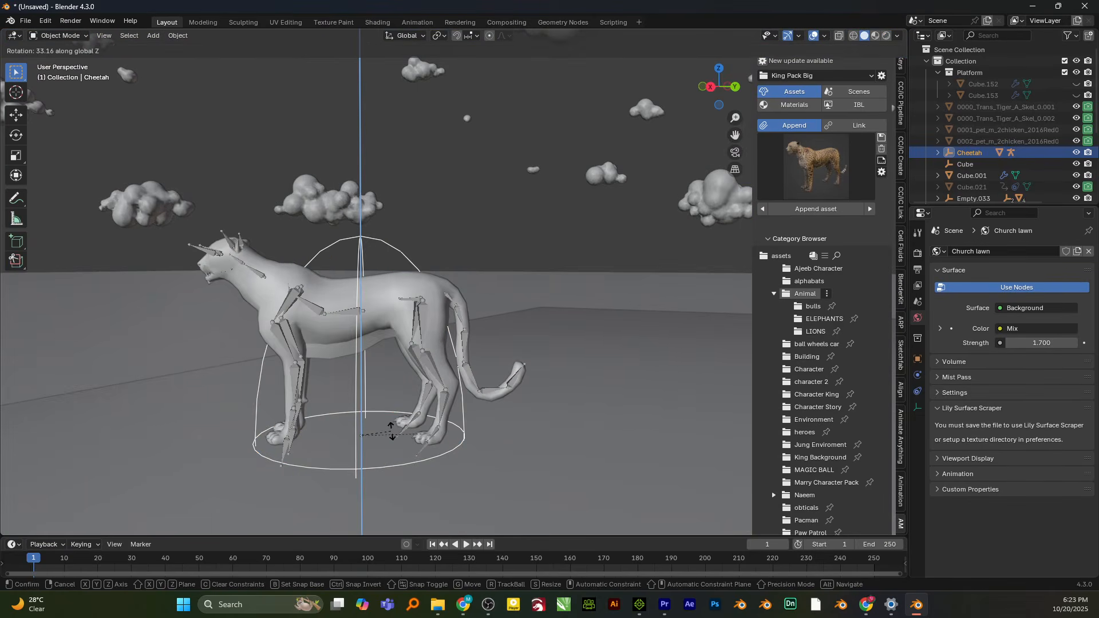
pyautogui.write('90')
pyautogui.press('Return')
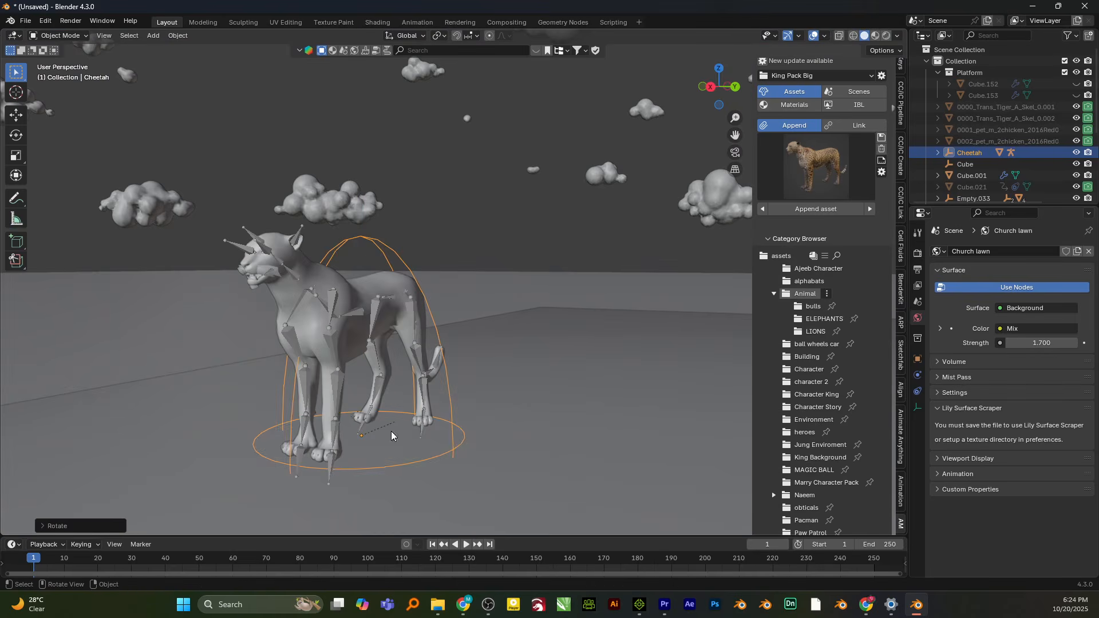
# Select the cheetah's armature and change the enlarged Timeline area into a Nonlinear Animation editor
pyautogui.scroll(-4, 586, 354)
pyautogui.moveTo(498, 344); pyautogui.dragTo(486, 454, button='middle')
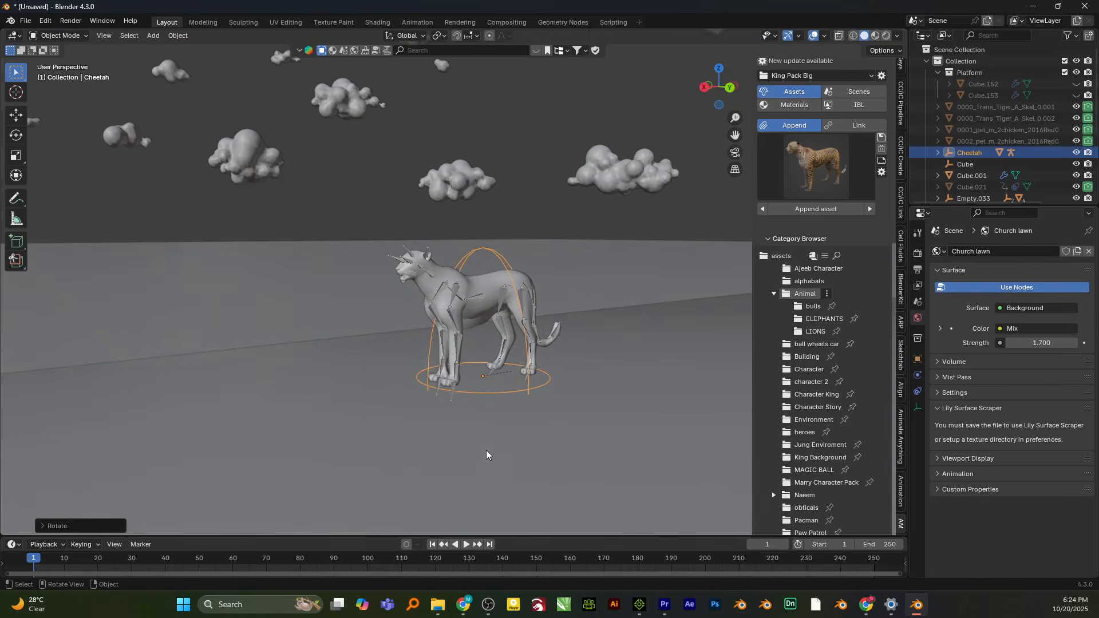
pyautogui.moveTo(506, 537); pyautogui.dragTo(515, 463)
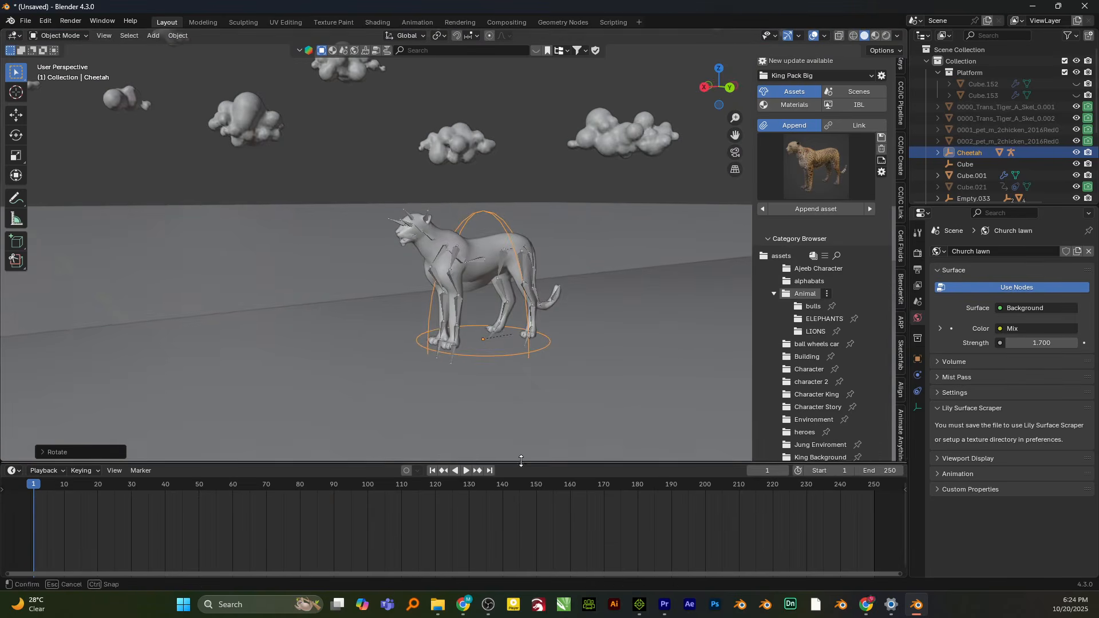
pyautogui.click(455, 254)
pyautogui.click(20, 473)
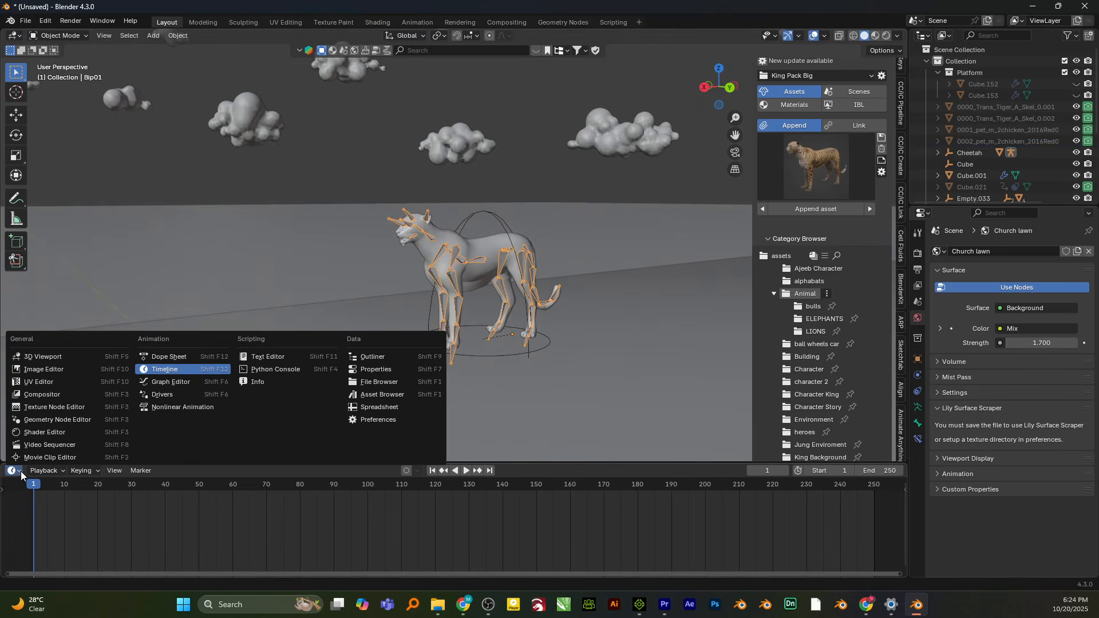
pyautogui.click(136, 413)
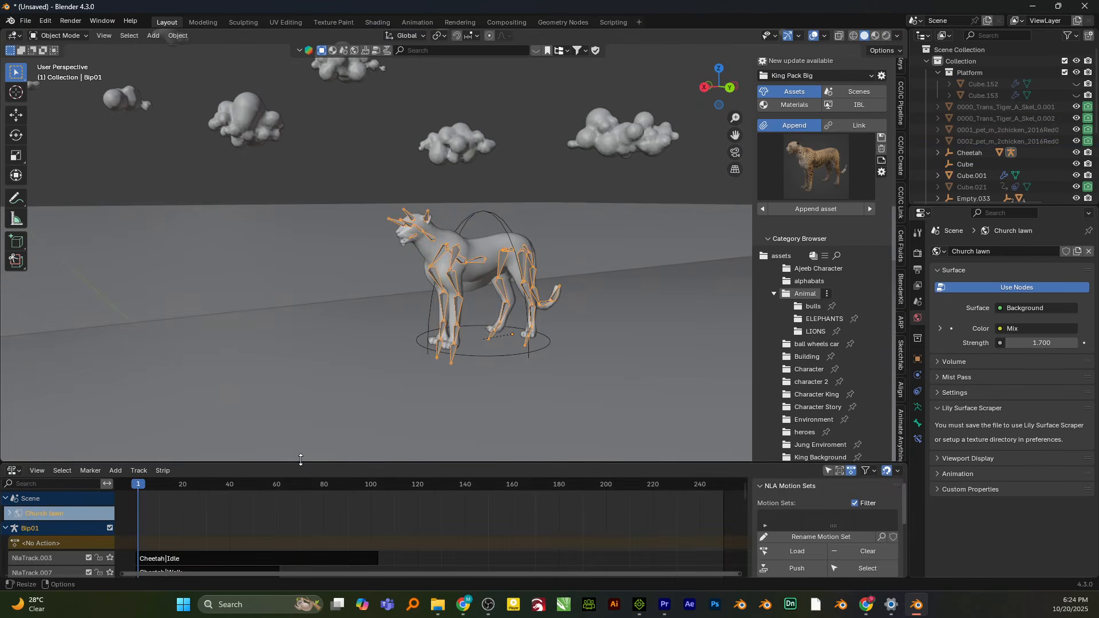
pyautogui.moveTo(300, 462); pyautogui.dragTo(412, 503)
pyautogui.press('a')
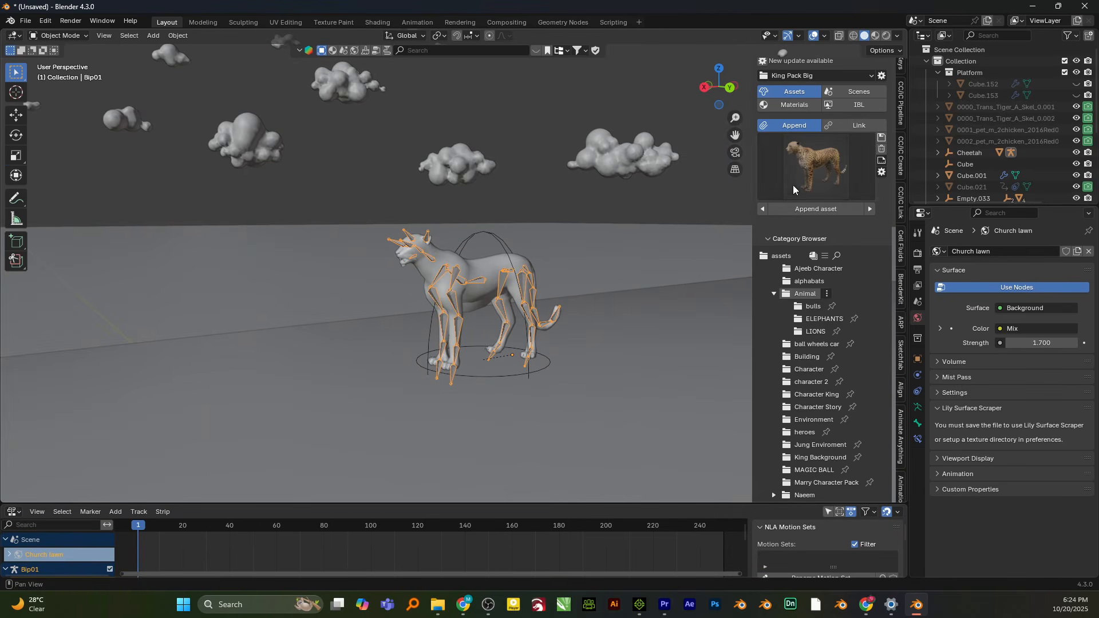
# Append the black-and-white cow from the library's bulls category
pyautogui.click(813, 306)
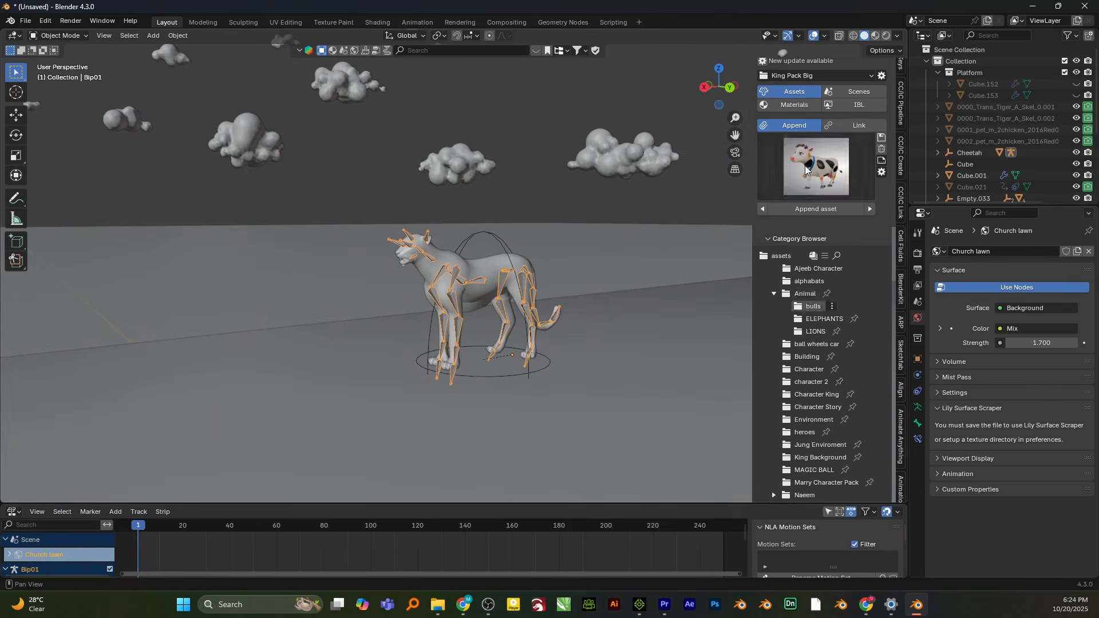
pyautogui.click(806, 168)
pyautogui.click(806, 167)
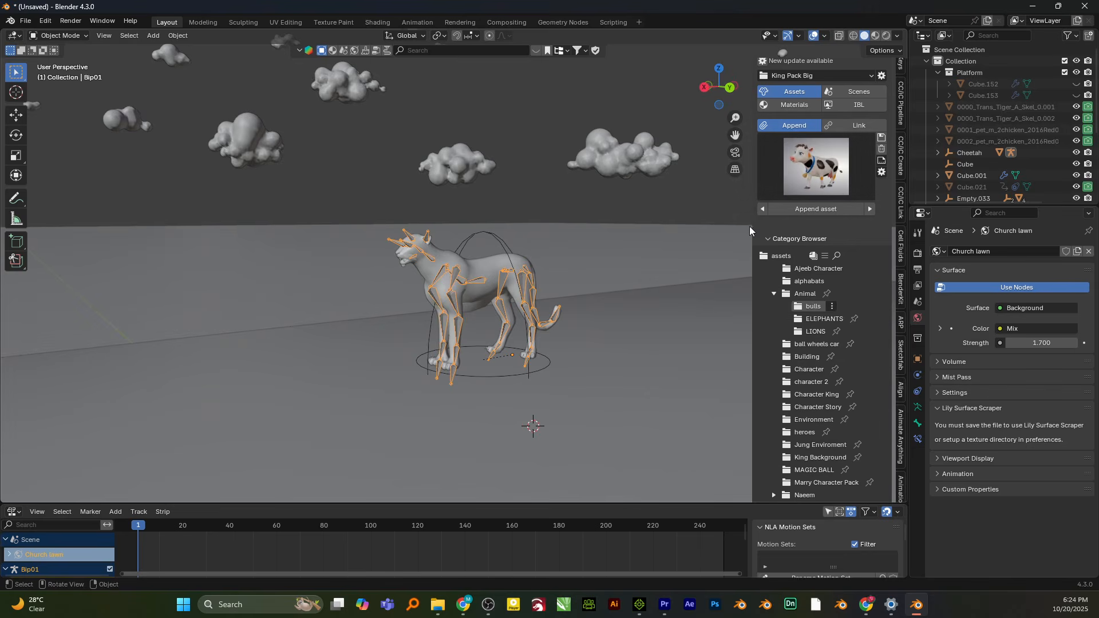
pyautogui.click(805, 172)
pyautogui.click(353, 326)
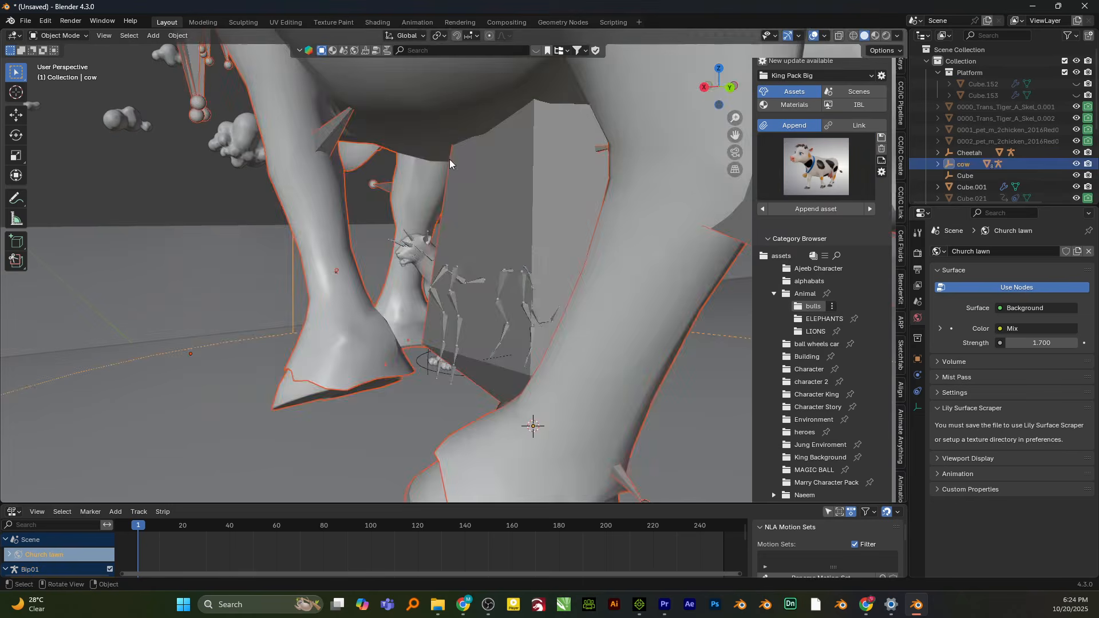
# Scale the cow down to fit on the platform and rotate it 90° about the global Z axis
pyautogui.scroll(-6, 419, 177)
pyautogui.press('s')
pyautogui.click(508, 288)
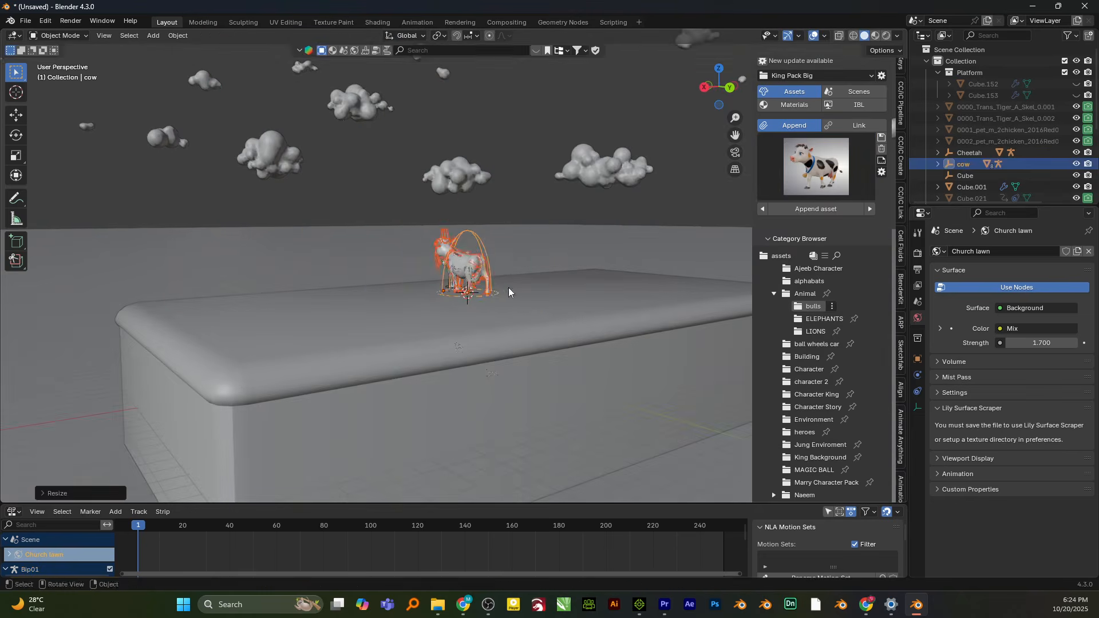
pyautogui.write('r90')
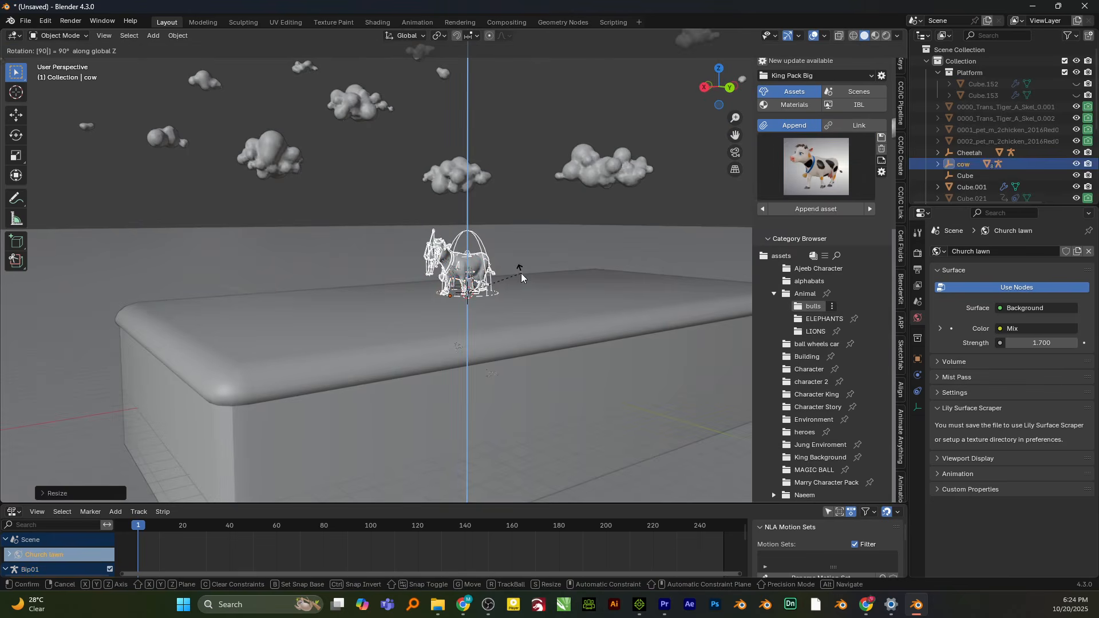
pyautogui.press('Return')
# Move the cow along the Y axis so it stands beside the cheetah on the platform
pyautogui.scroll(4, 521, 273)
pyautogui.press('g')
pyautogui.press('x')
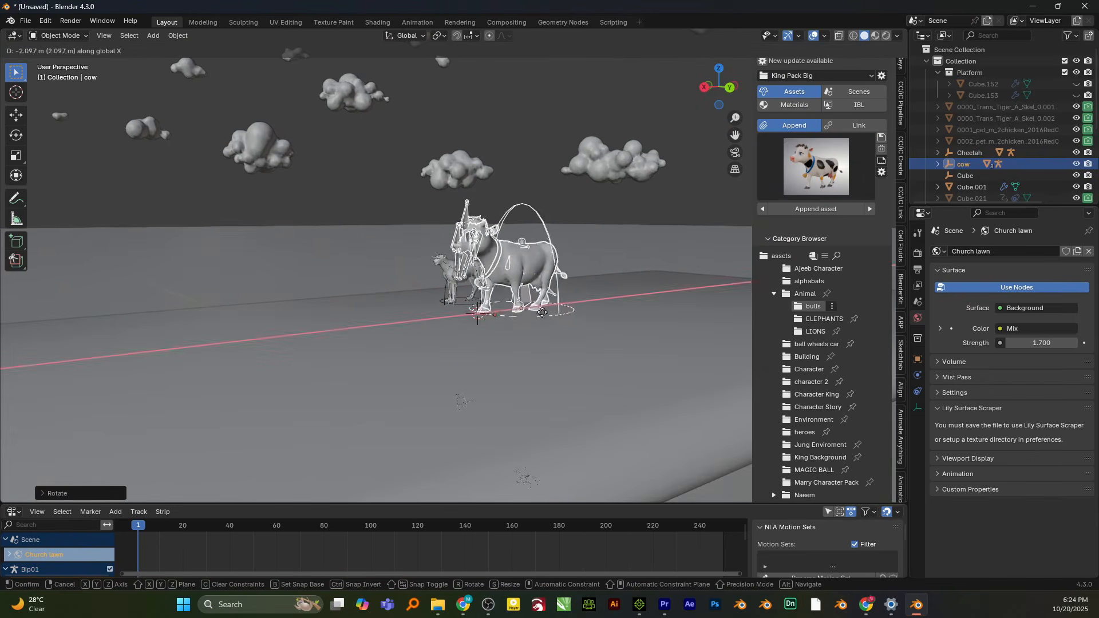
pyautogui.press('x')
pyautogui.press('y')
pyautogui.click(553, 345)
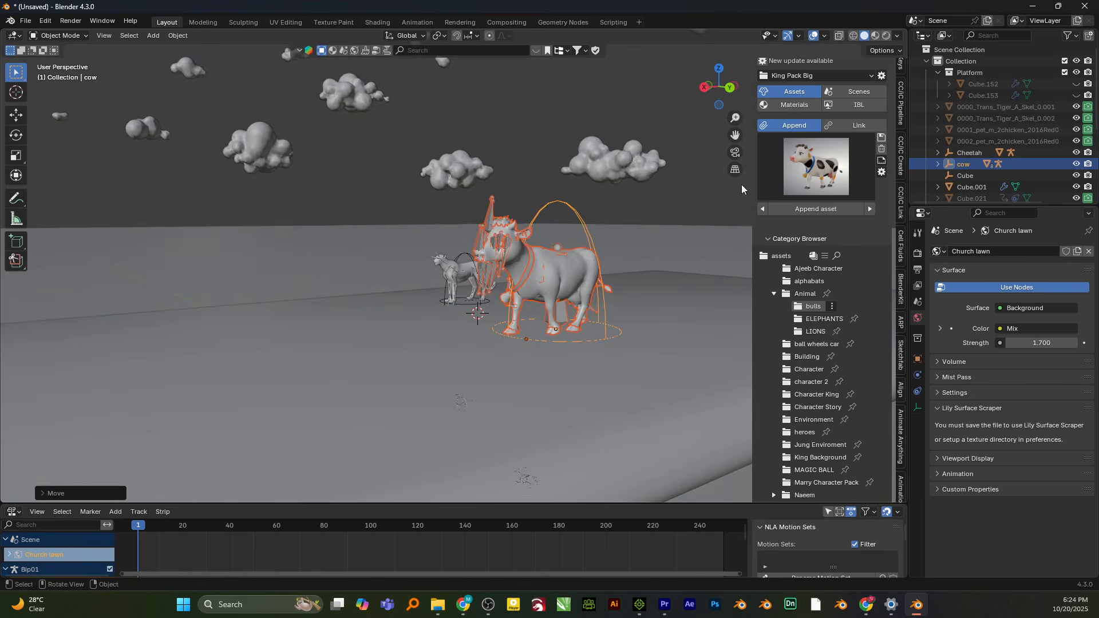
# Show the 3D viewport in rendered shading with overlays hidden, framed closely on the cow
pyautogui.click(886, 35)
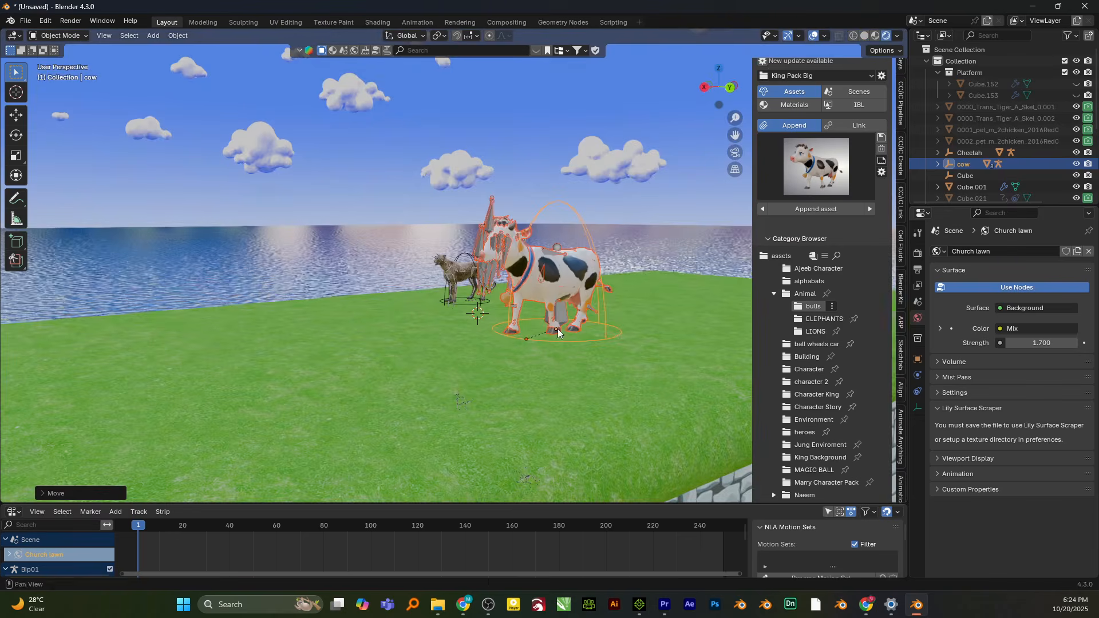
pyautogui.scroll(1, 558, 266)
pyautogui.keyDown('shift'); pyautogui.moveTo(510, 266); pyautogui.dragTo(424, 287, button='middle'); pyautogui.keyUp('shift')
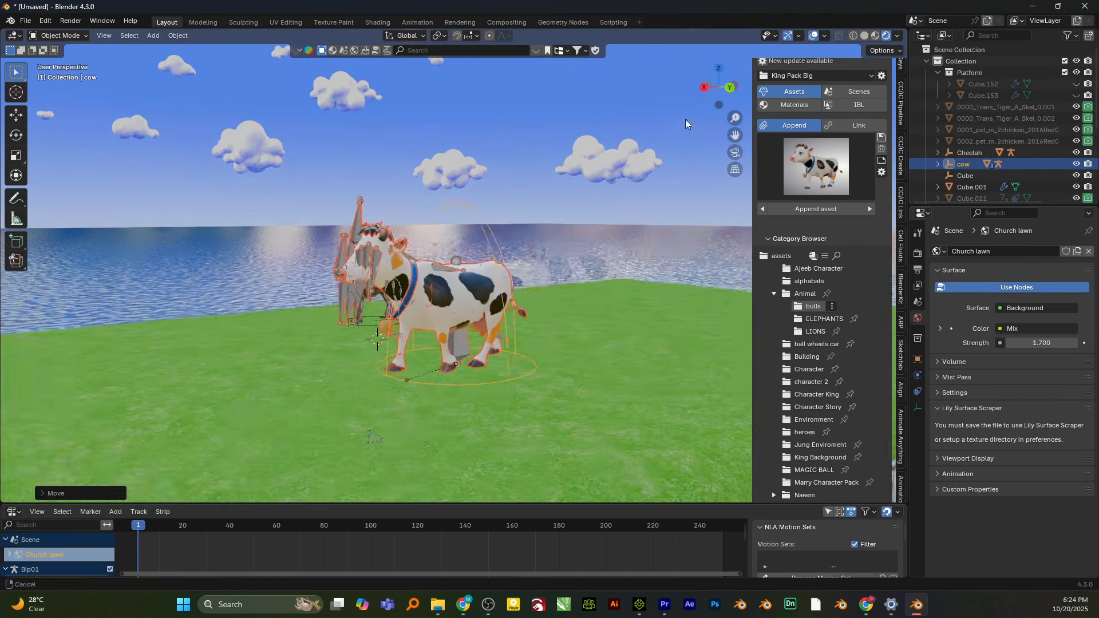
pyautogui.click(812, 36)
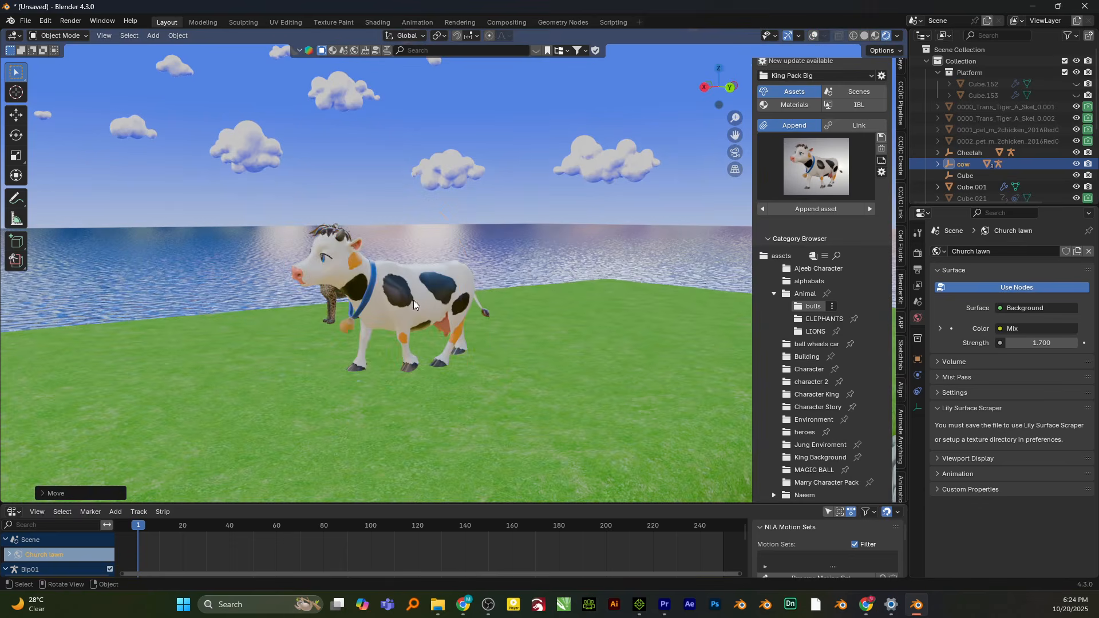
pyautogui.scroll(3, 410, 298)
pyautogui.keyDown('shift'); pyautogui.moveTo(403, 304); pyautogui.dragTo(503, 296, button='middle'); pyautogui.keyUp('shift')
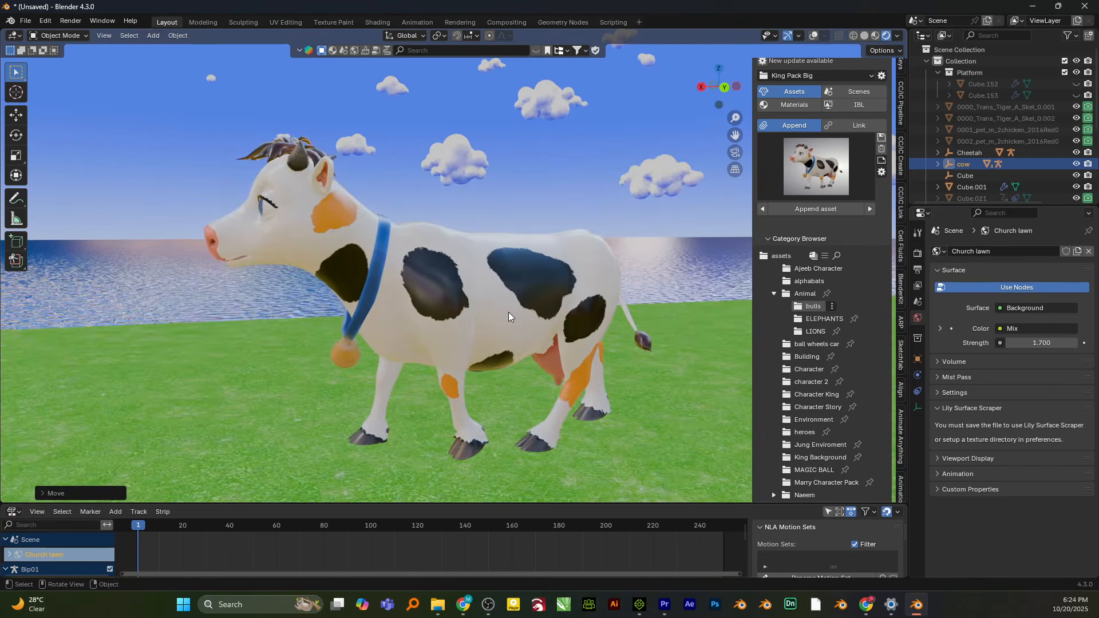
# Enable raytracing in the EEVEE render settings
pyautogui.click(918, 253)
pyautogui.scroll(-1, 962, 423)
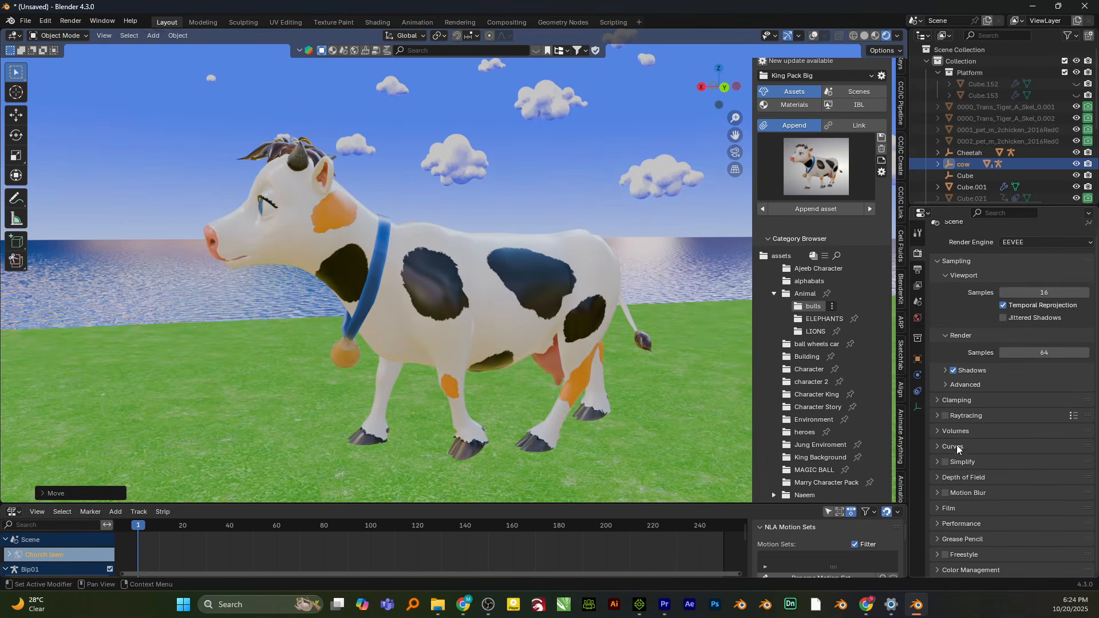
pyautogui.click(945, 415)
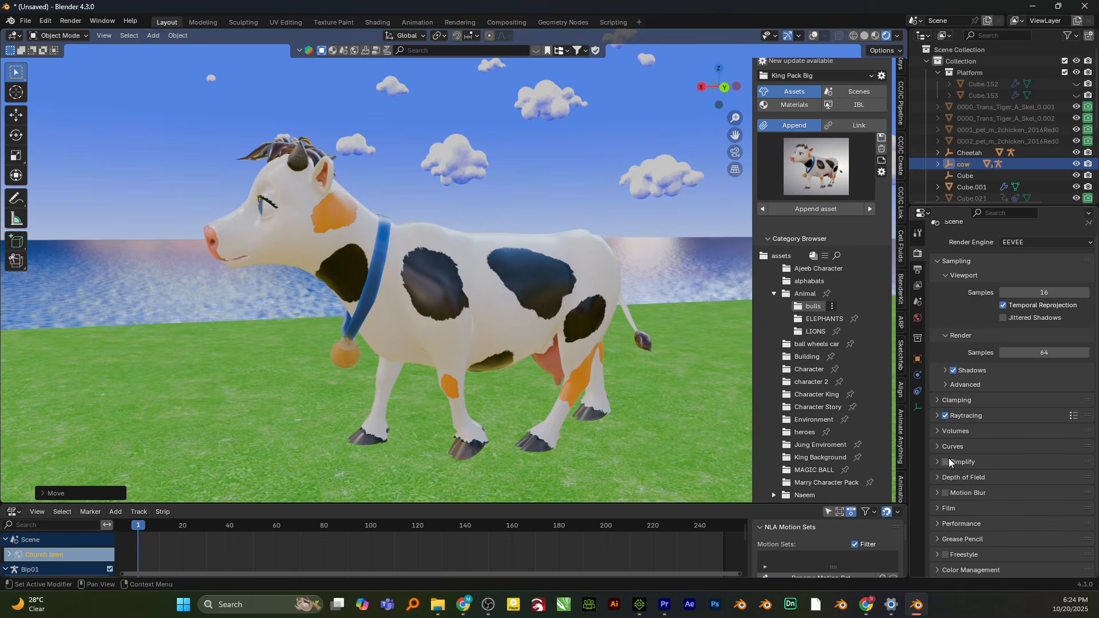
# Set the colour management look to Very High Contrast and the view transform to Standard
pyautogui.click(938, 570)
pyautogui.scroll(-5, 948, 550)
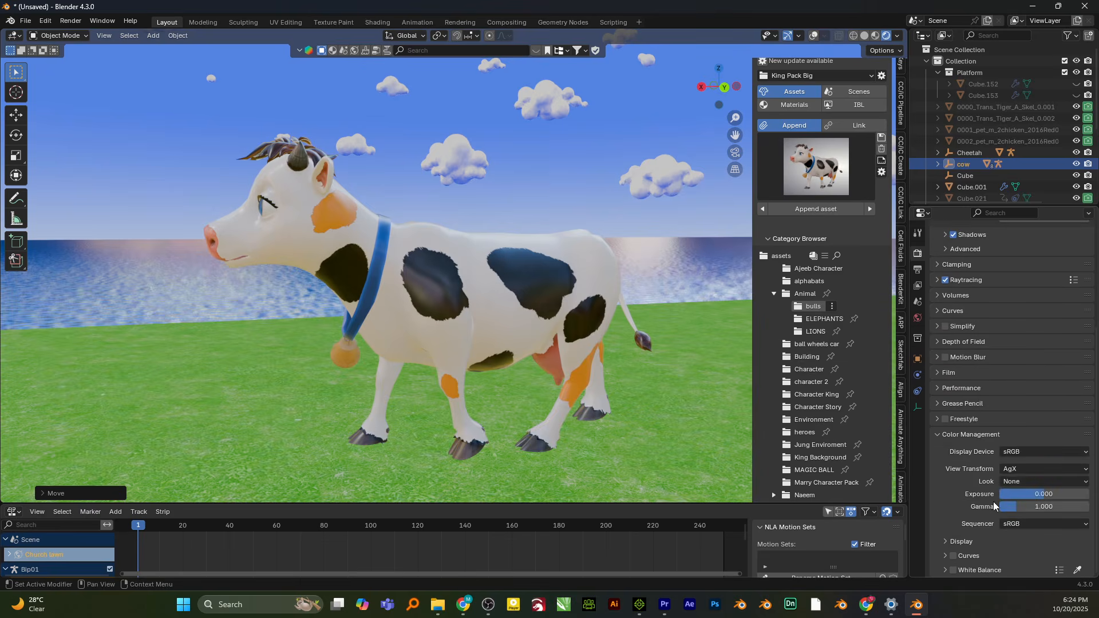
pyautogui.click(1028, 481)
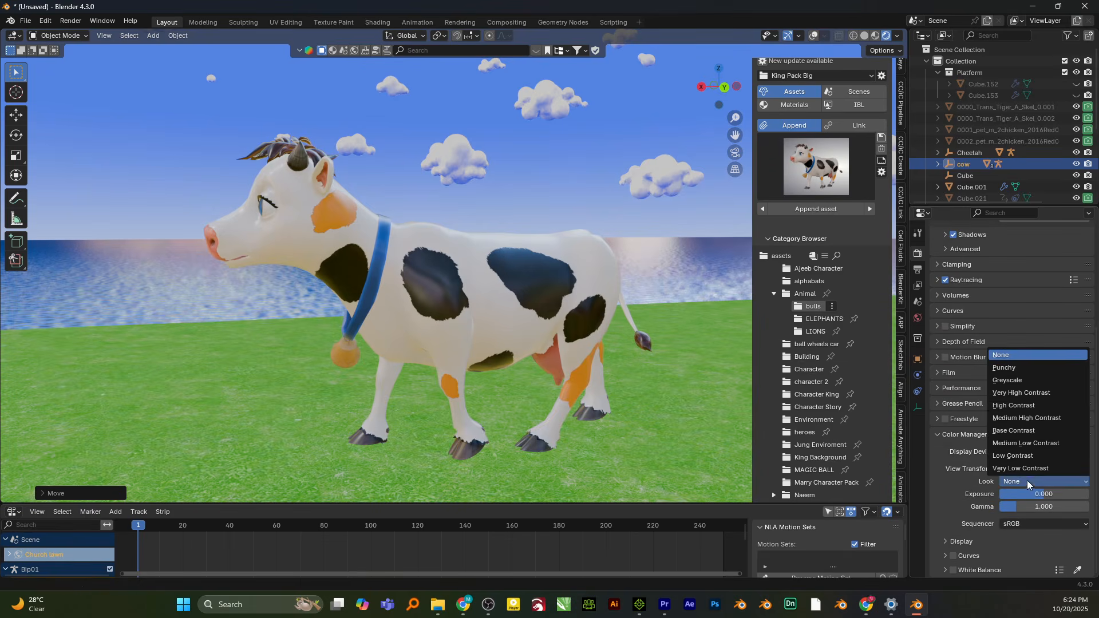
pyautogui.click(1000, 440)
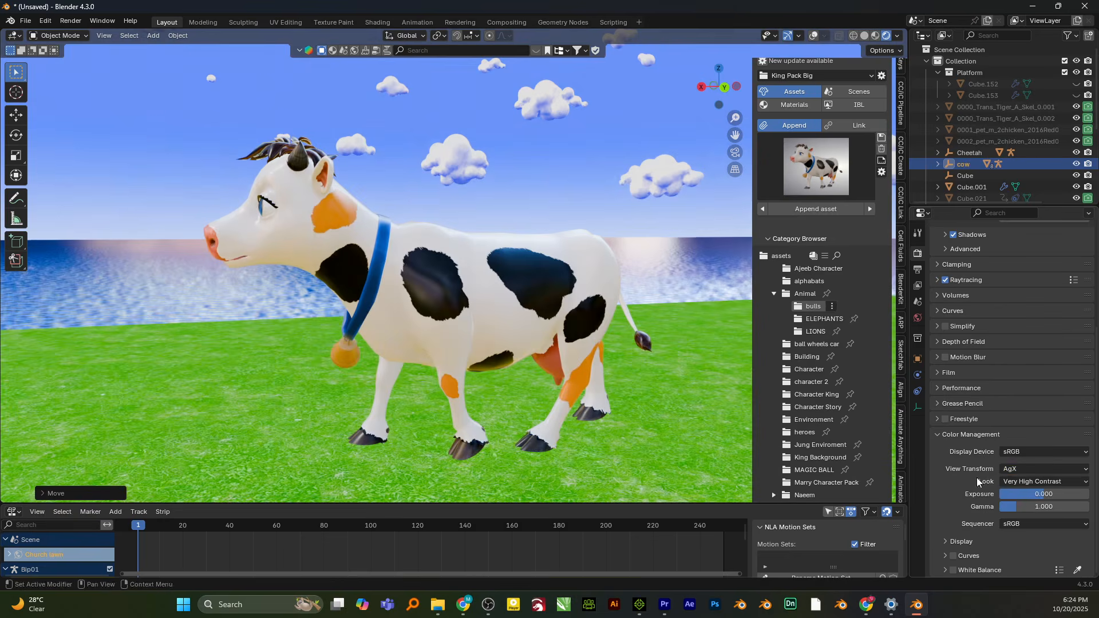
pyautogui.click(1026, 469)
pyautogui.click(1019, 480)
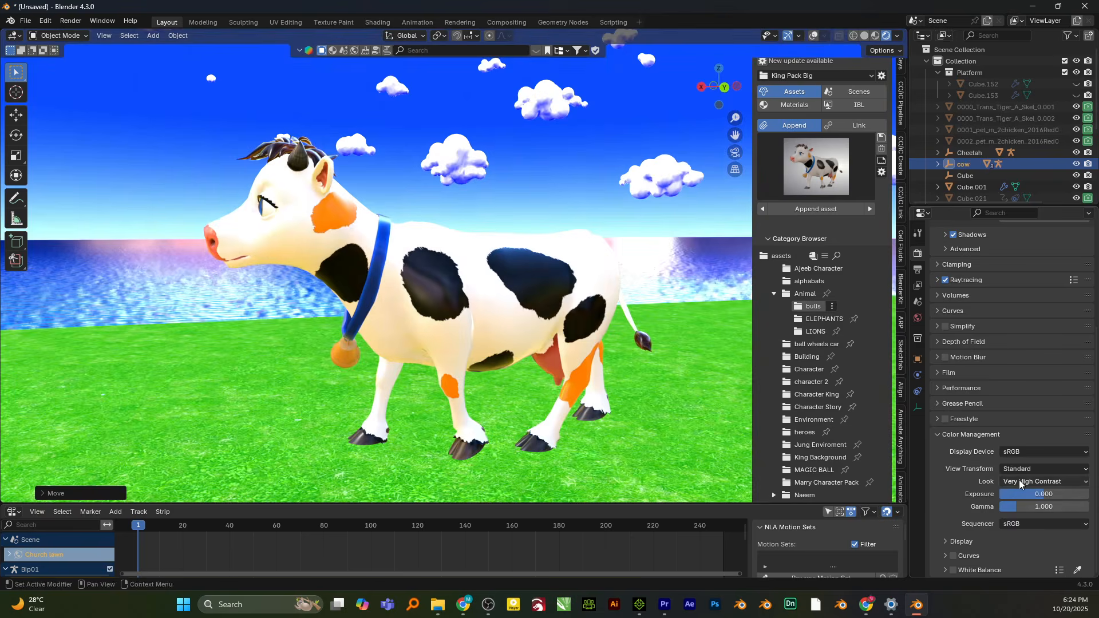
pyautogui.moveTo(460, 359)
pyautogui.mouseDown(button='middle')
pyautogui.moveTo(470, 350)
pyautogui.moveTo(446, 366)
pyautogui.mouseUp(button='middle')
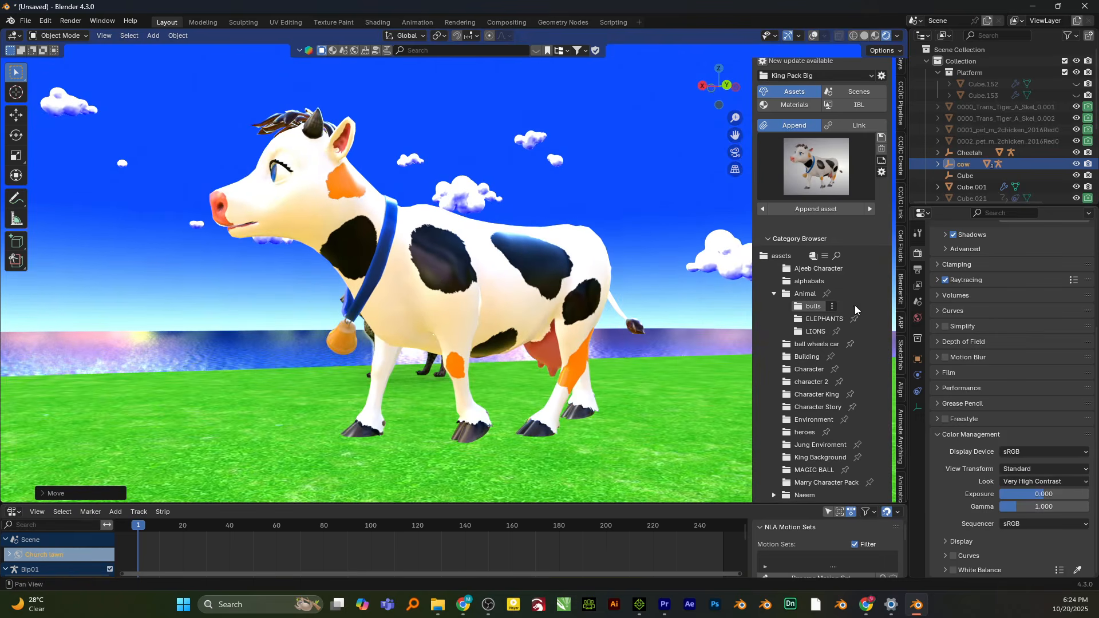
# Browse the King Background and obticals categories of the asset library for suitable assets
pyautogui.scroll(-4, 813, 364)
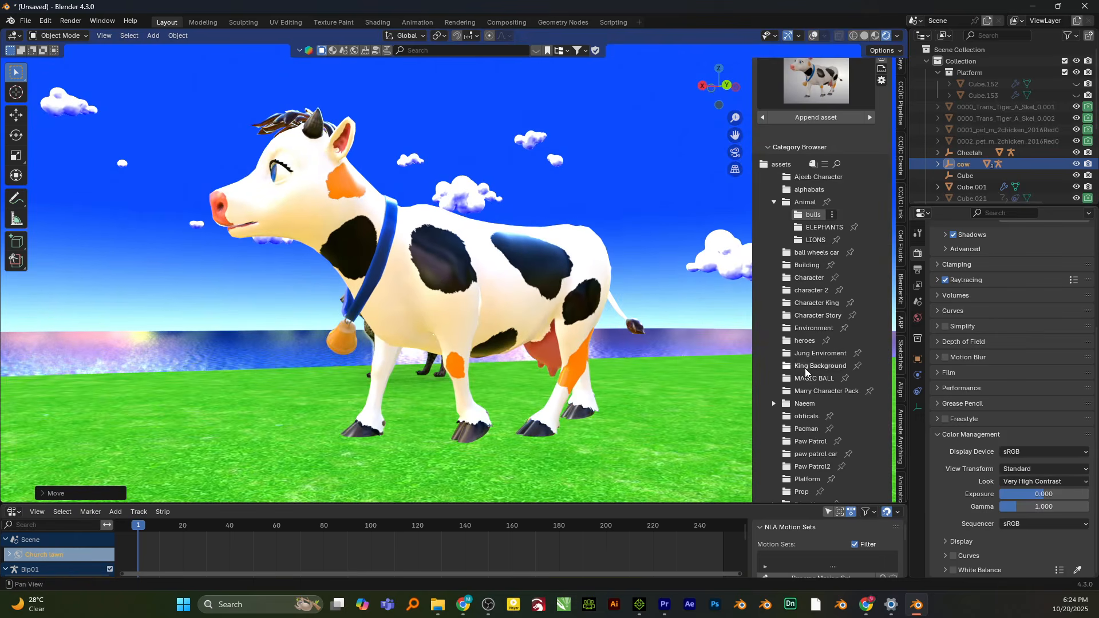
pyautogui.click(805, 369)
pyautogui.click(813, 182)
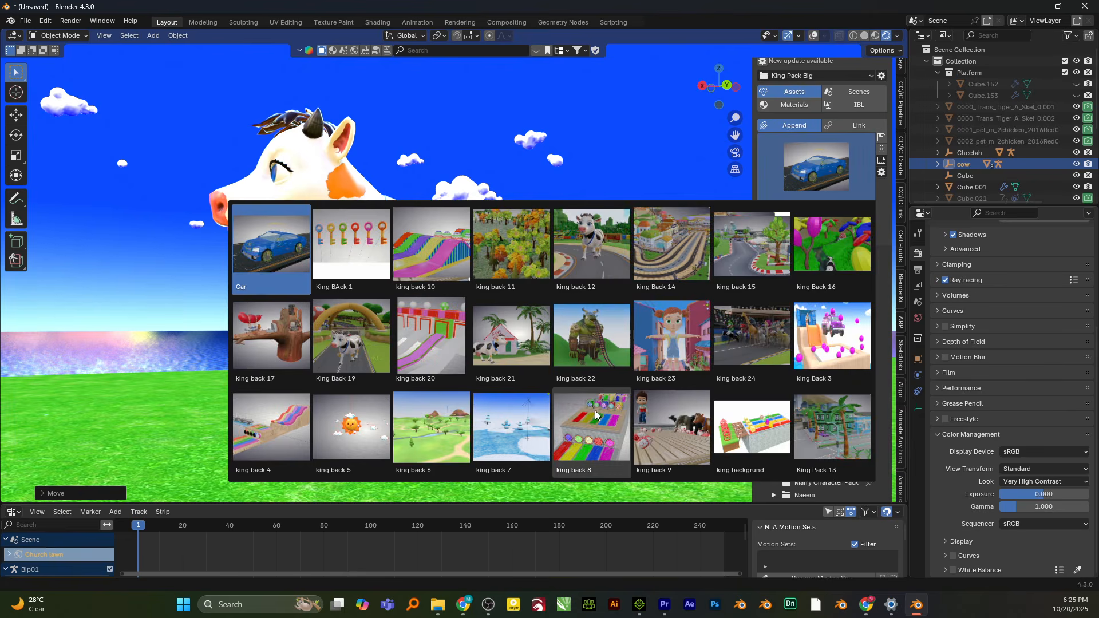
pyautogui.scroll(-3, 810, 342)
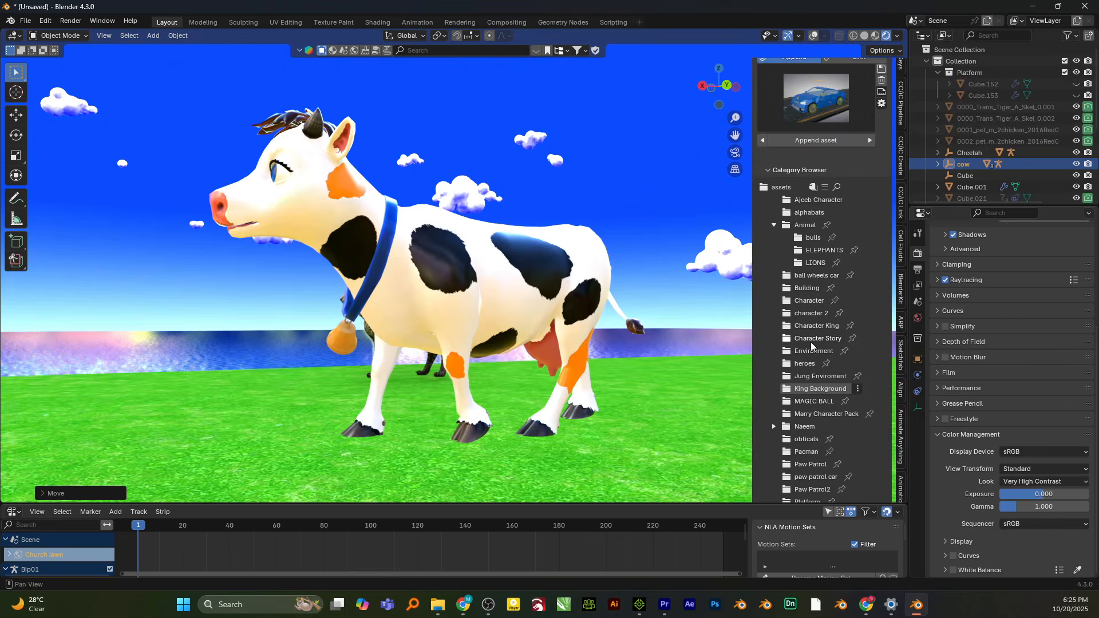
pyautogui.click(805, 439)
pyautogui.click(815, 110)
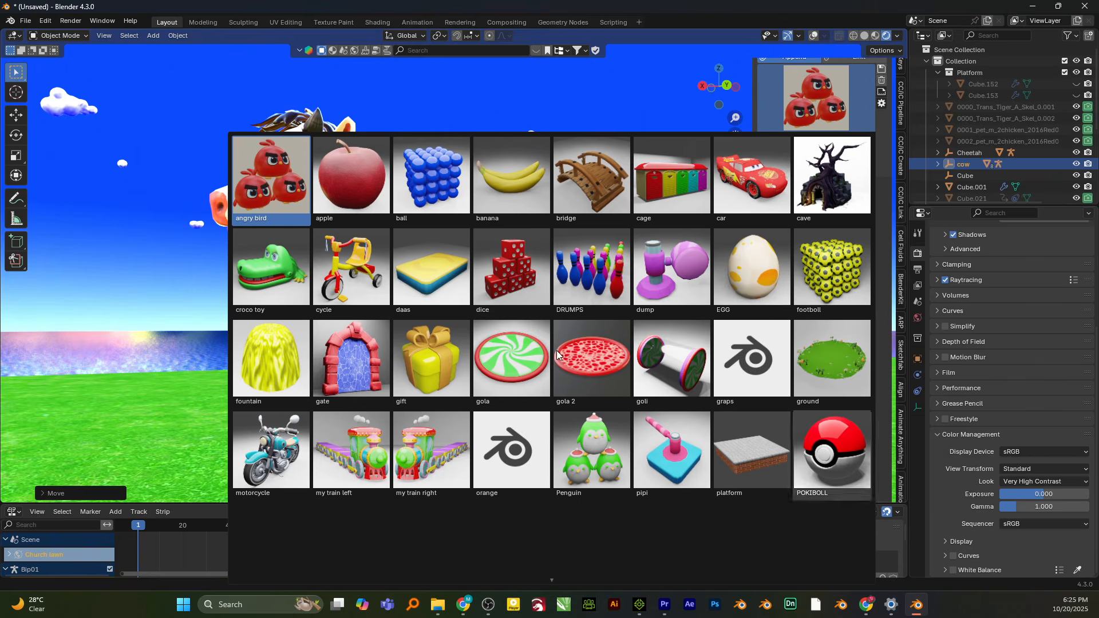
pyautogui.scroll(-2, 552, 350)
pyautogui.scroll(3, 570, 172)
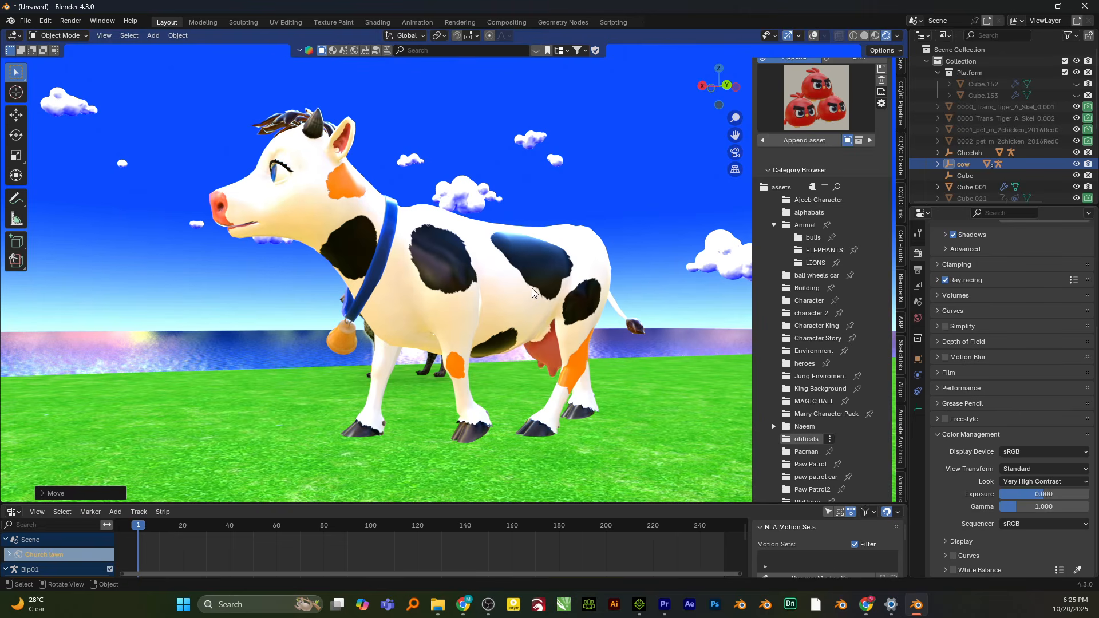
pyautogui.moveTo(470, 345); pyautogui.dragTo(455, 367, button='middle')
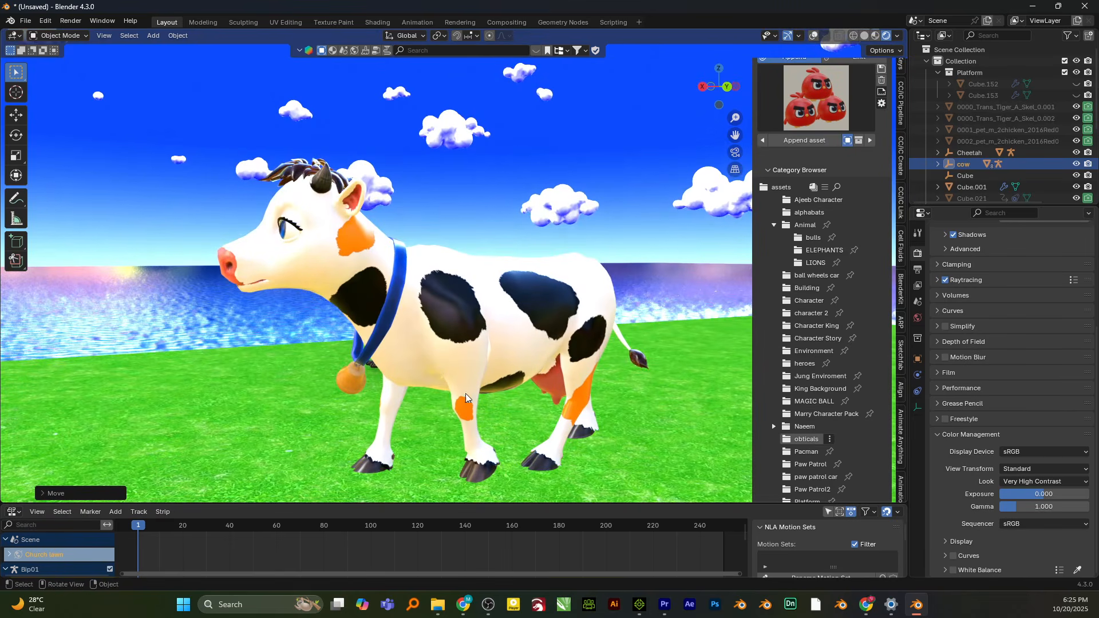
# Switch to iClone 8 and examine the chick and cow characters standing on the grass
pyautogui.click(639, 550)
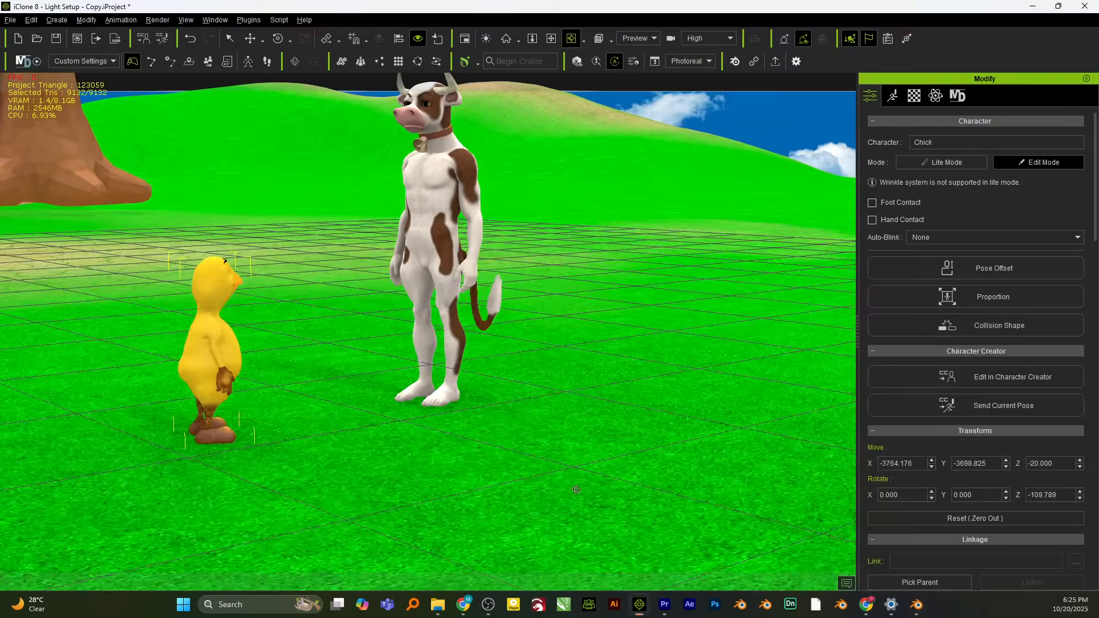
pyautogui.moveTo(537, 445); pyautogui.dragTo(540, 462, button='middle')
pyautogui.moveTo(519, 410); pyautogui.dragTo(544, 432, button='middle')
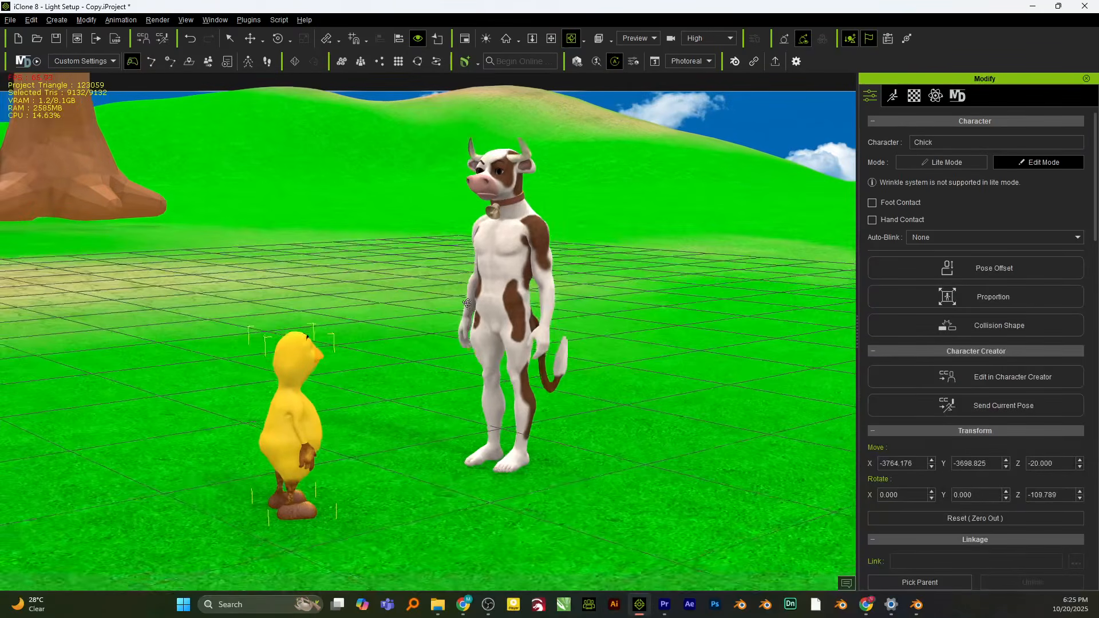
pyautogui.moveTo(467, 305)
pyautogui.mouseDown(button='middle')
pyautogui.moveTo(478, 389)
pyautogui.moveTo(468, 347)
pyautogui.mouseUp(button='middle')
pyautogui.moveTo(432, 286)
pyautogui.mouseDown(button='middle')
pyautogui.moveTo(427, 338)
pyautogui.moveTo(422, 308)
pyautogui.mouseUp(button='middle')
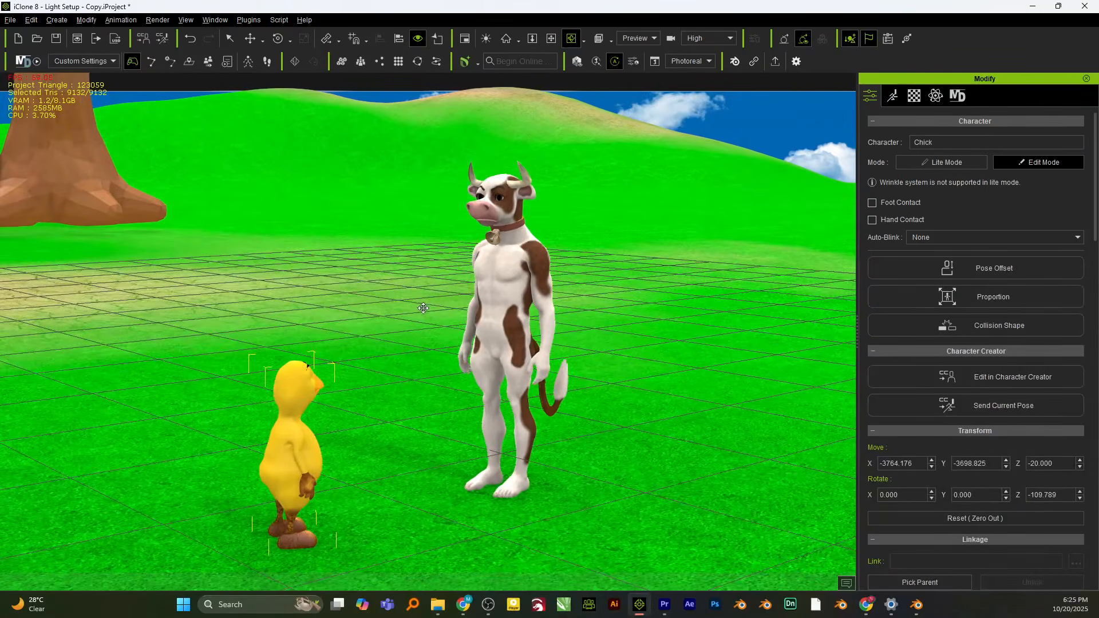
pyautogui.scroll(-4, 411, 313)
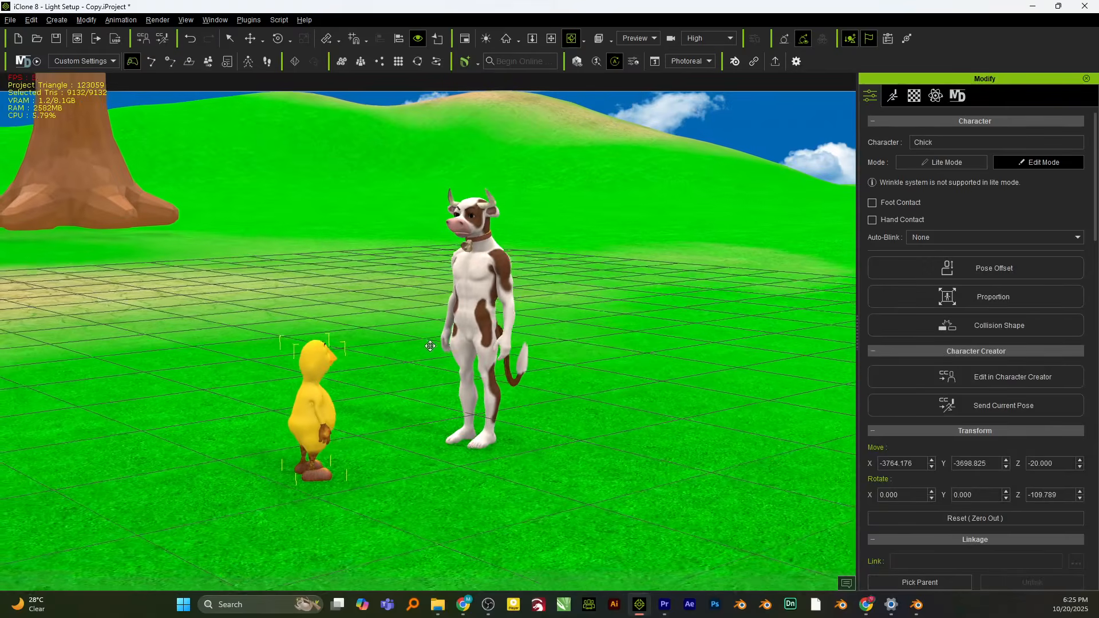
pyautogui.moveTo(457, 361); pyautogui.dragTo(430, 353, button='middle')
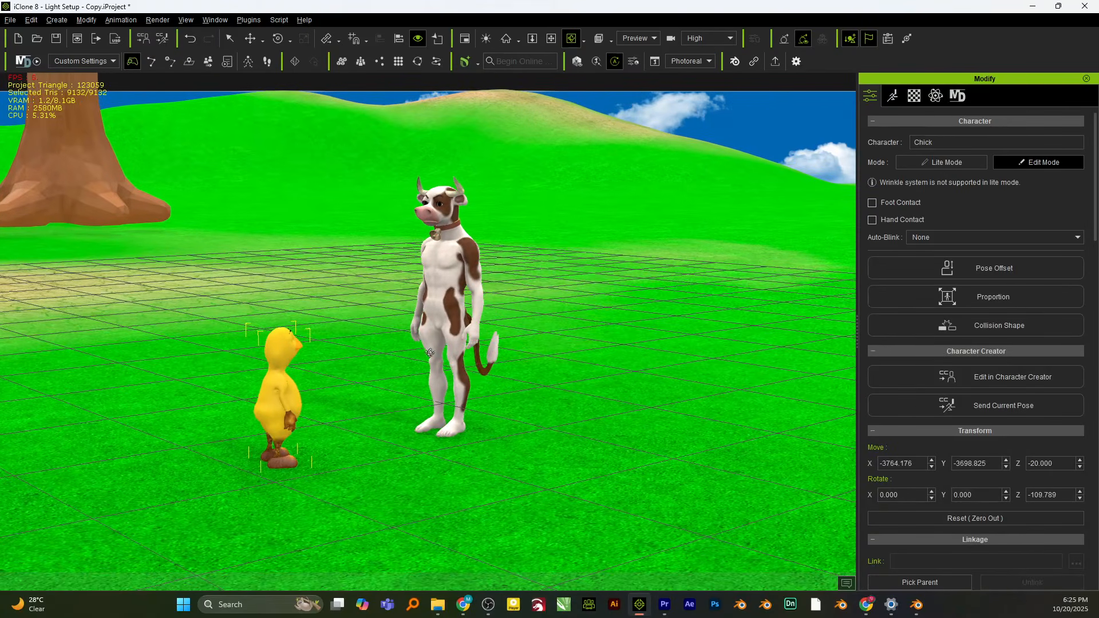
pyautogui.moveTo(482, 374); pyautogui.dragTo(425, 375, button='right')
pyautogui.scroll(3, 459, 271)
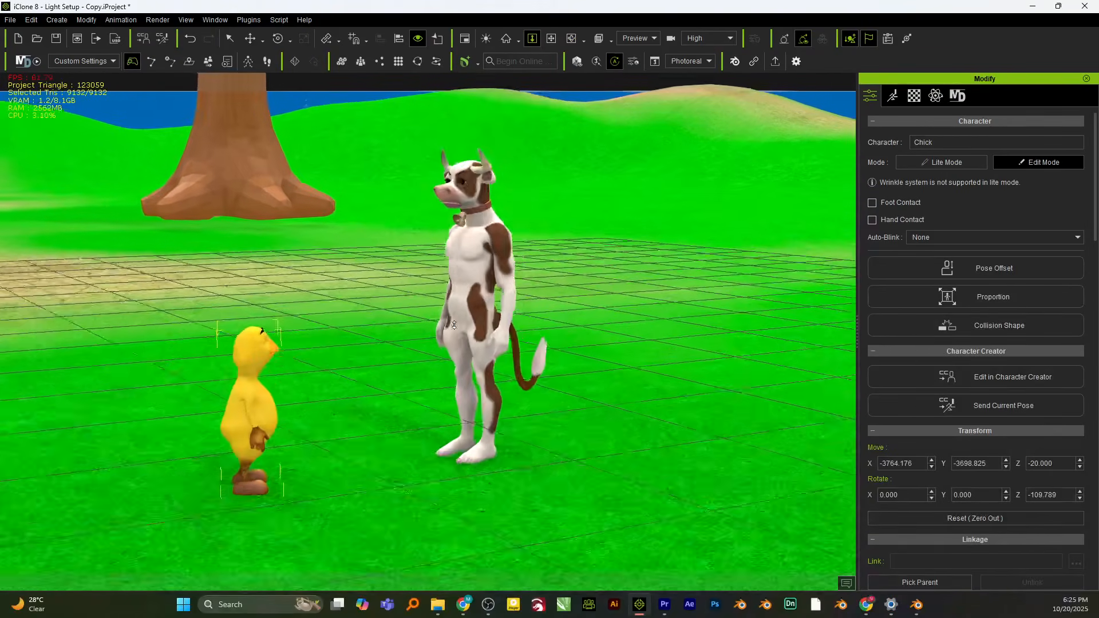
pyautogui.scroll(-2, 459, 271)
# Preview a female idle motion on the Toon_Cow_M character with Motion Puppet, then close it
pyautogui.press('q')
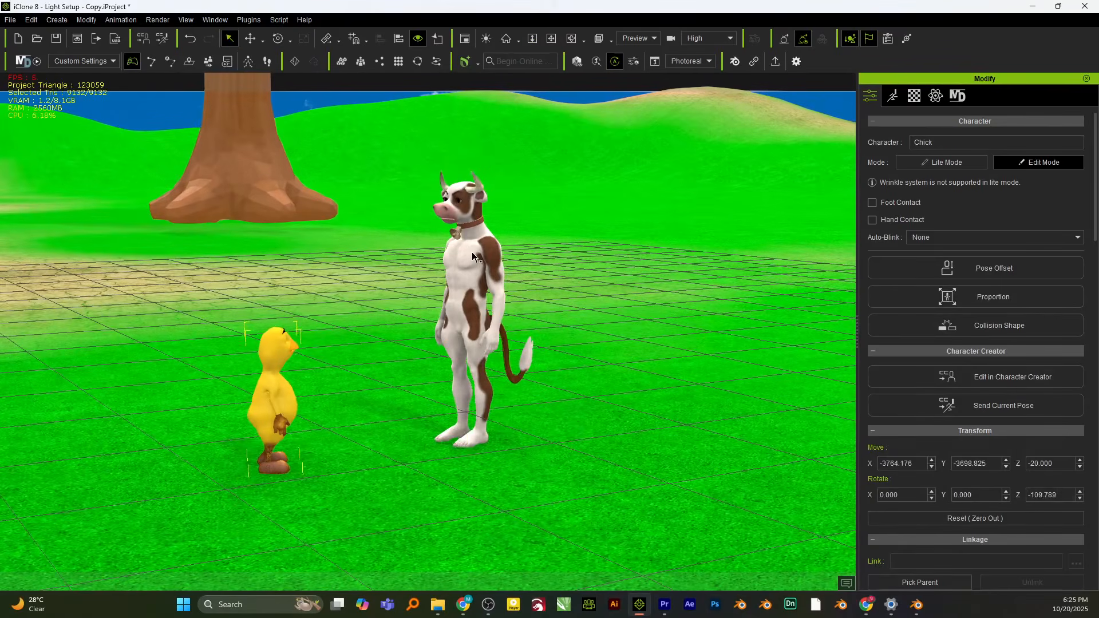
pyautogui.click(472, 256)
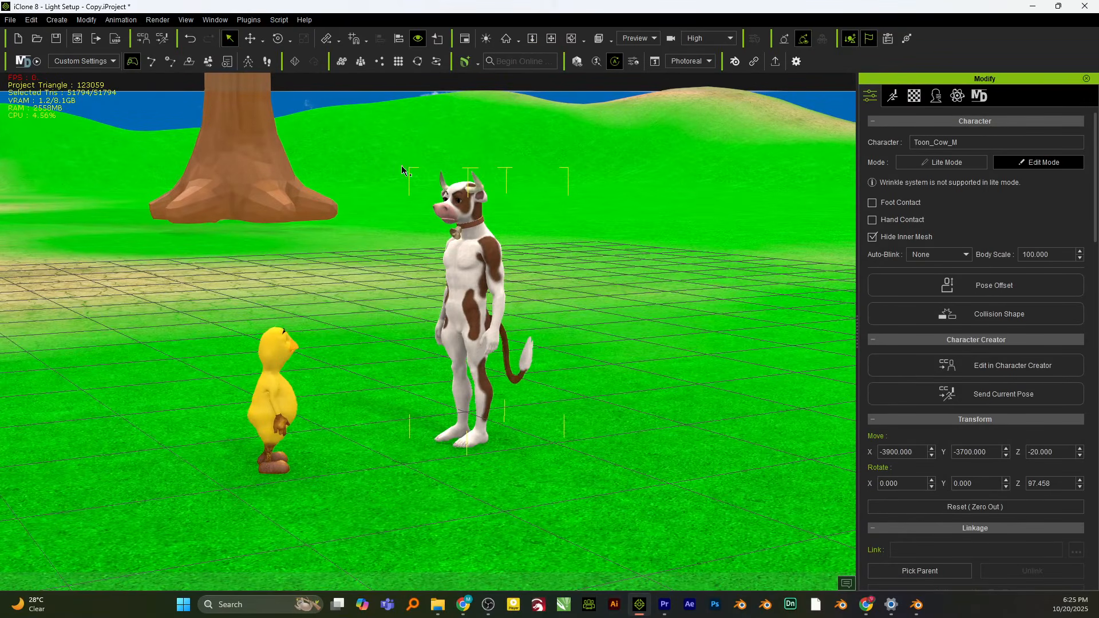
pyautogui.hotkey('shift', 'p')
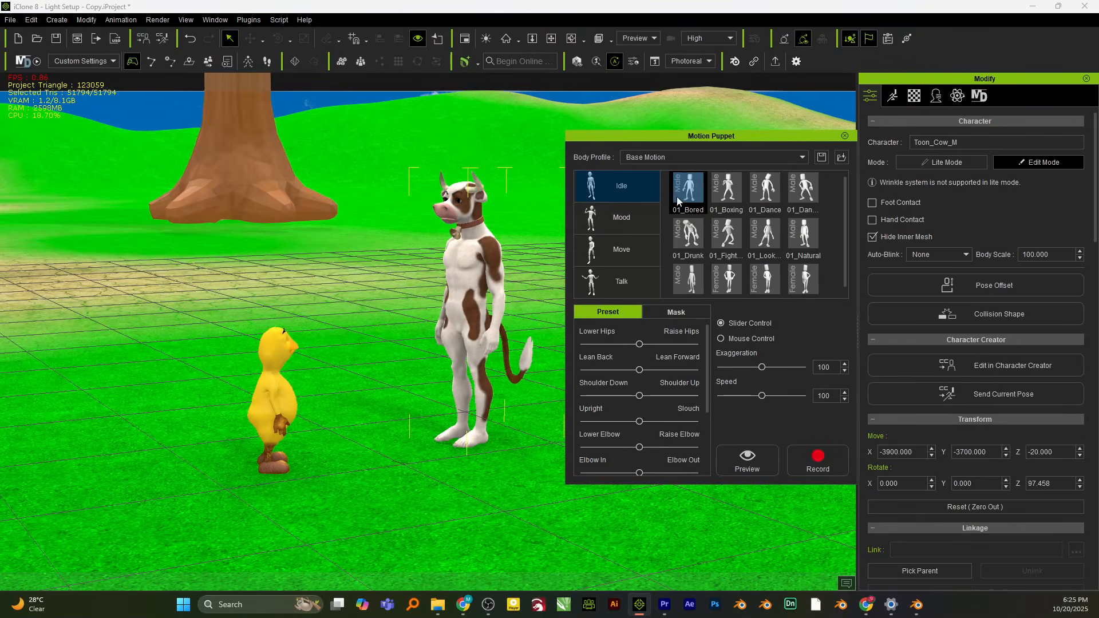
pyautogui.click(726, 270)
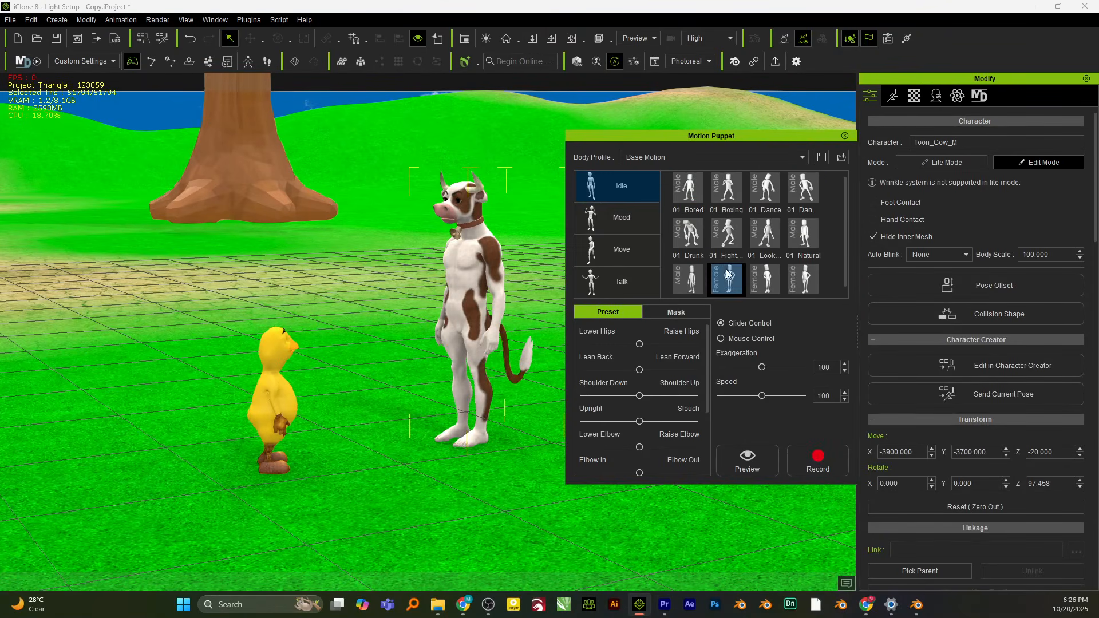
pyautogui.click(741, 457)
pyautogui.press('space')
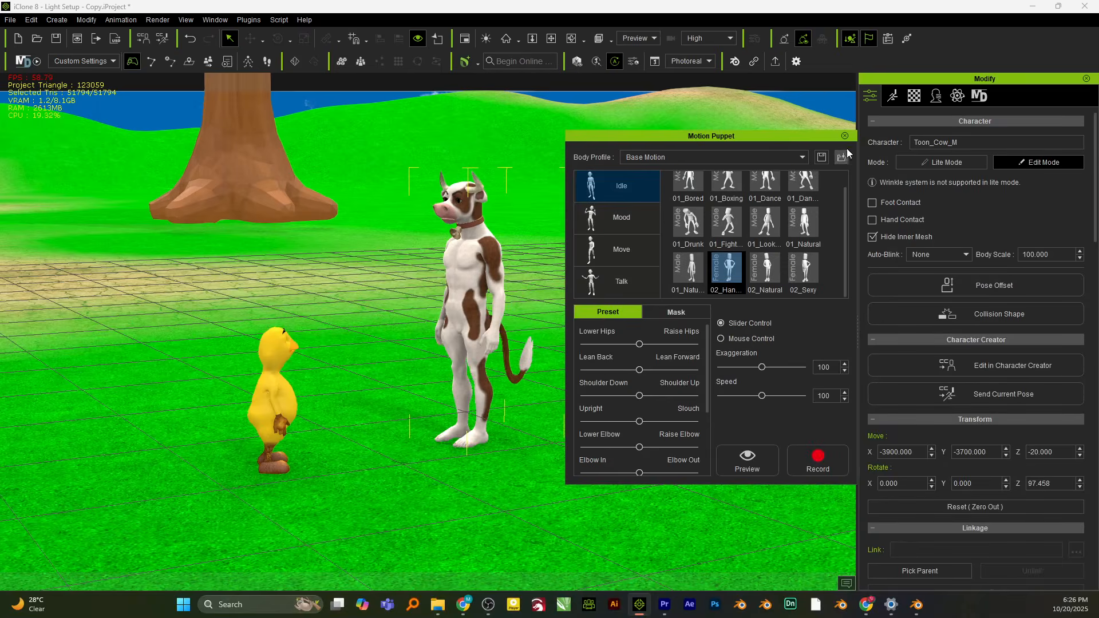
pyautogui.hotkey('shift', 'p')
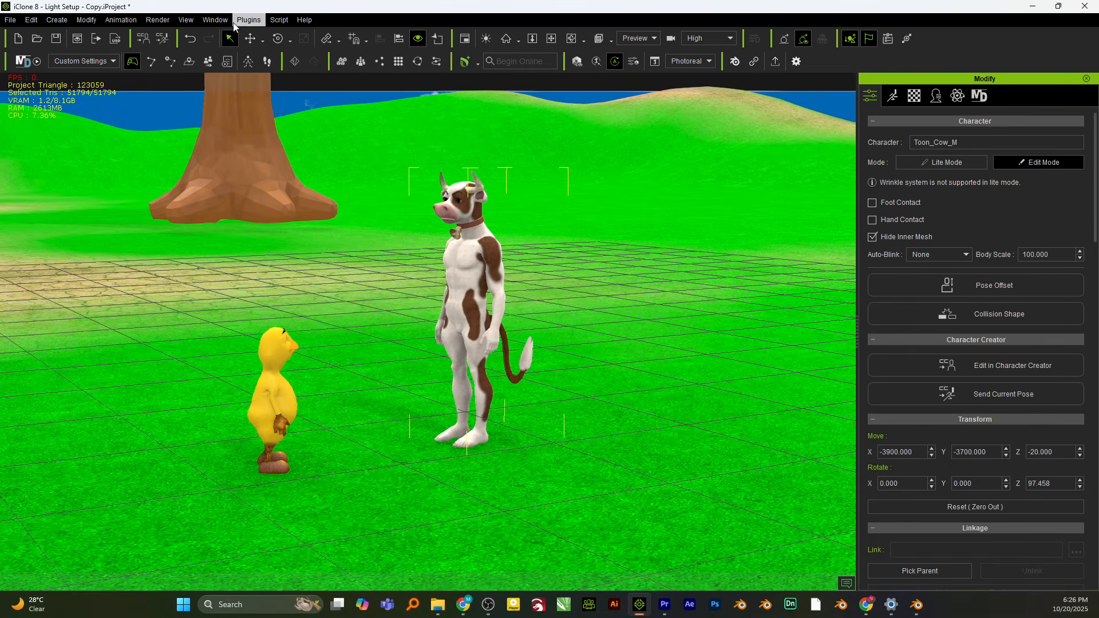
# Show the MD Control Center, open the Motion Director content pack and dock the content library beside the viewport
pyautogui.click(240, 21)
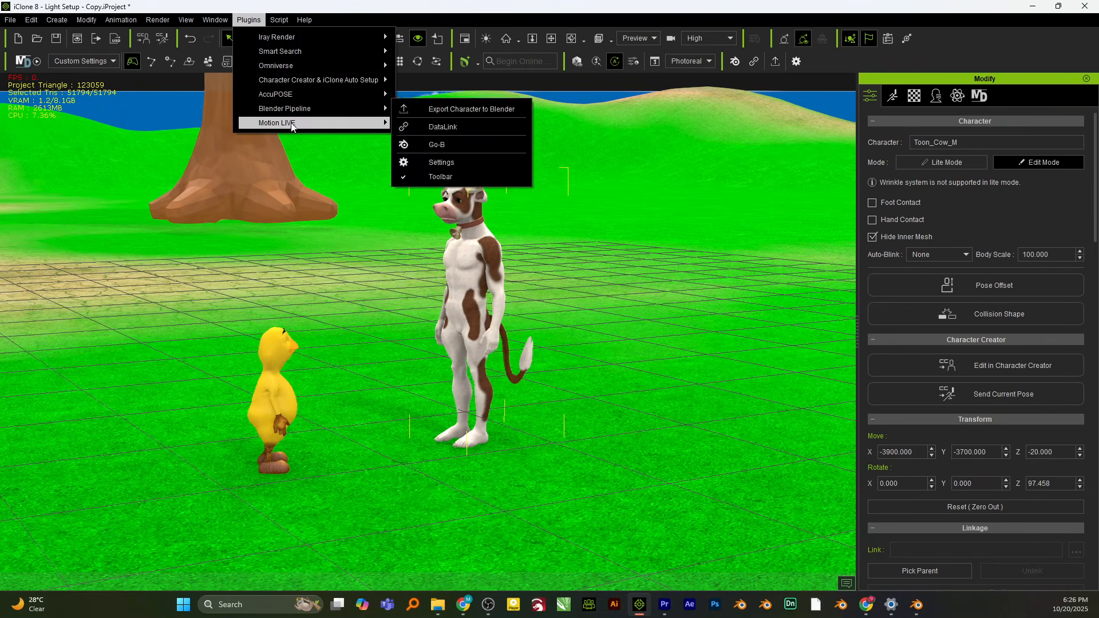
pyautogui.moveTo(372, 127)
pyautogui.moveTo(205, 22)
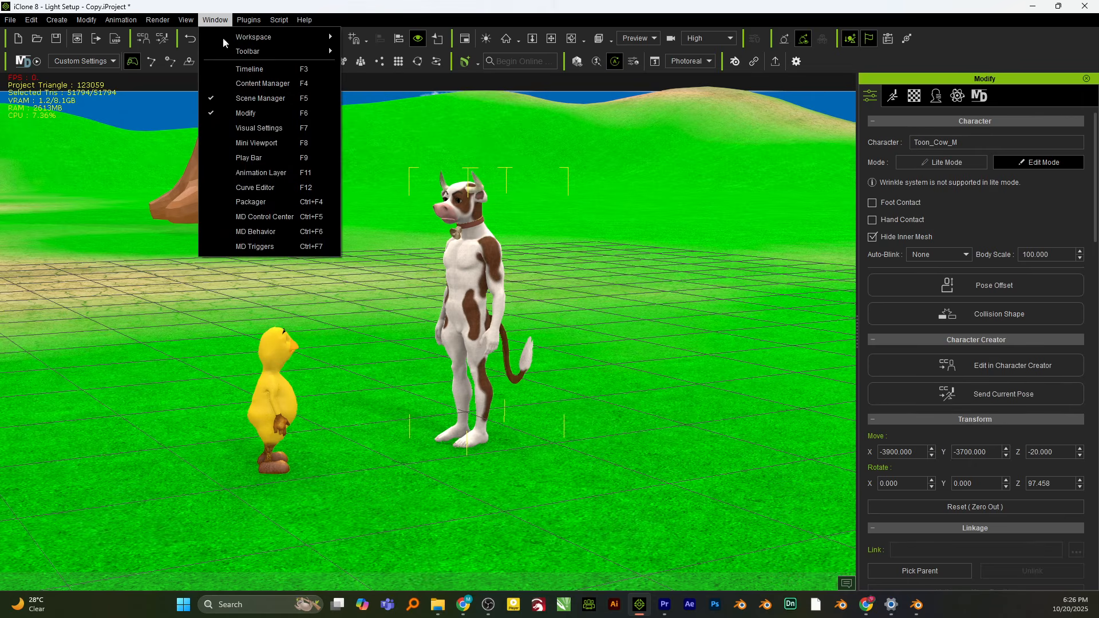
pyautogui.click(284, 220)
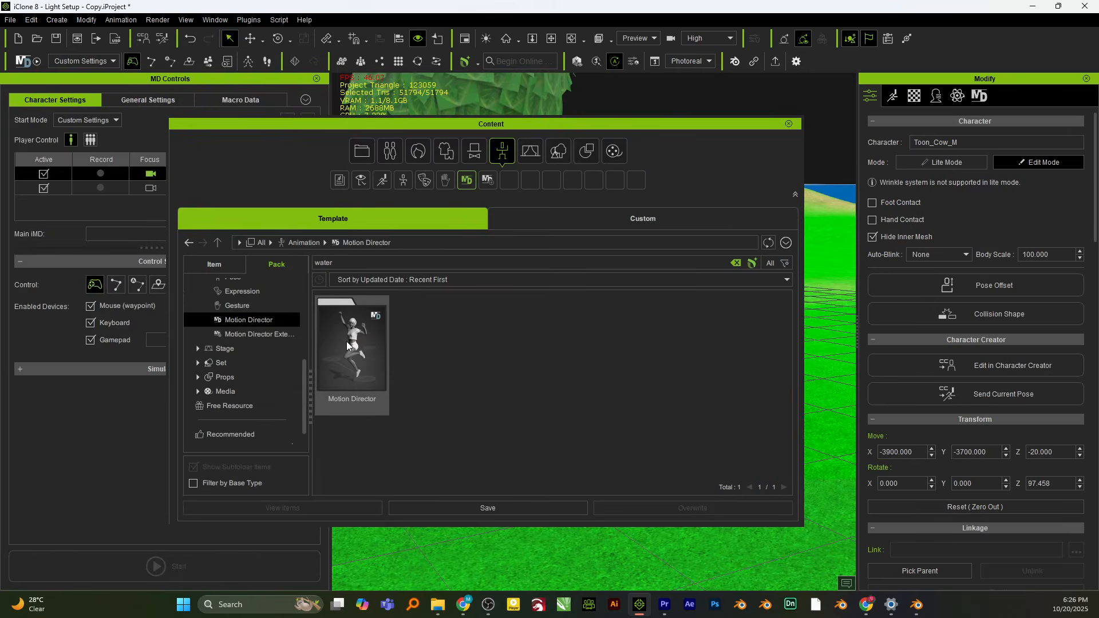
pyautogui.doubleClick(345, 342)
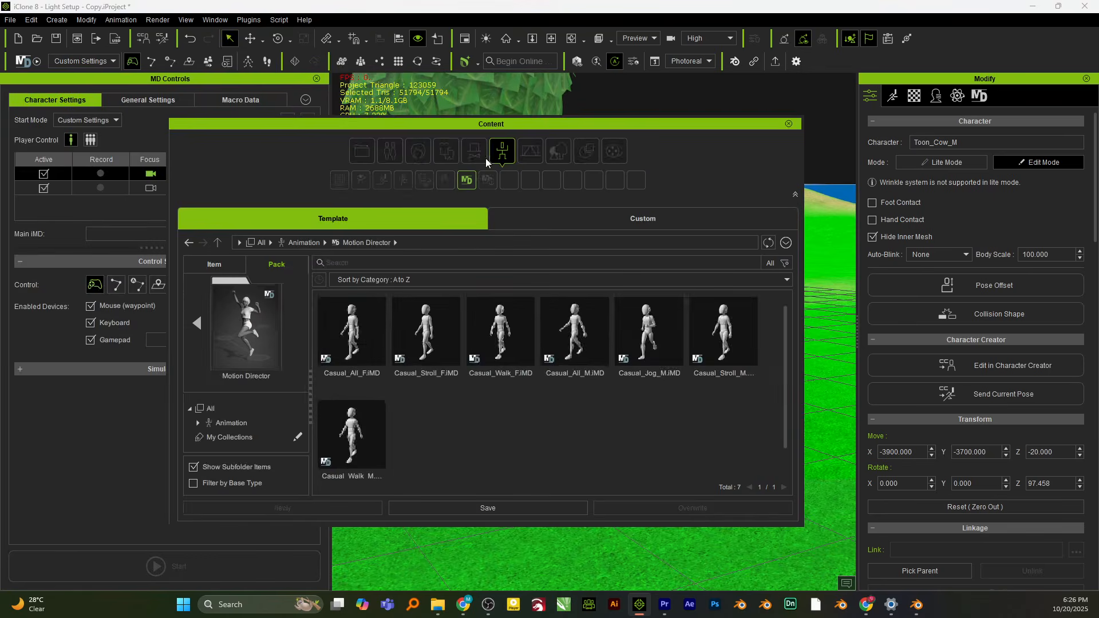
pyautogui.moveTo(477, 125); pyautogui.dragTo(98, 167)
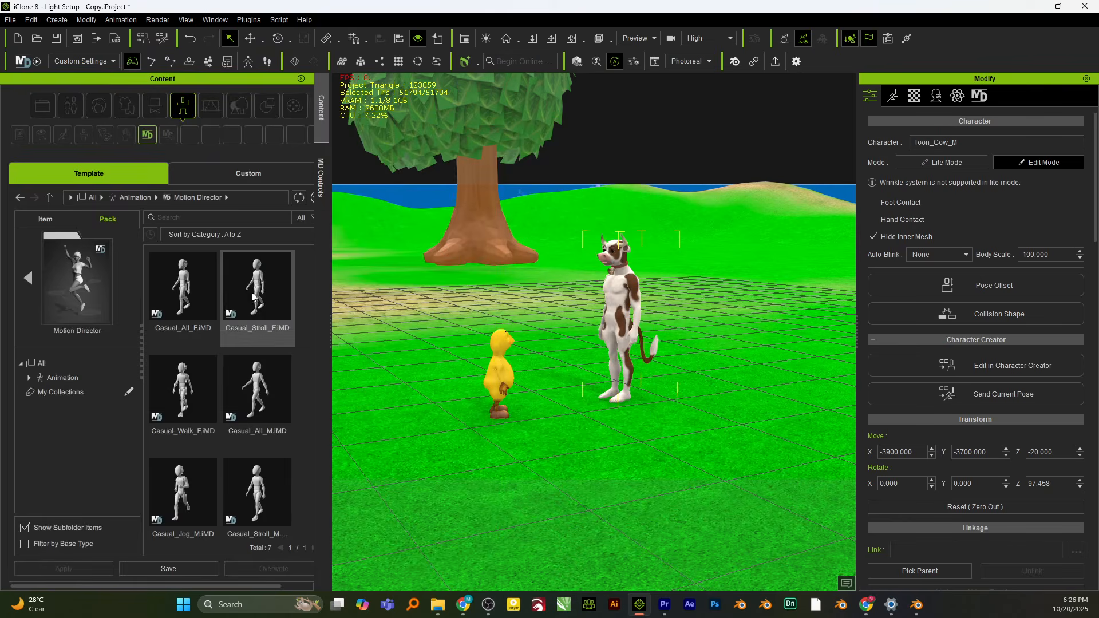
# Assign the Casual_Jog_M motion to the cow, start the Motion Director simulation and steer the cow across the grass
pyautogui.moveTo(182, 486); pyautogui.dragTo(617, 293)
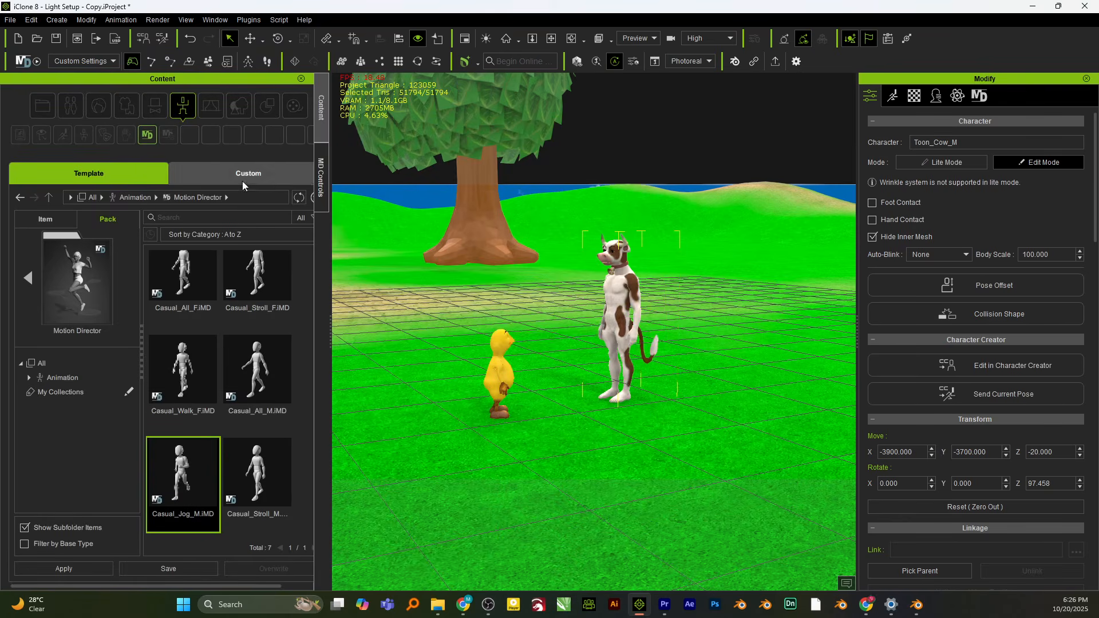
pyautogui.click(147, 574)
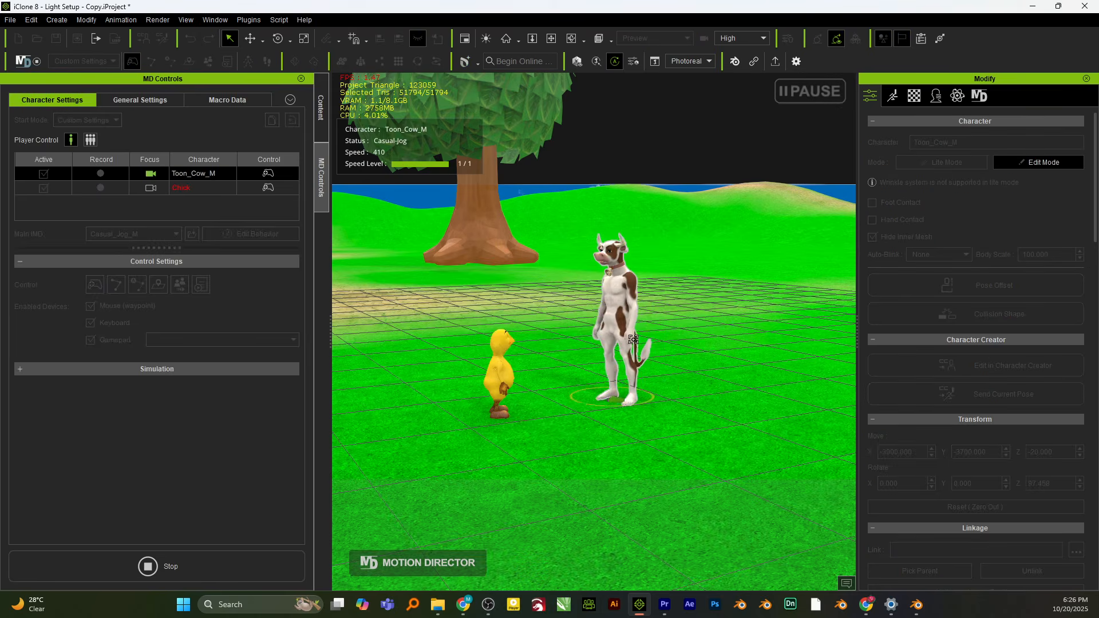
pyautogui.click(668, 297)
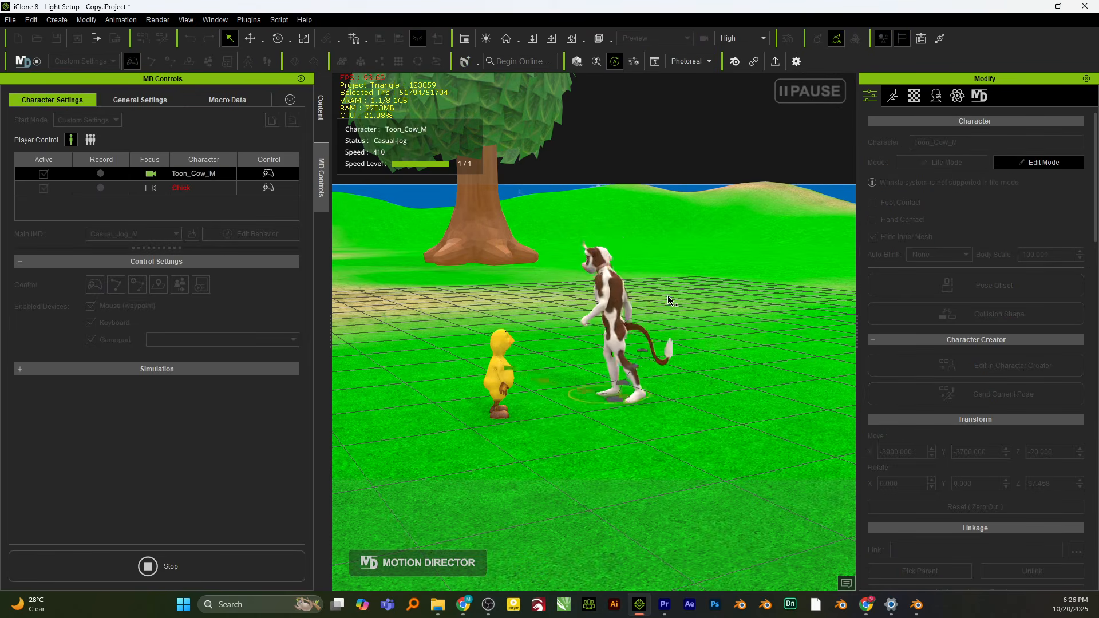
pyautogui.click(644, 455)
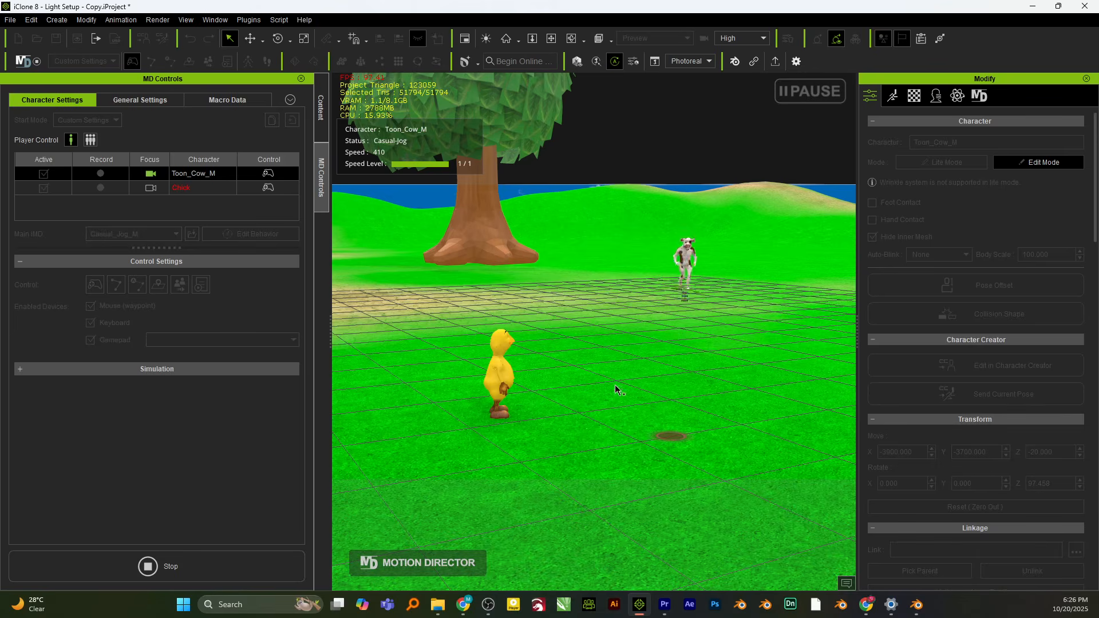
pyautogui.click(757, 369)
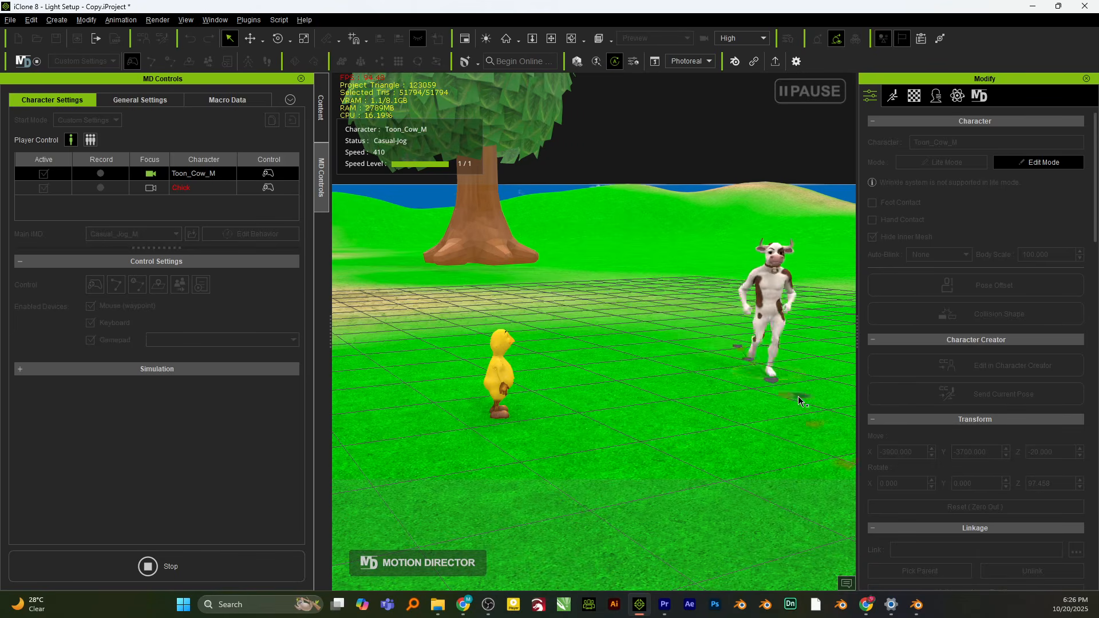
# Send the cow to waypoints on the grass near the chick and move the MD Controls and Content panels out of the viewport
pyautogui.click(718, 475)
pyautogui.click(494, 418)
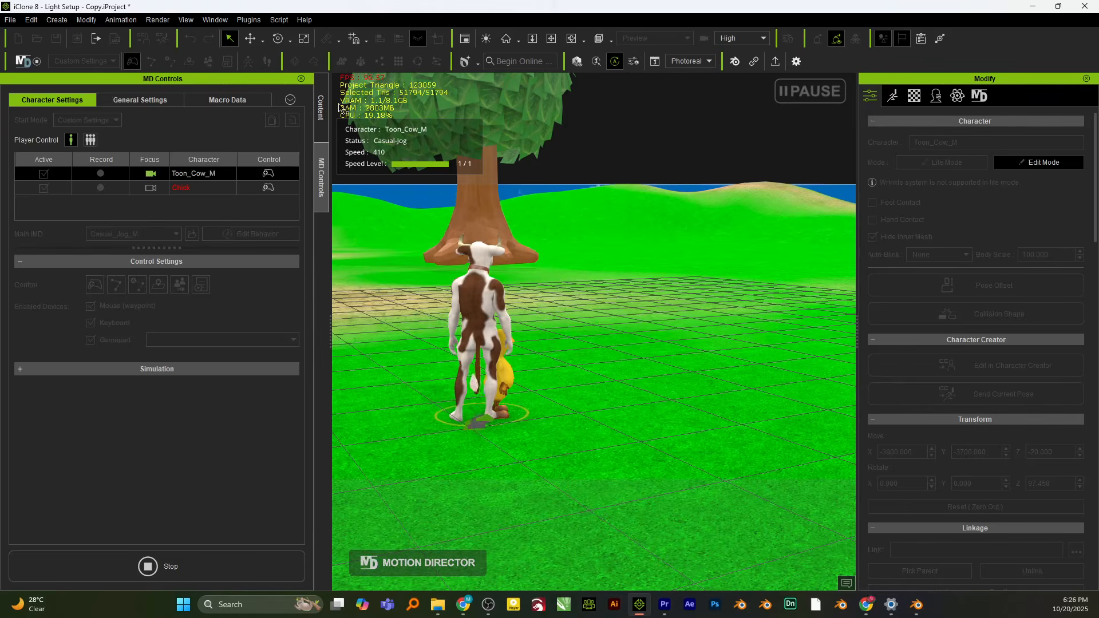
pyautogui.moveTo(236, 76); pyautogui.dragTo(0, 109)
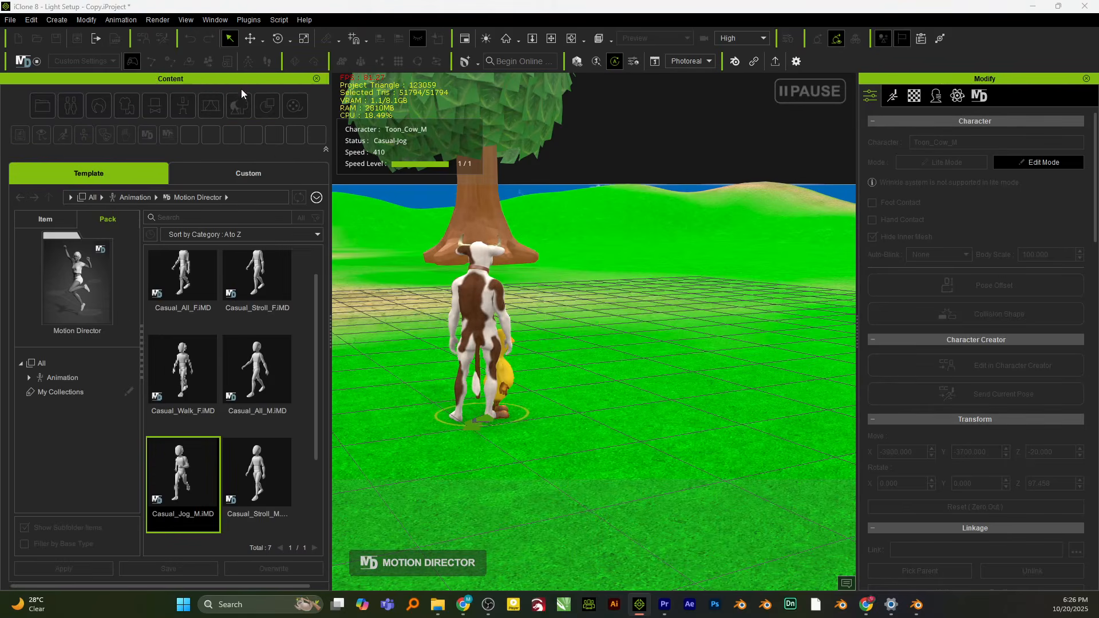
pyautogui.moveTo(238, 79); pyautogui.dragTo(0, 86)
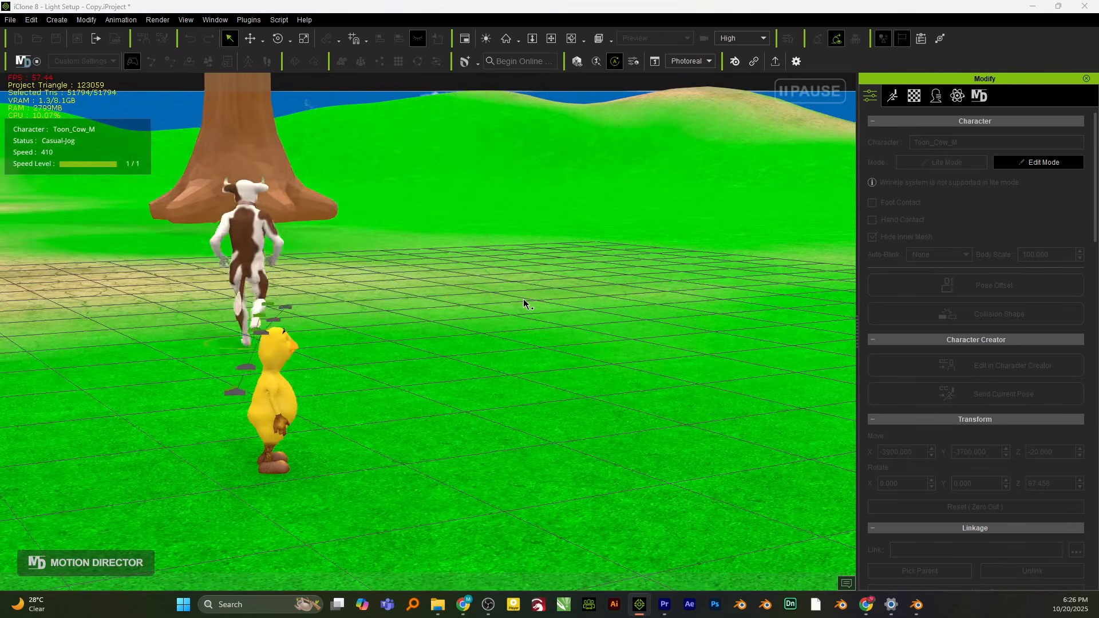
# Steer the jogging cow in all four directions across the grass around the chick
pyautogui.press('d')
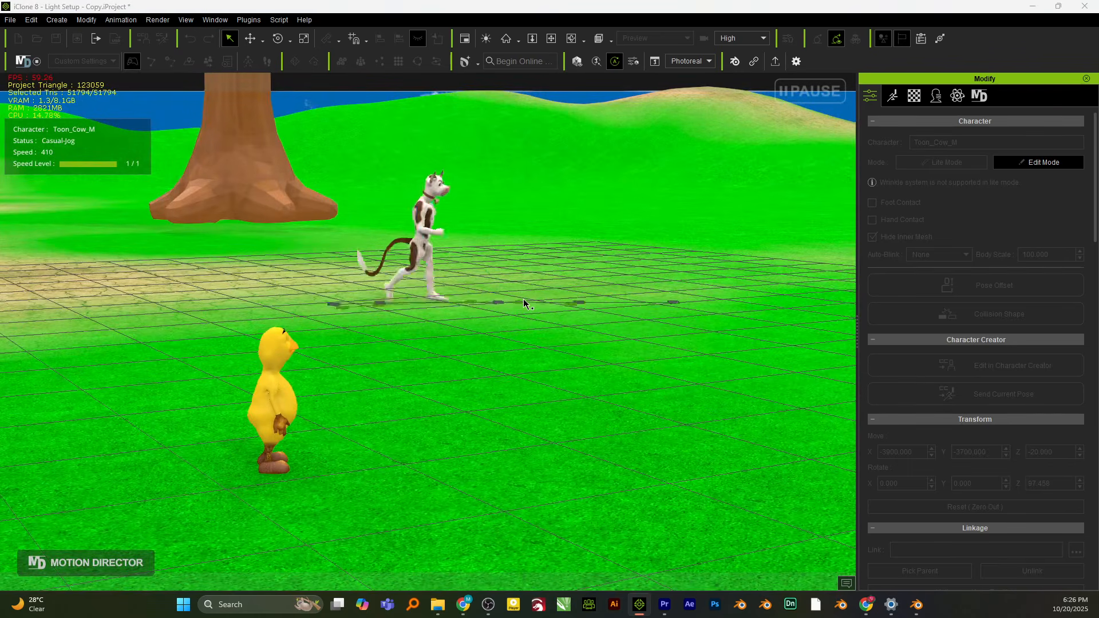
pyautogui.press('a')
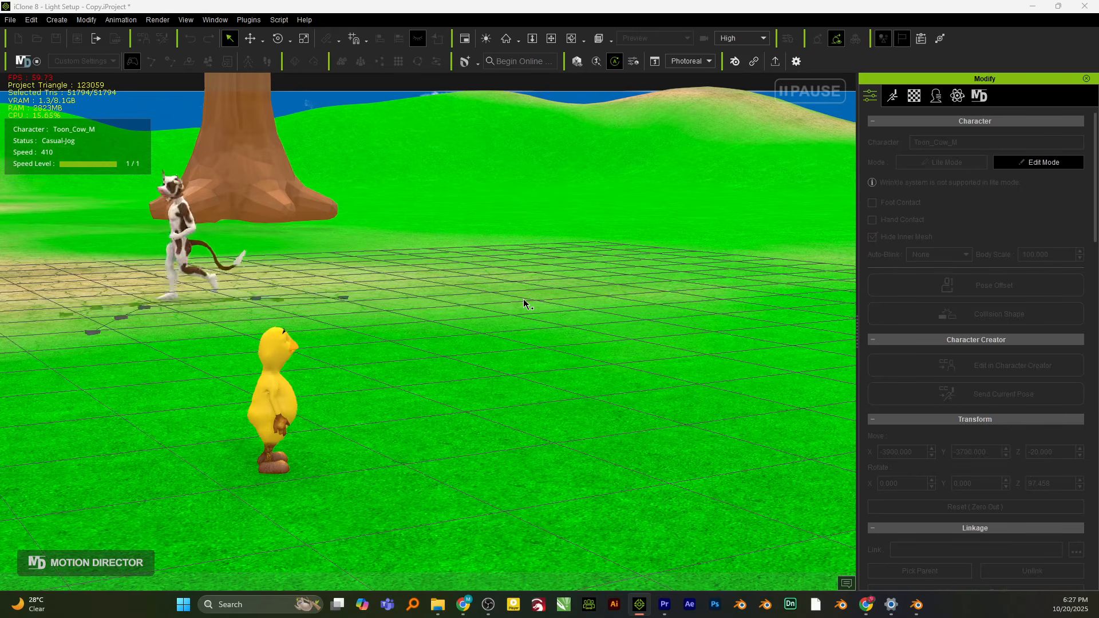
pyautogui.press('d')
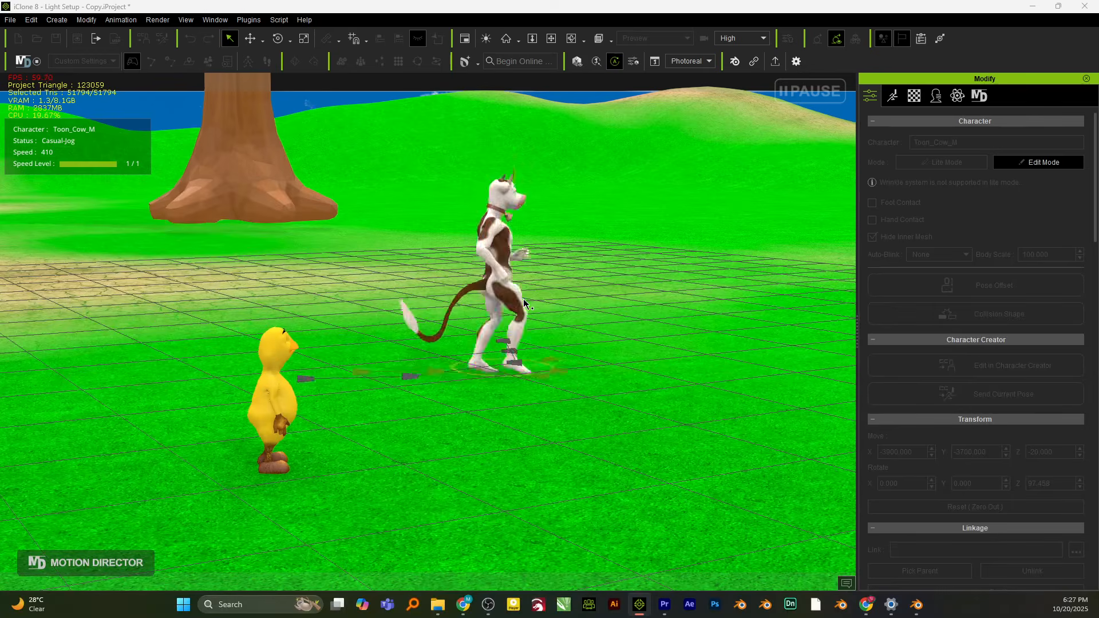
pyautogui.press('w')
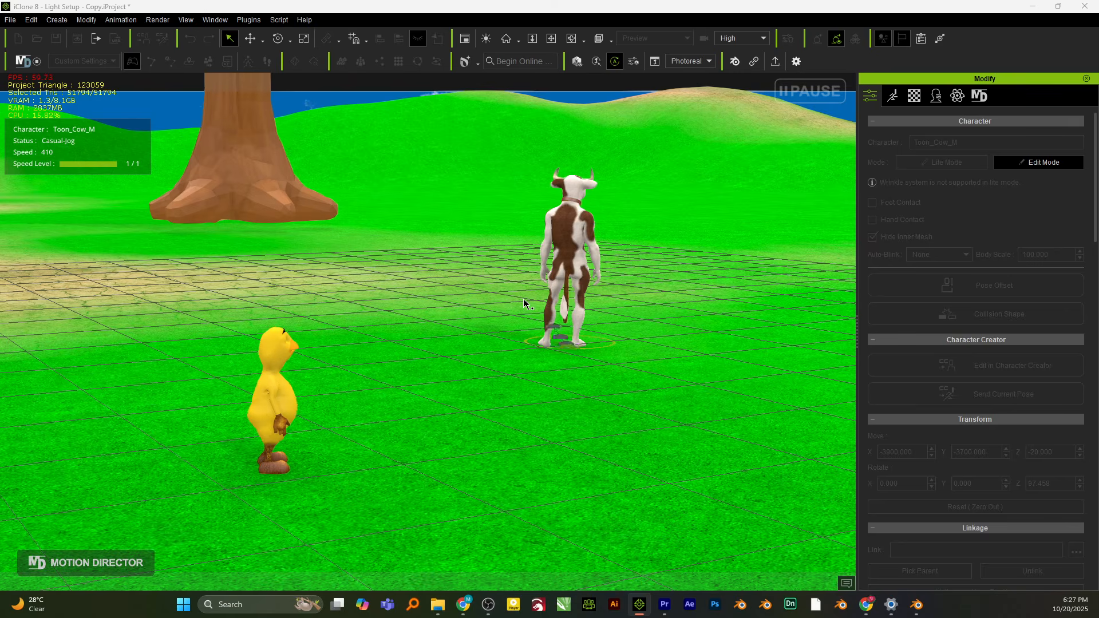
pyautogui.press('w')
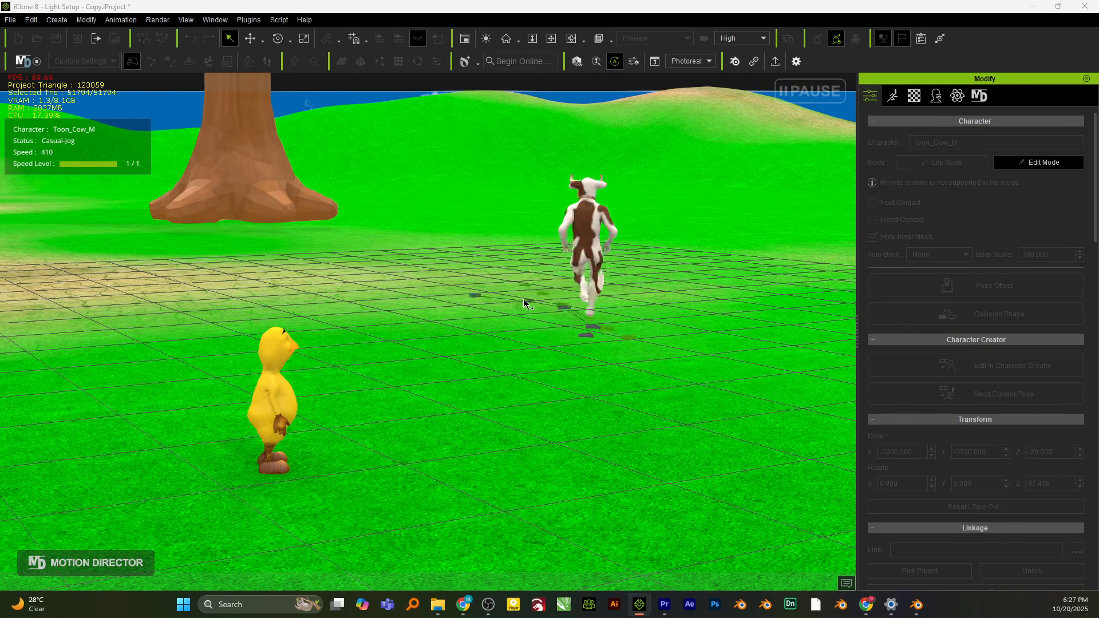
pyautogui.press('a')
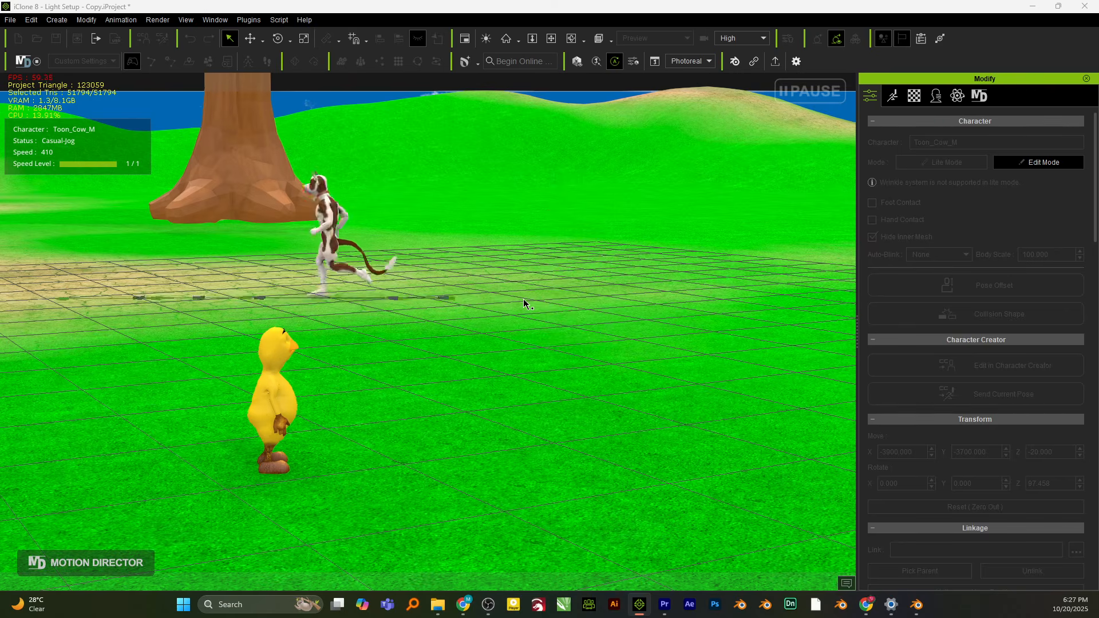
pyautogui.press('s')
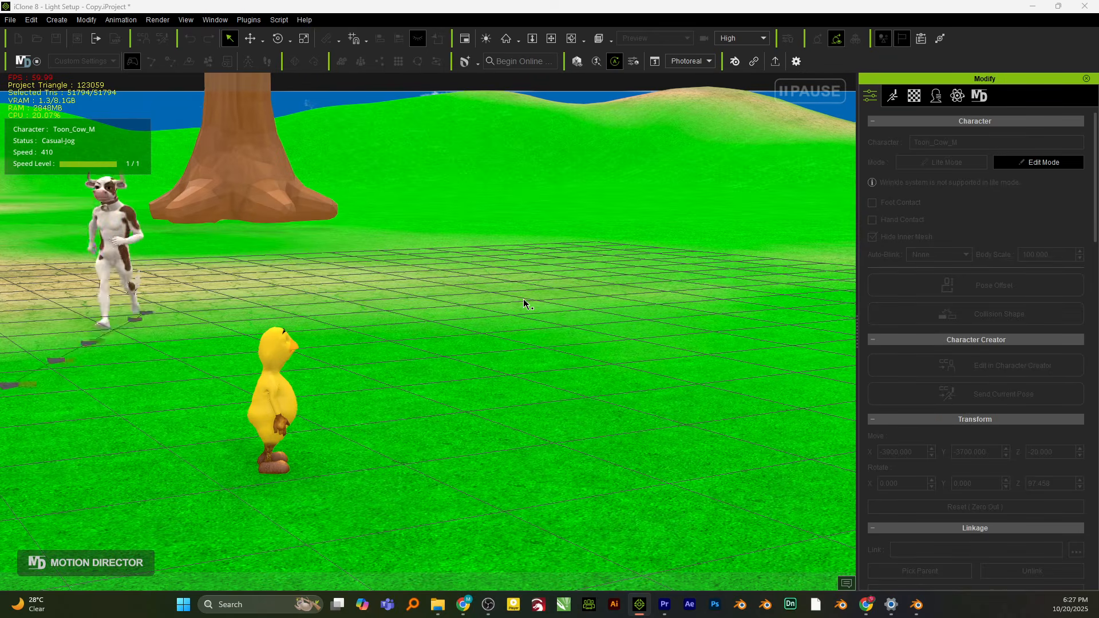
pyautogui.press('d')
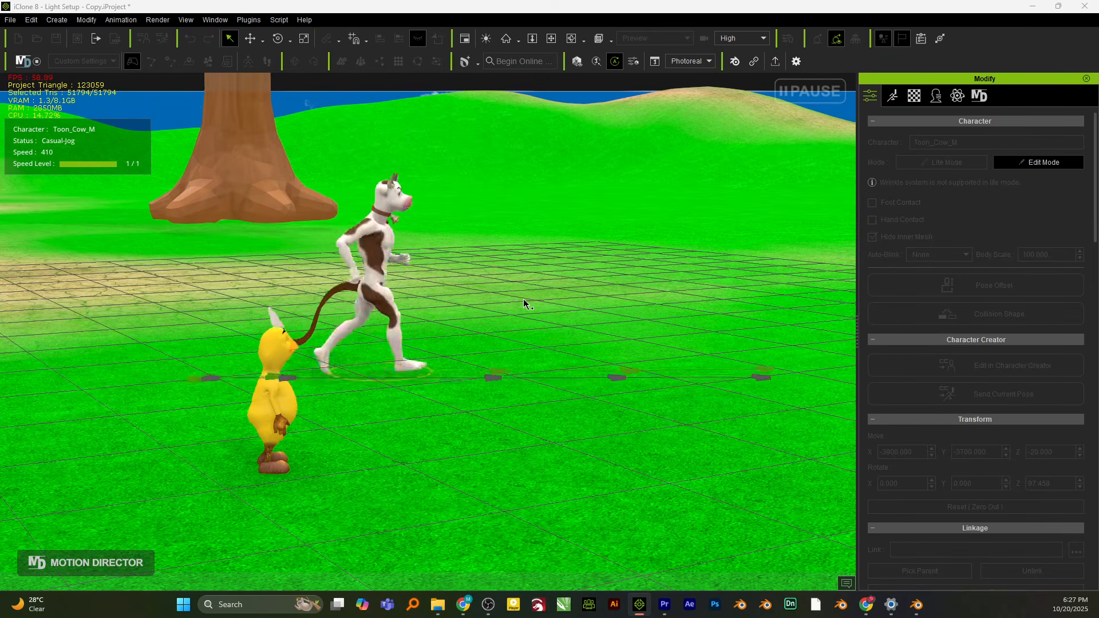
pyautogui.press('a')
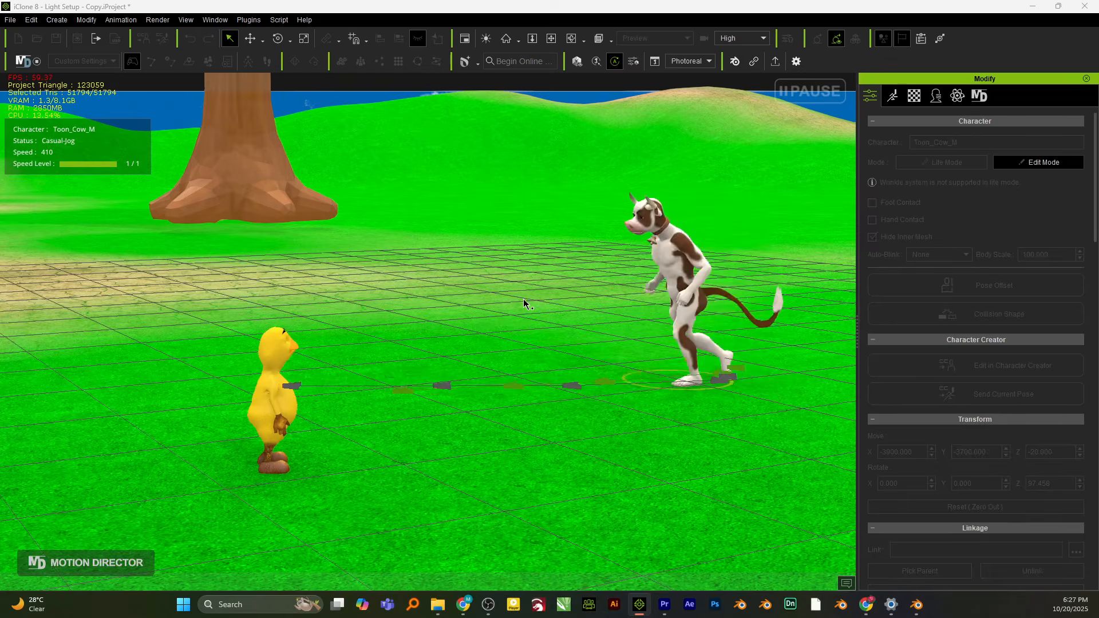
pyautogui.press('w')
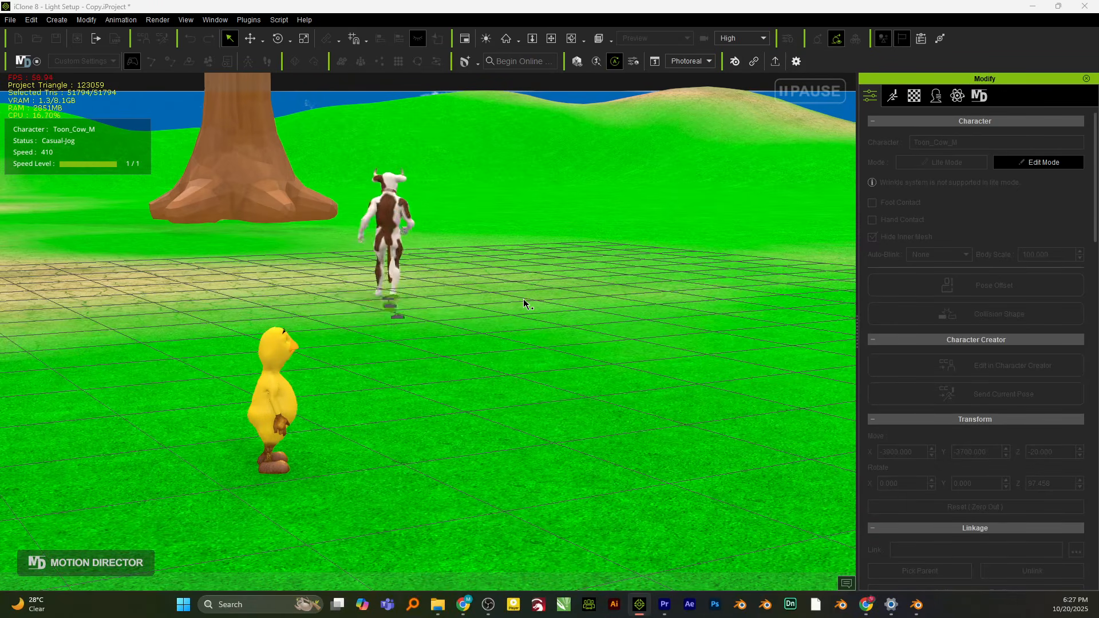
pyautogui.press('s')
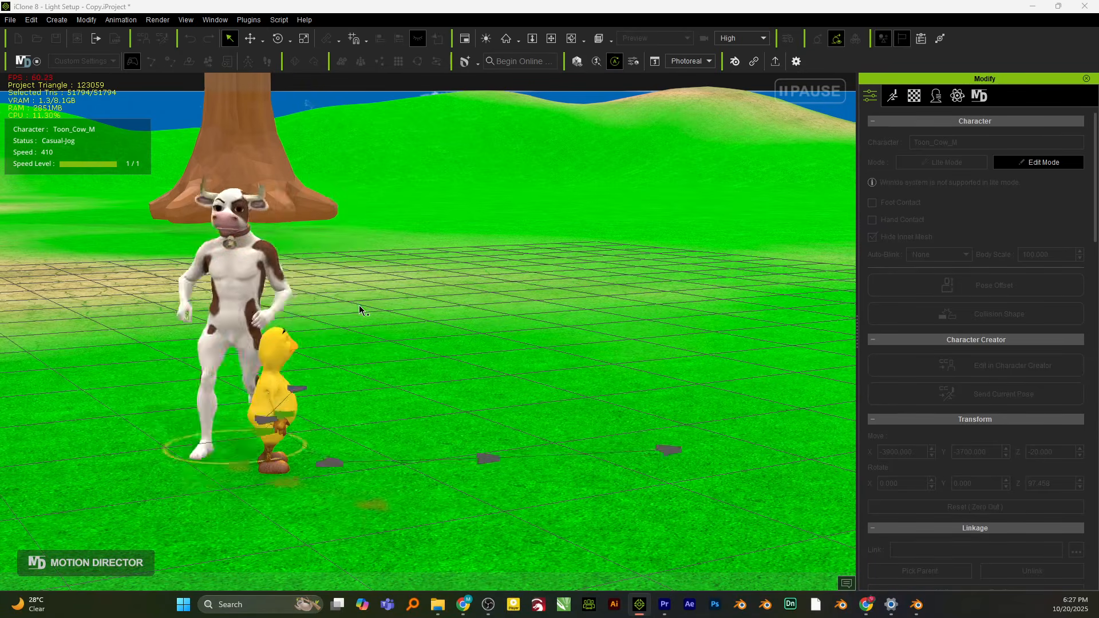
pyautogui.press('d')
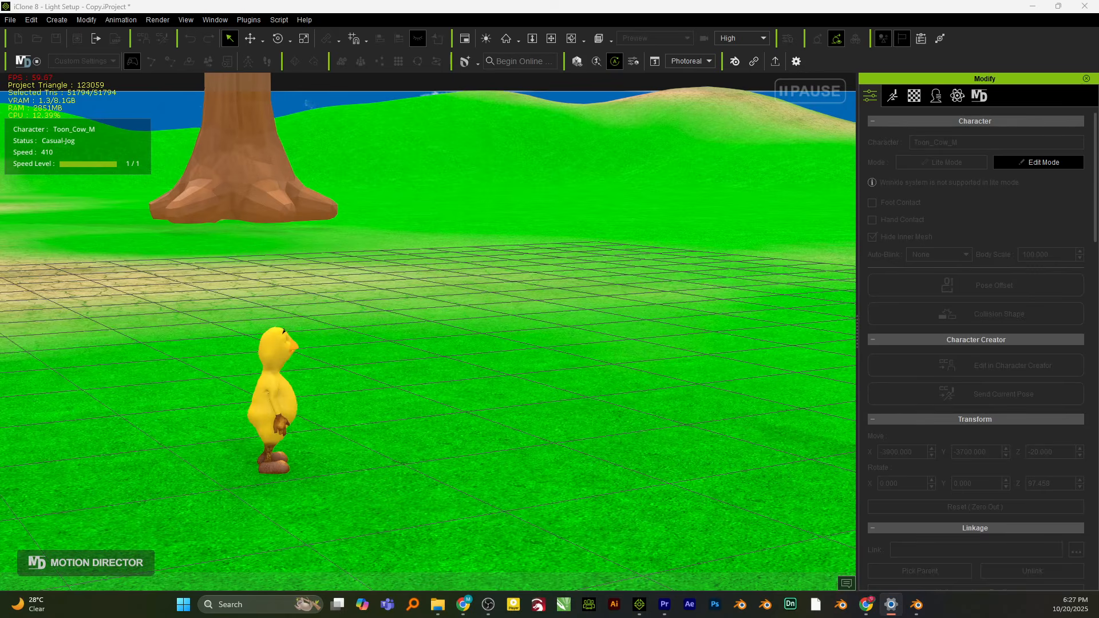
# Bring the Content library and MD Controls back over the viewport and stop the Motion Director simulation
pyautogui.moveTo(0, 179); pyautogui.dragTo(479, 98)
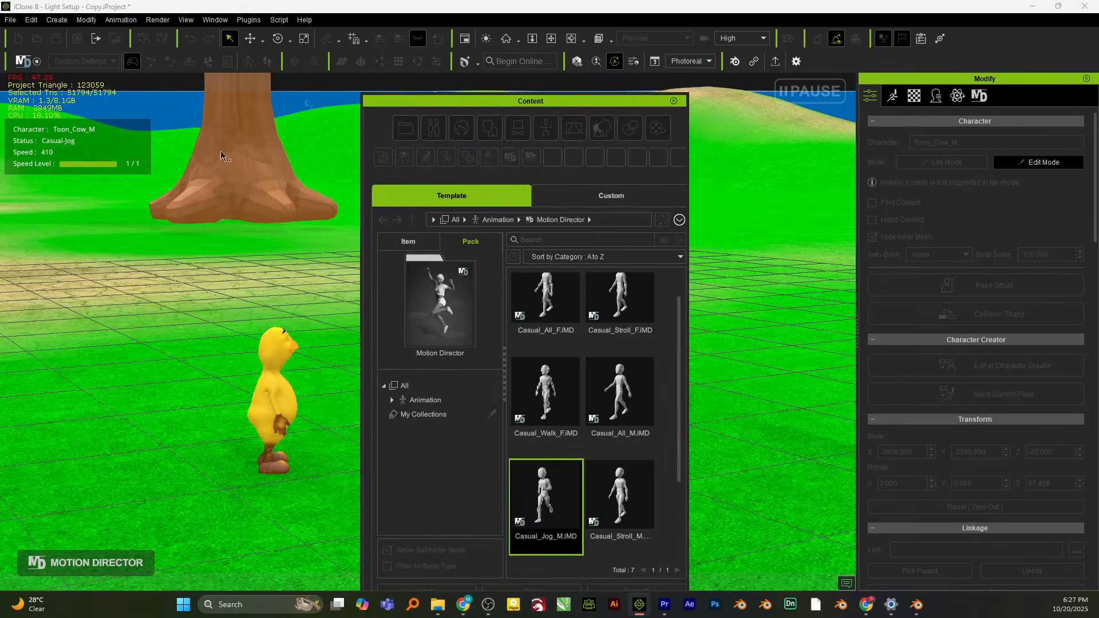
pyautogui.moveTo(0, 171); pyautogui.dragTo(135, 126)
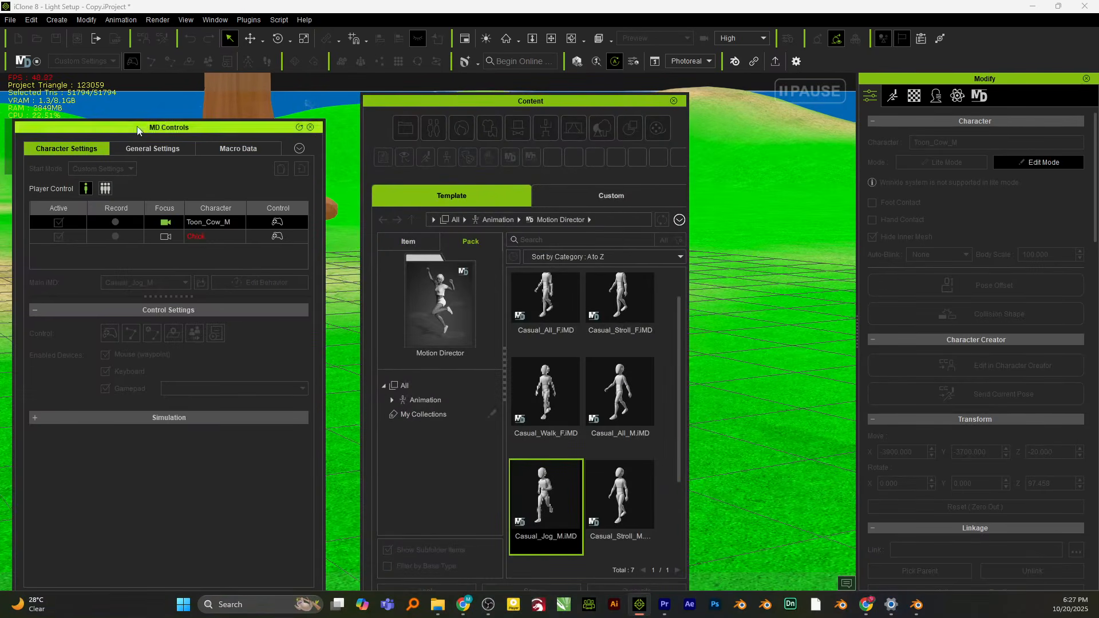
pyautogui.moveTo(451, 105); pyautogui.dragTo(591, 117)
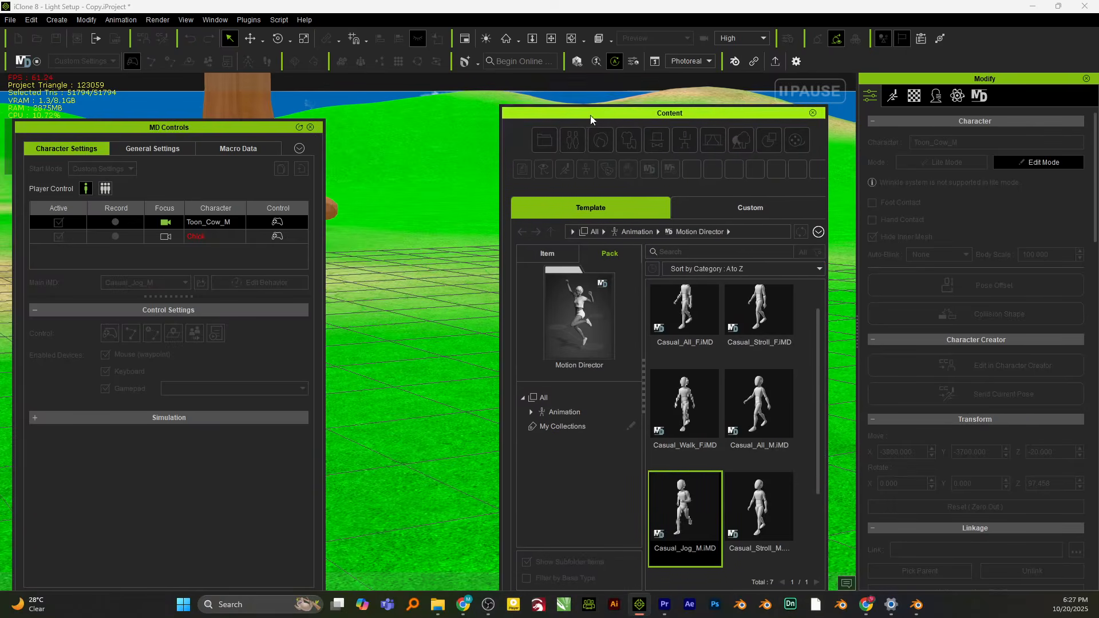
pyautogui.moveTo(256, 131); pyautogui.dragTo(253, 121)
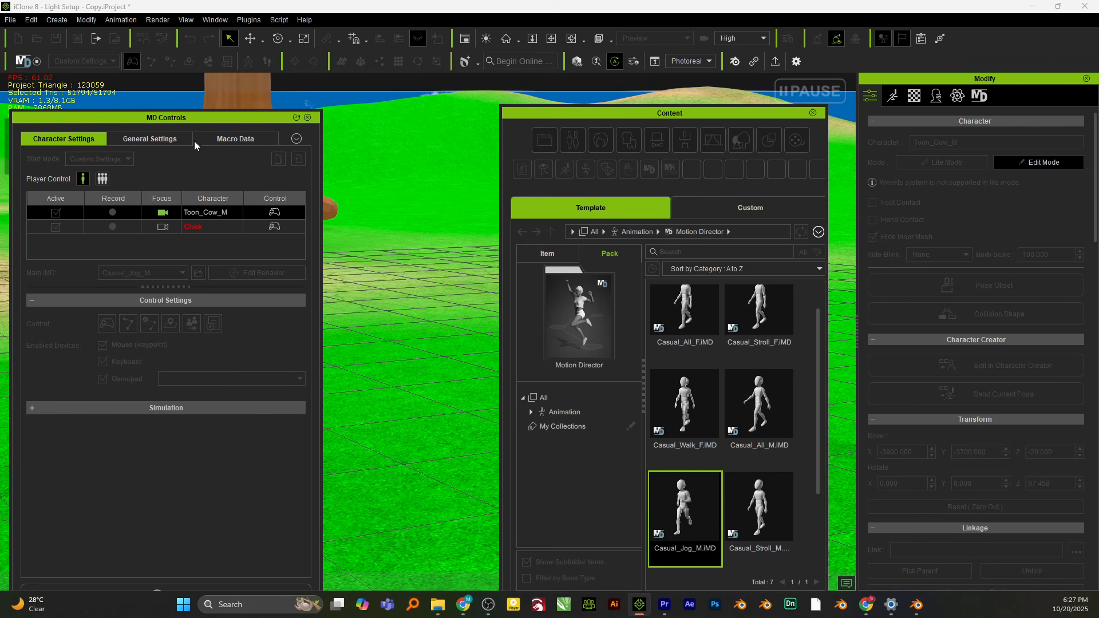
pyautogui.moveTo(191, 120); pyautogui.dragTo(0, 120)
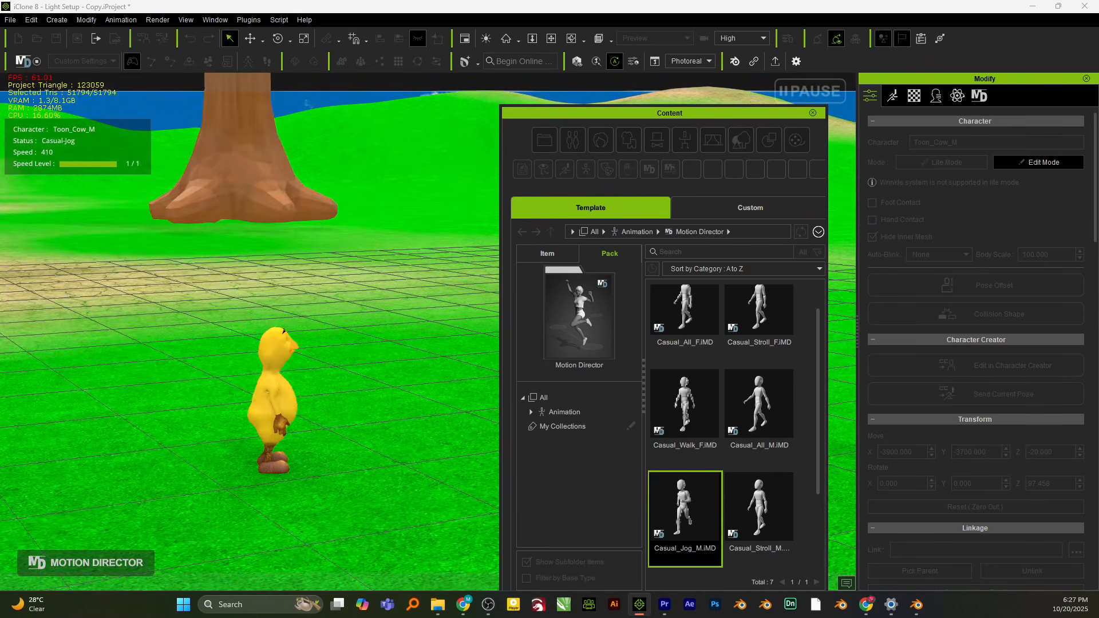
pyautogui.moveTo(0, 120); pyautogui.dragTo(167, 45)
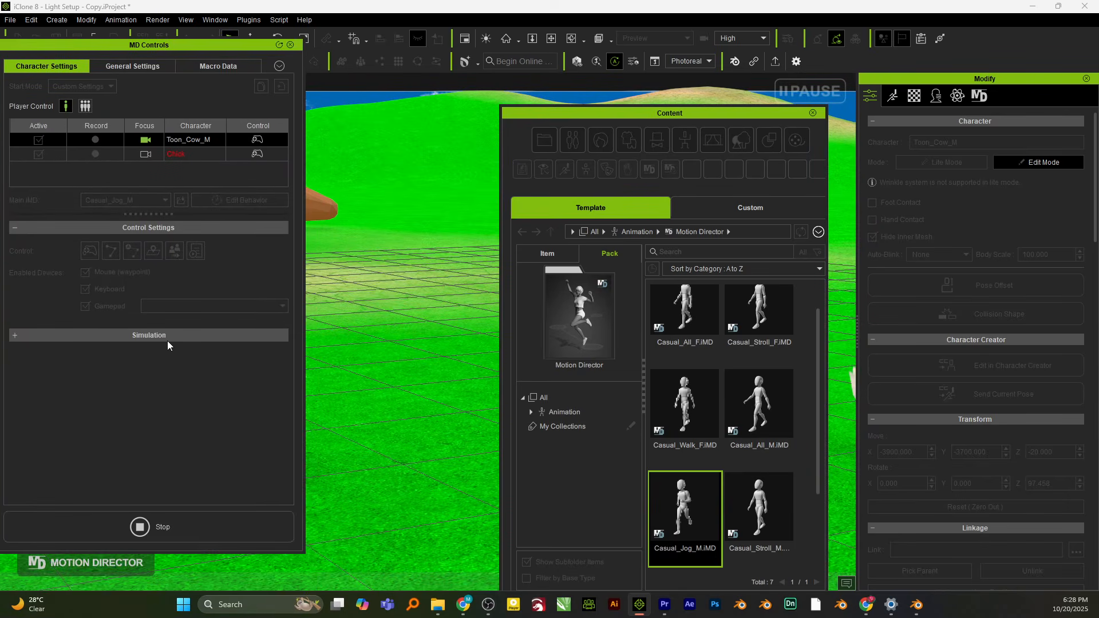
pyautogui.click(179, 527)
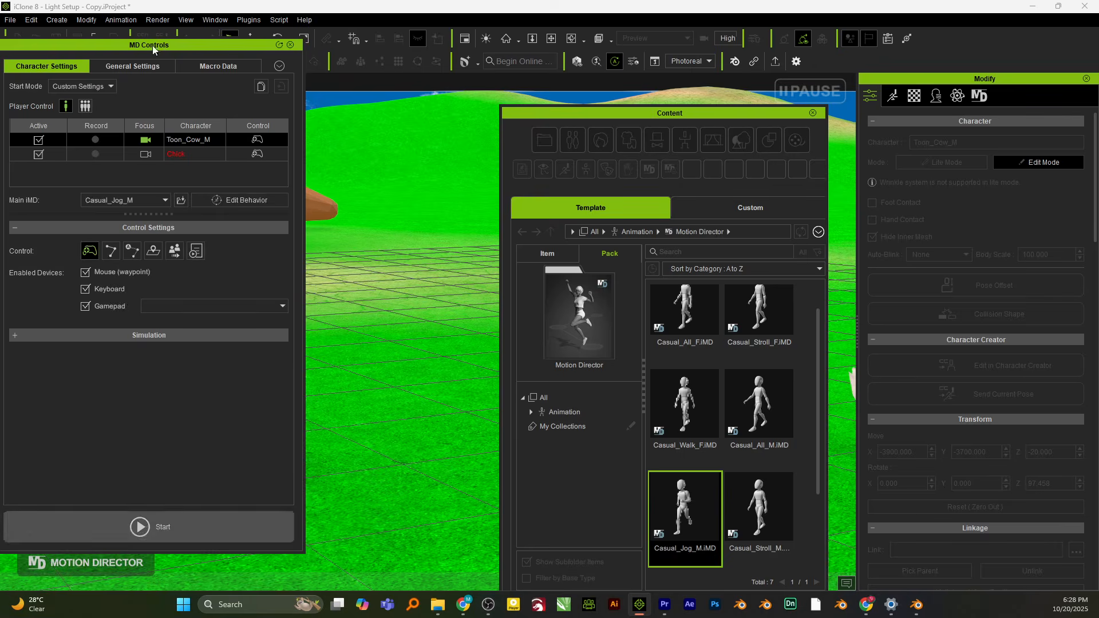
# Assign the Casual_Jog_M motion to the chick and start the simulation with both characters under player control
pyautogui.moveTo(159, 47); pyautogui.dragTo(191, 71)
pyautogui.click(277, 367)
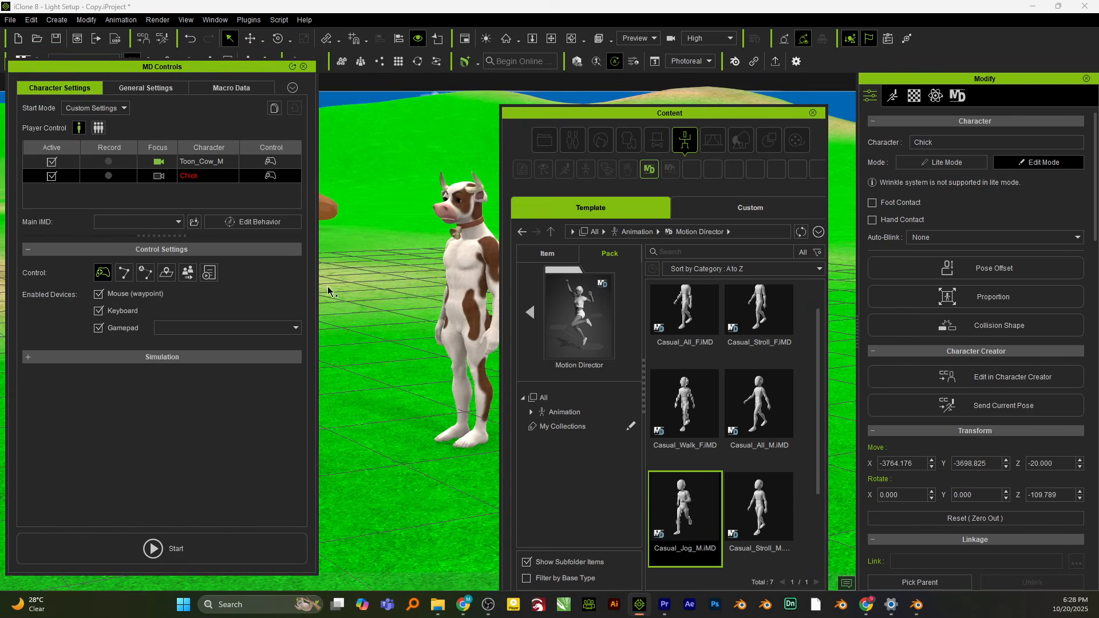
pyautogui.moveTo(212, 70); pyautogui.dragTo(0, 71)
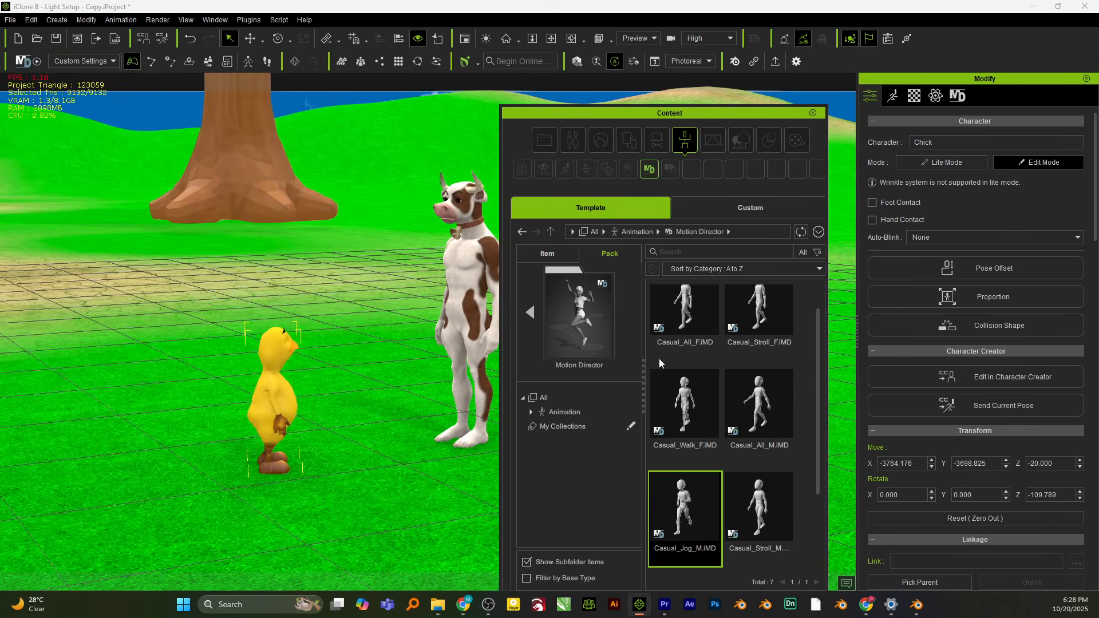
pyautogui.moveTo(688, 499); pyautogui.dragTo(273, 407)
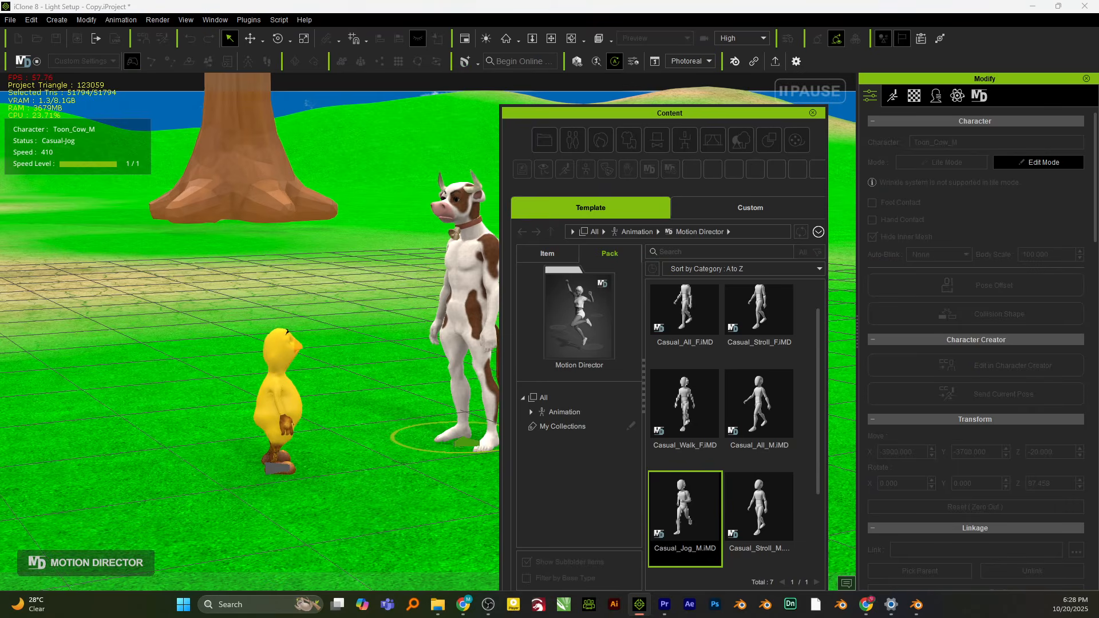
pyautogui.press('Escape')
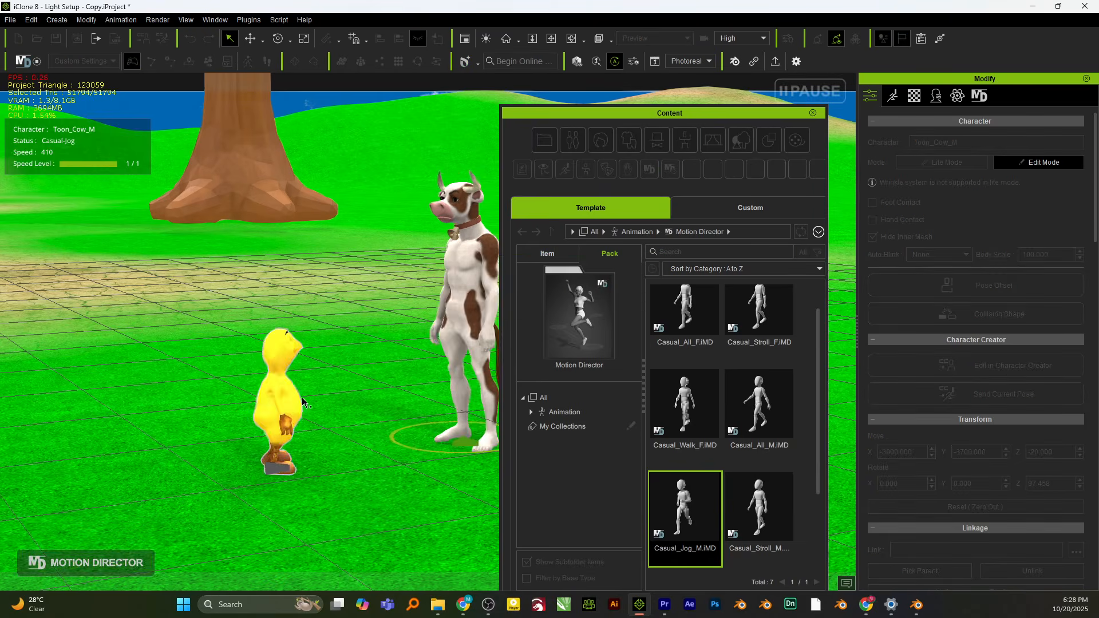
# Steer the cow and chick together across the grass and clear the MD Controls and Content panels from the viewport
pyautogui.press('w')
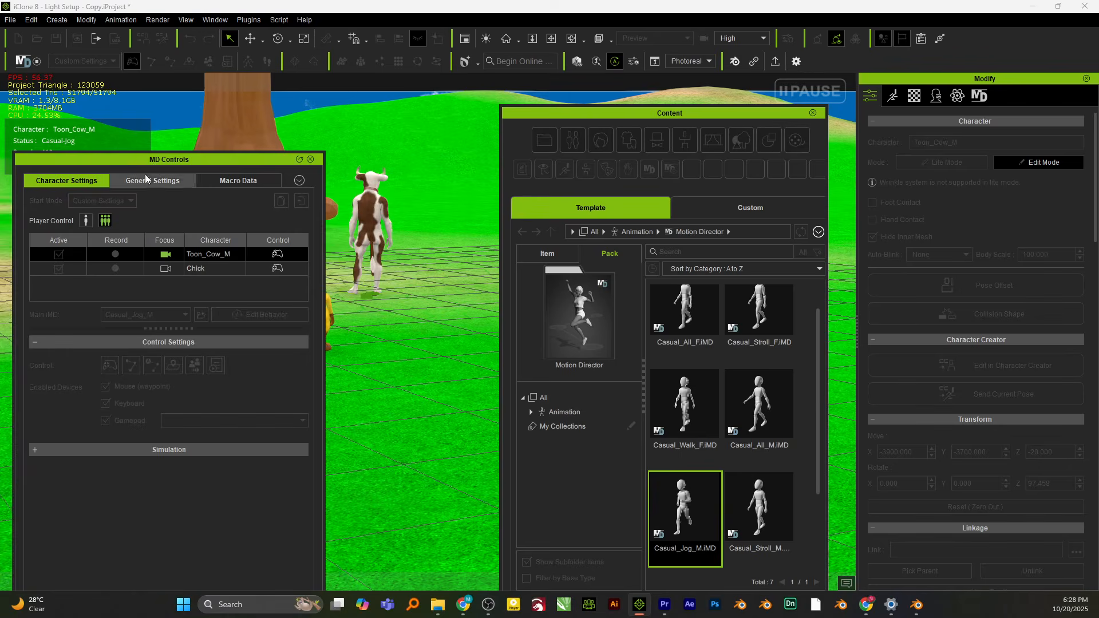
pyautogui.moveTo(153, 159); pyautogui.dragTo(0, 161)
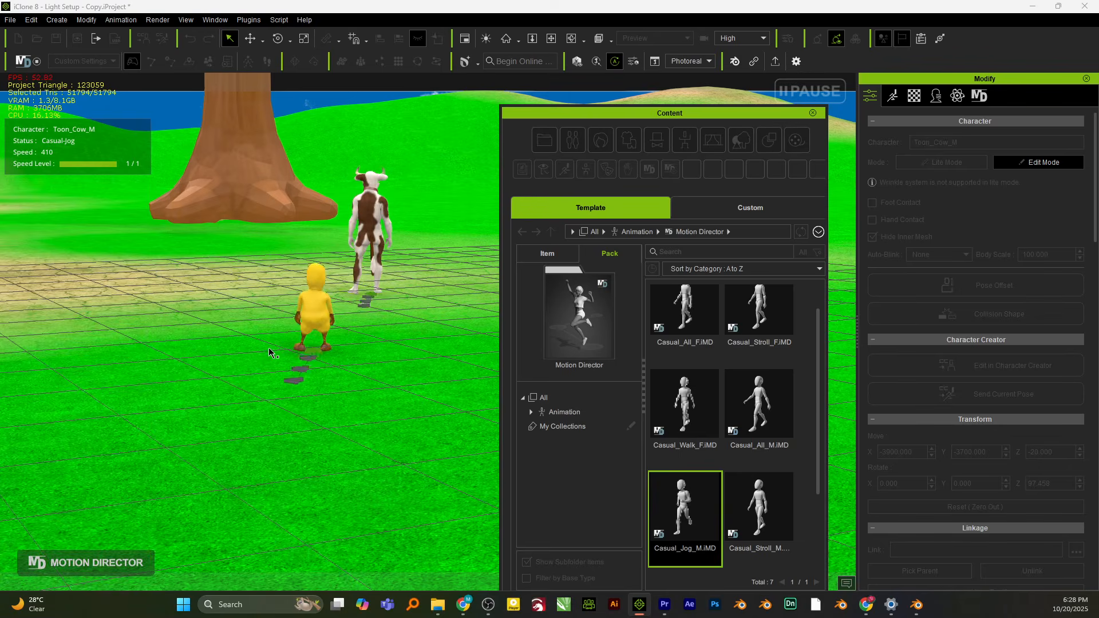
pyautogui.press('s')
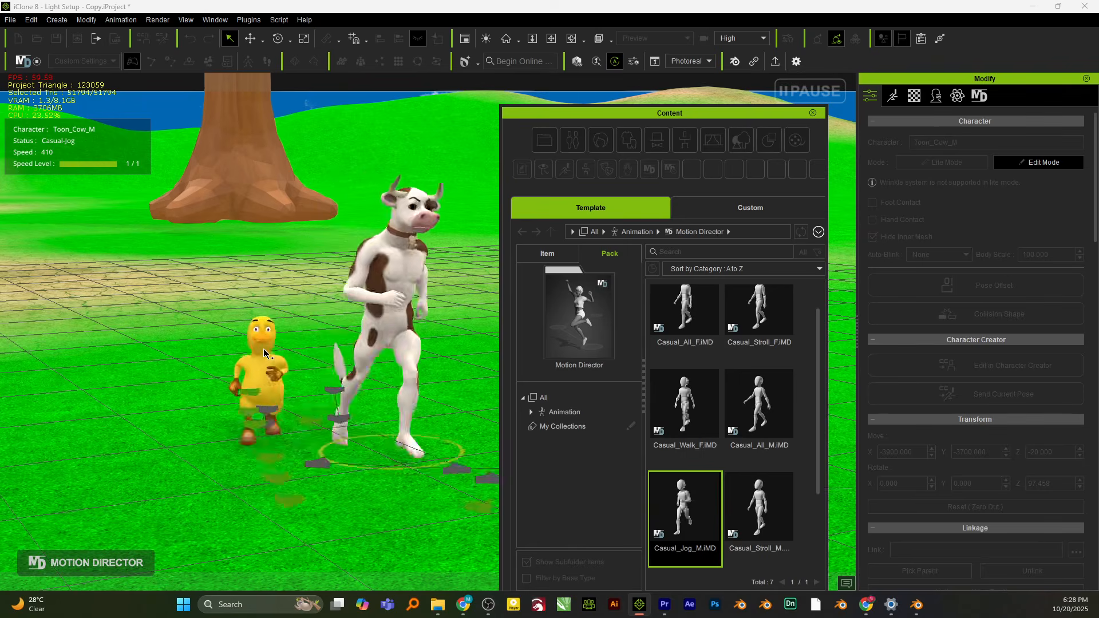
pyautogui.press('d')
pyautogui.press('a')
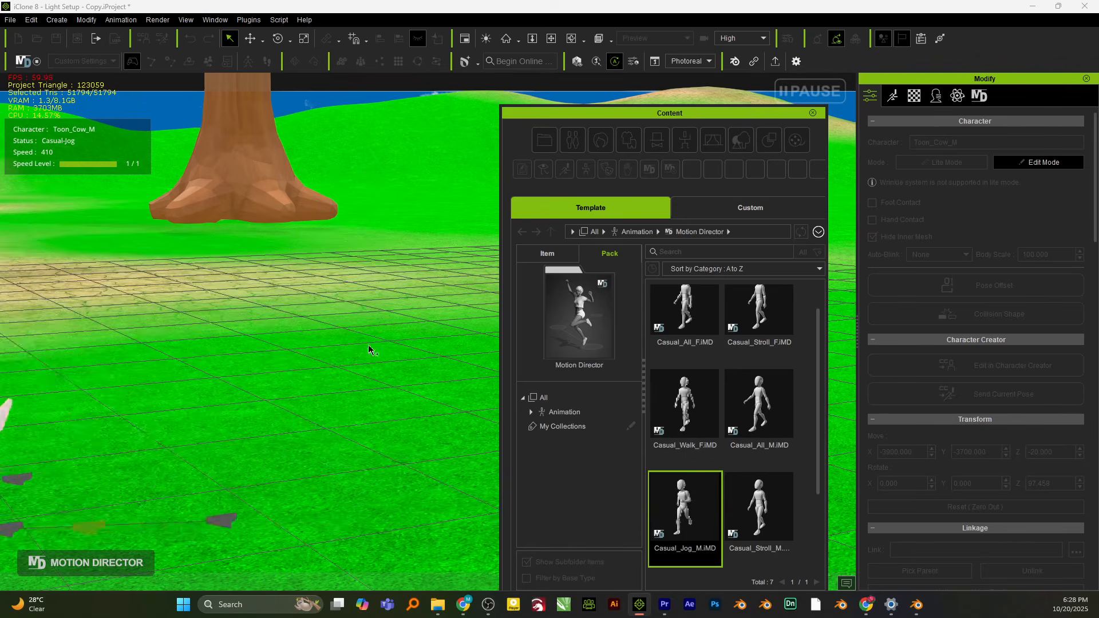
pyautogui.moveTo(710, 116); pyautogui.dragTo(0, 218)
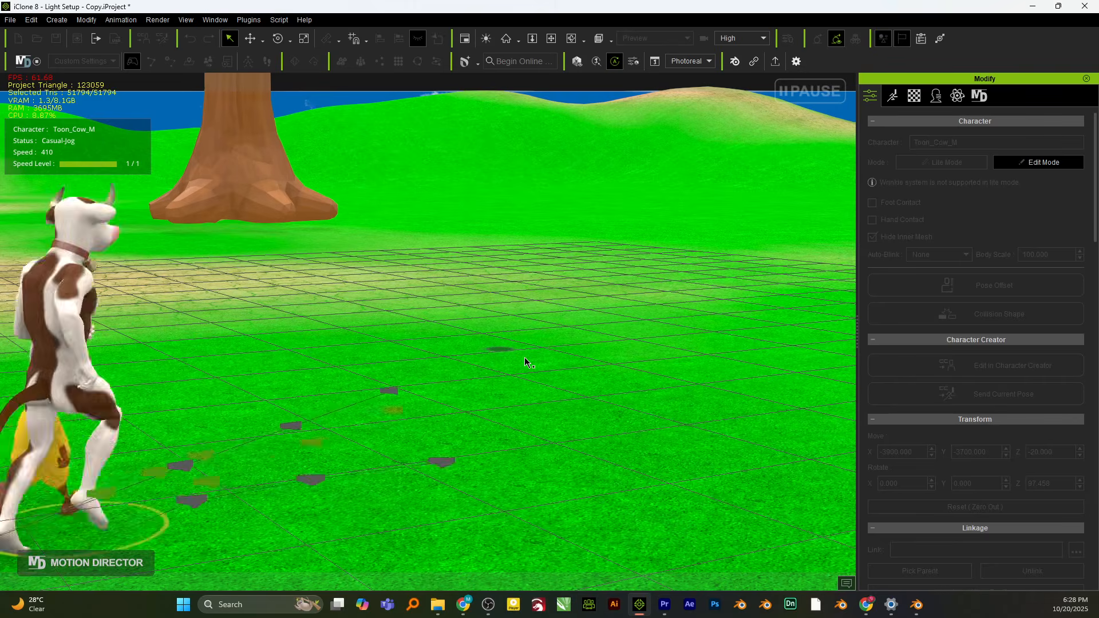
# Trigger the Jump motion for both characters and jog them back and forth across the grass
pyautogui.press('w')
pyautogui.press('space')
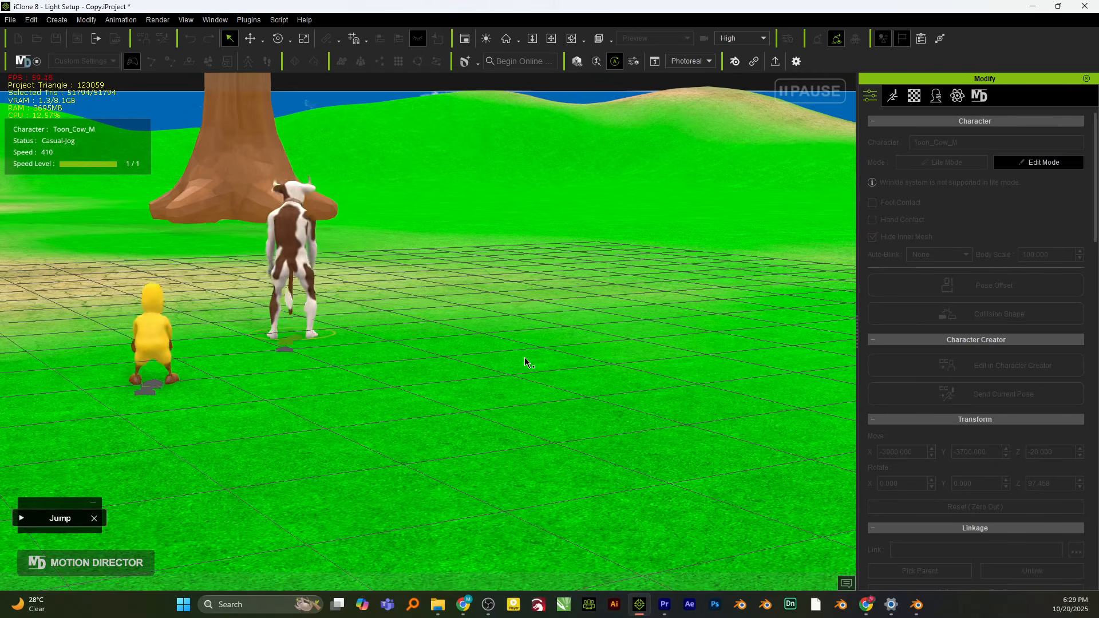
pyautogui.press('a')
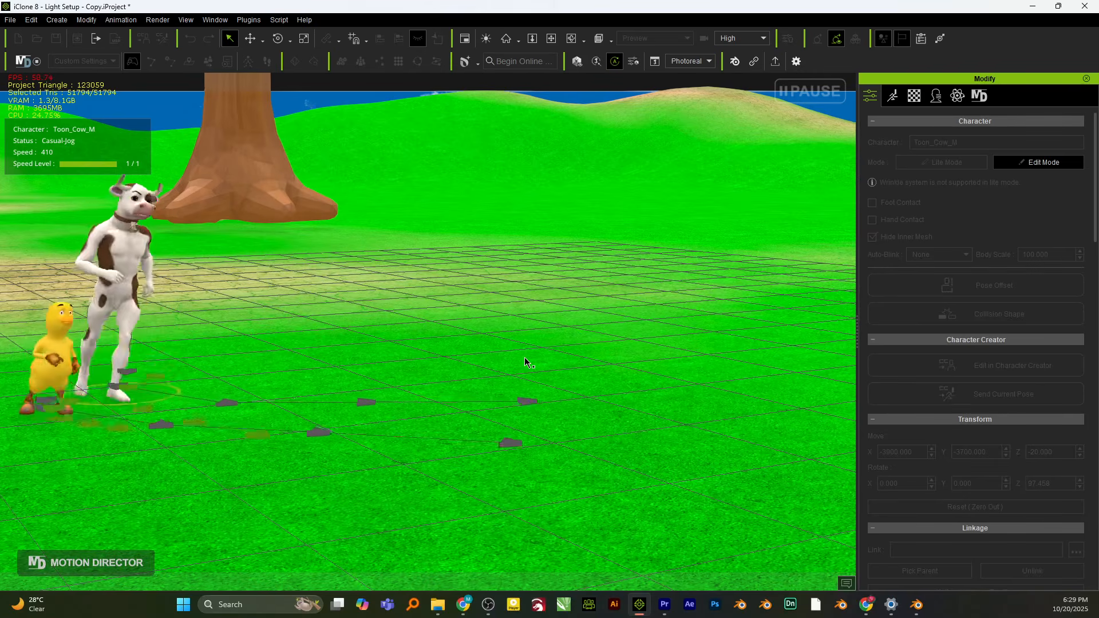
pyautogui.press('d')
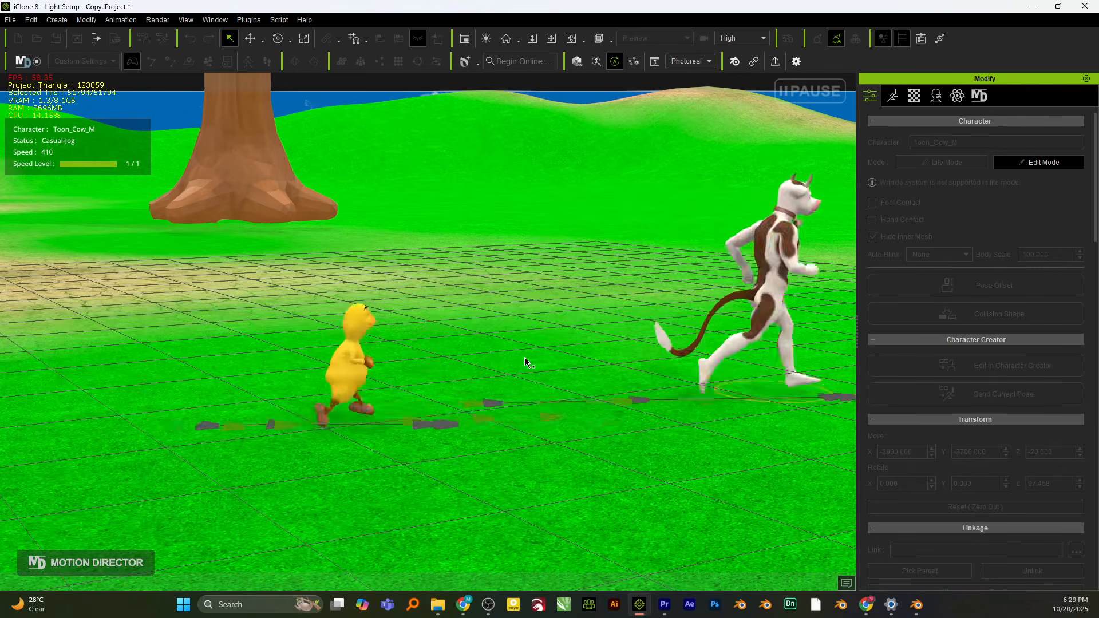
pyautogui.press('a')
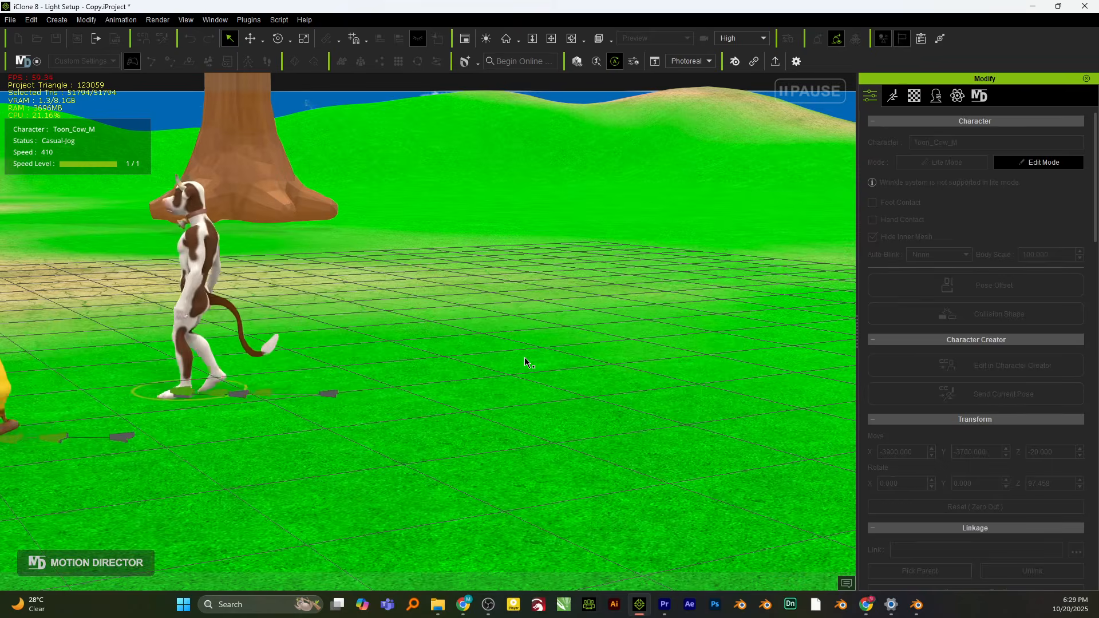
# Jog the cow and chick back across the grass and switch to the unsaved Blender scene with the four-legged cow
pyautogui.press('d')
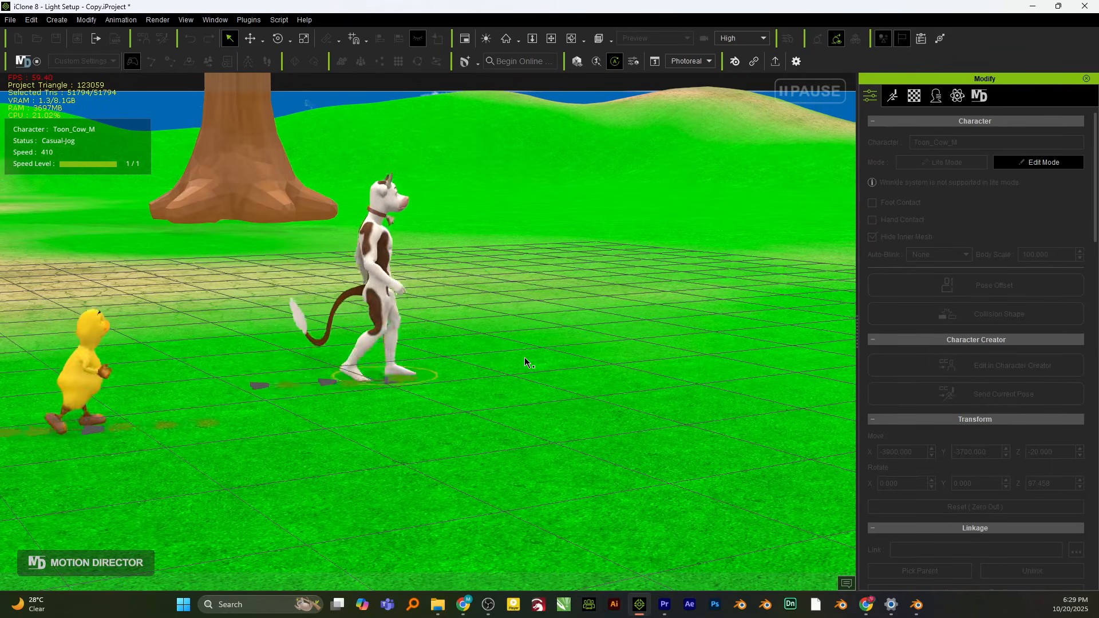
pyautogui.moveTo(917, 605)
pyautogui.click(897, 567)
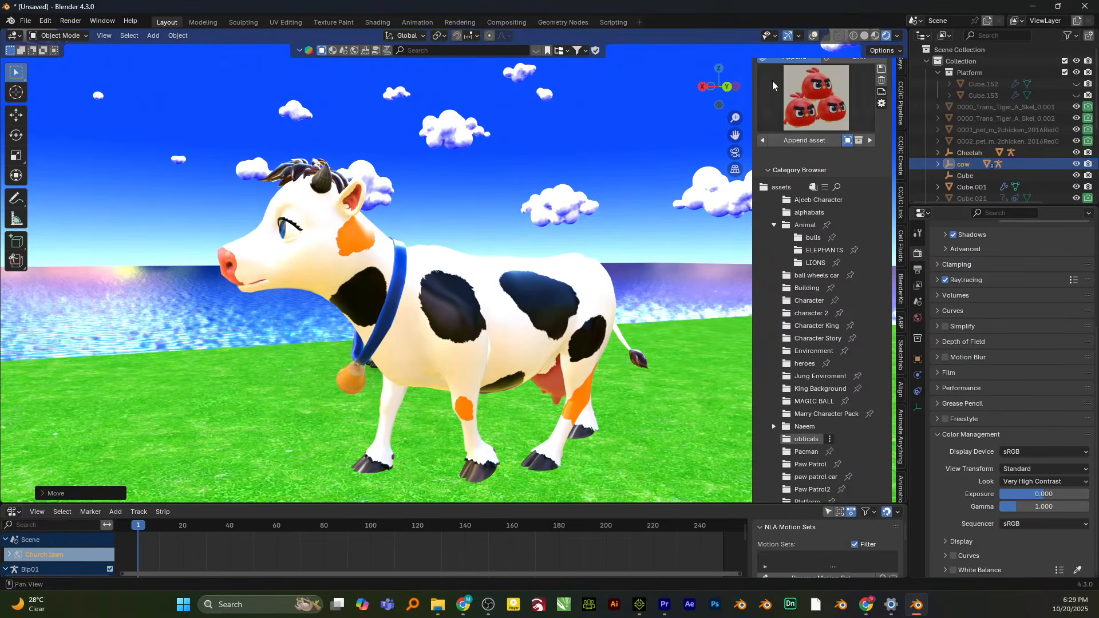
# Show the viewport overlays and set the cow's CuteCow armature to display its bones as Wire
pyautogui.click(812, 36)
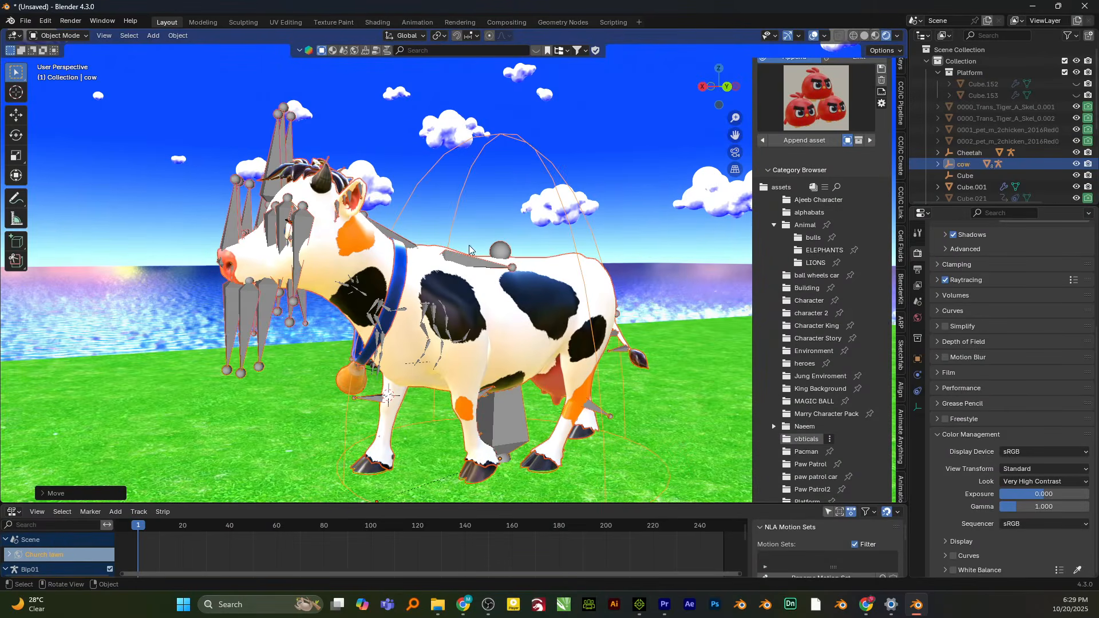
pyautogui.click(299, 218)
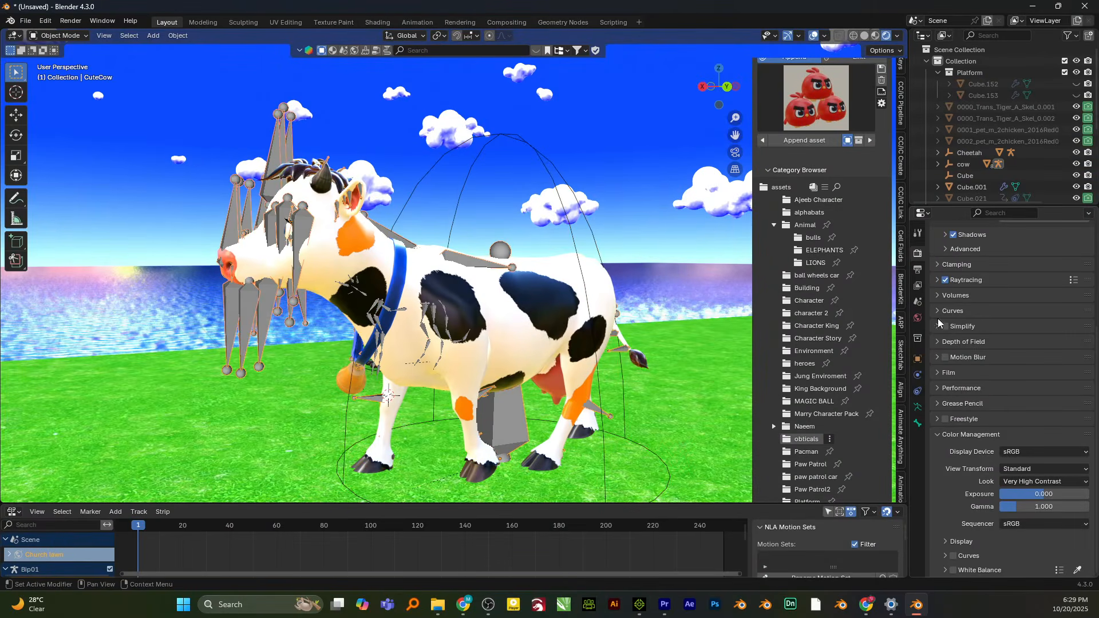
pyautogui.click(919, 406)
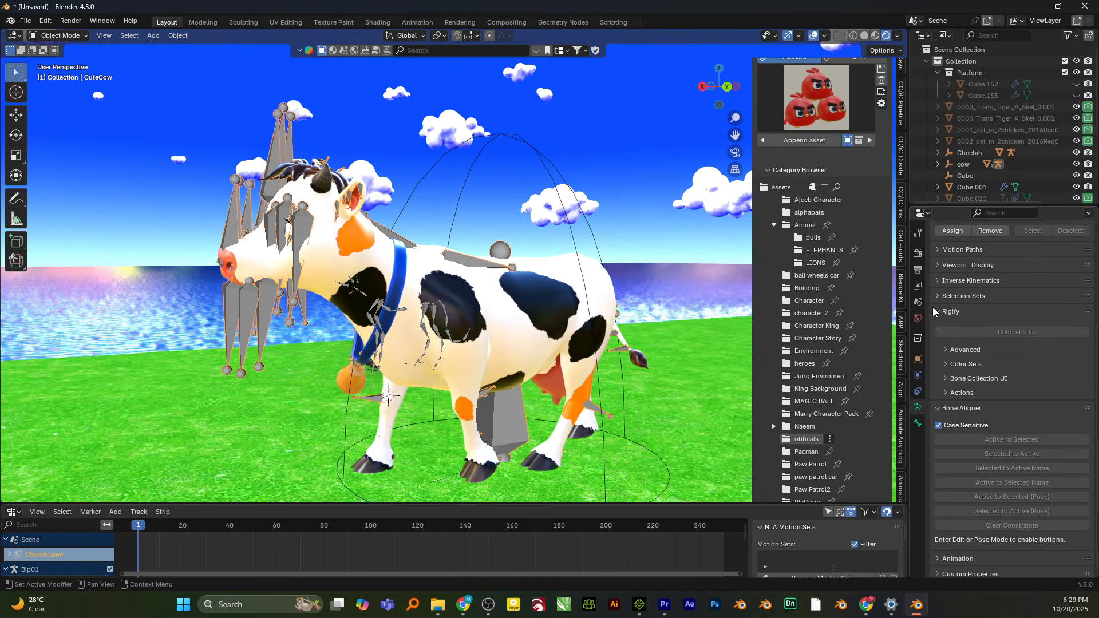
pyautogui.click(937, 265)
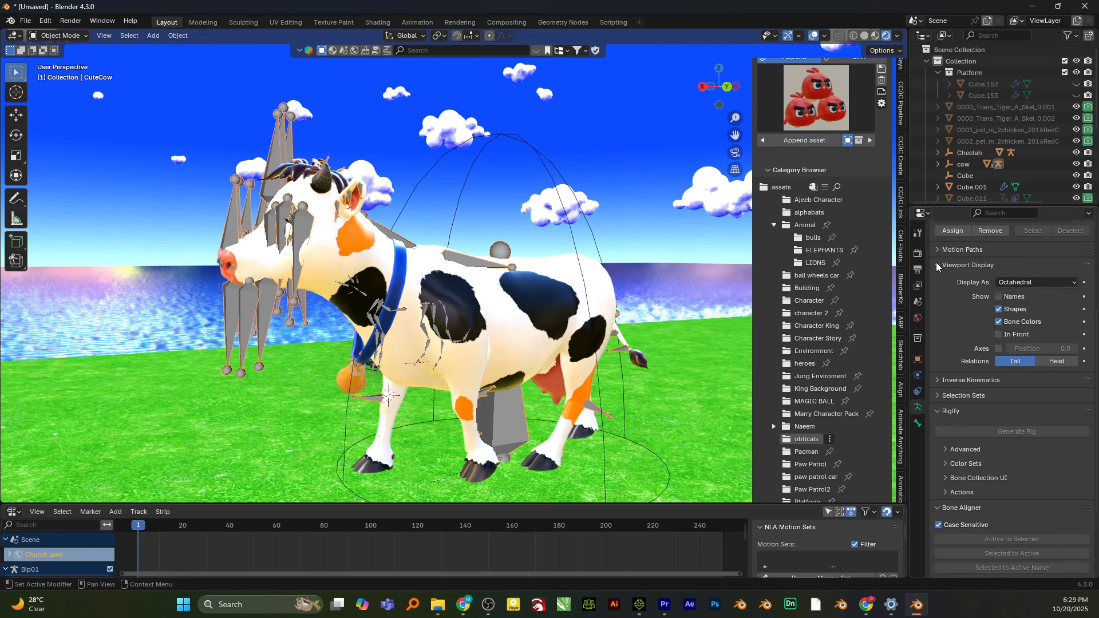
pyautogui.click(1014, 283)
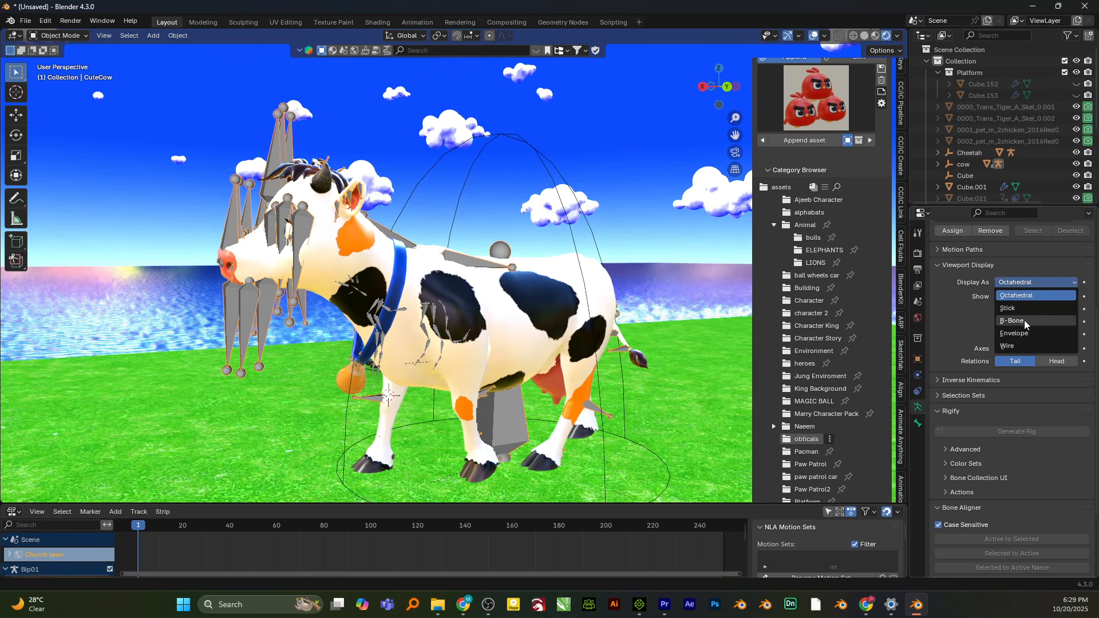
pyautogui.click(1009, 346)
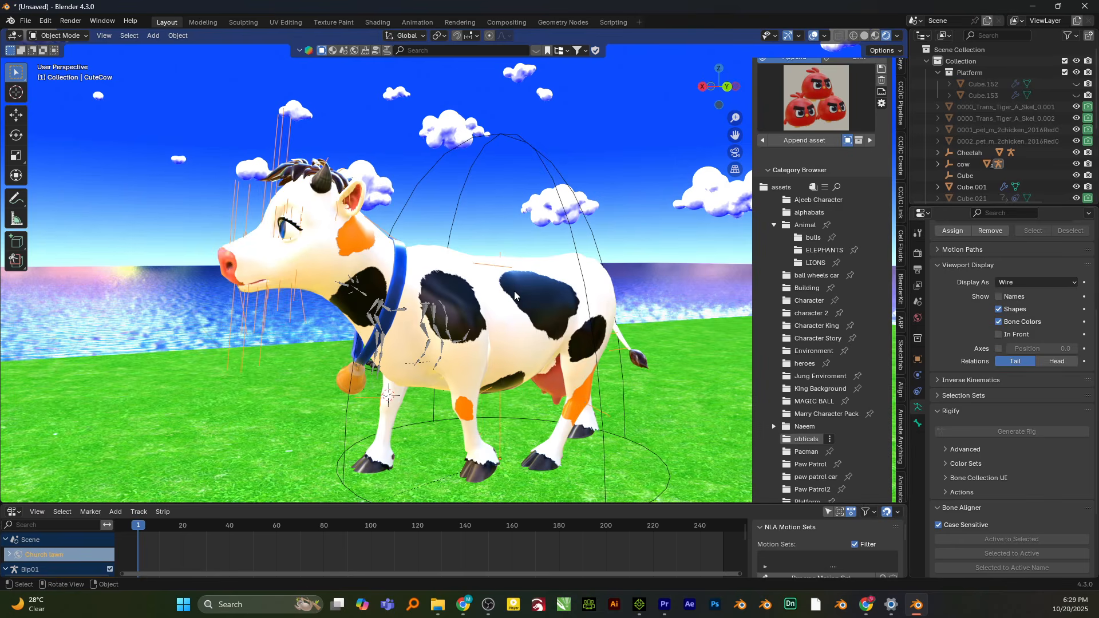
# Select the small Bip01 rig at the cow's chest and view its Cheetah motion tracks in the Nonlinear Animation editor
pyautogui.click(13, 512)
pyautogui.click(349, 283)
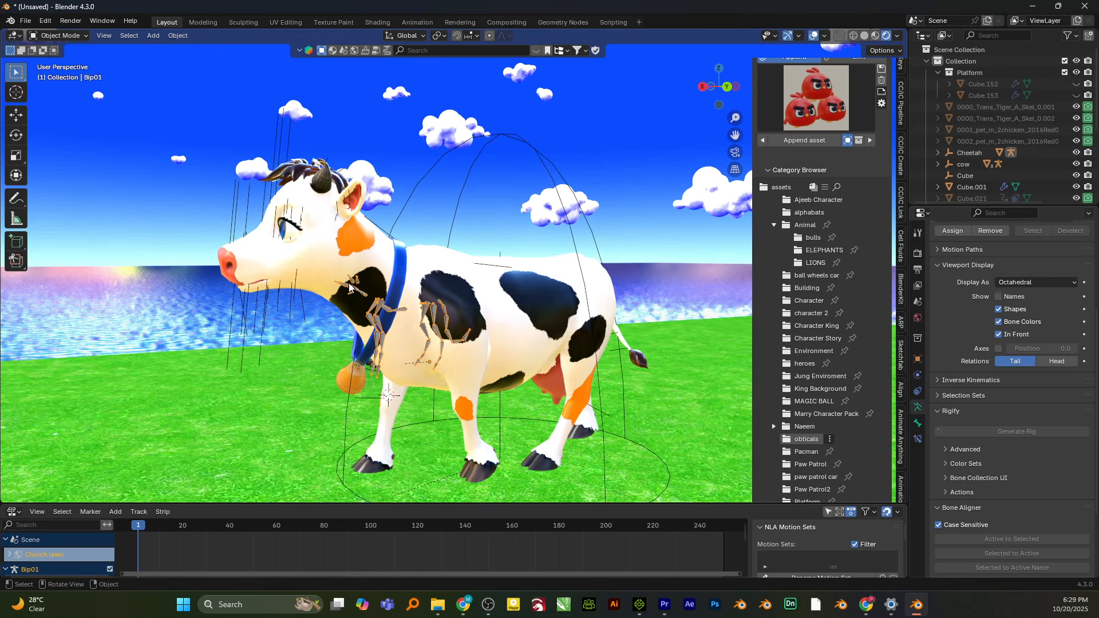
pyautogui.click(17, 517)
pyautogui.moveTo(210, 504); pyautogui.dragTo(217, 386)
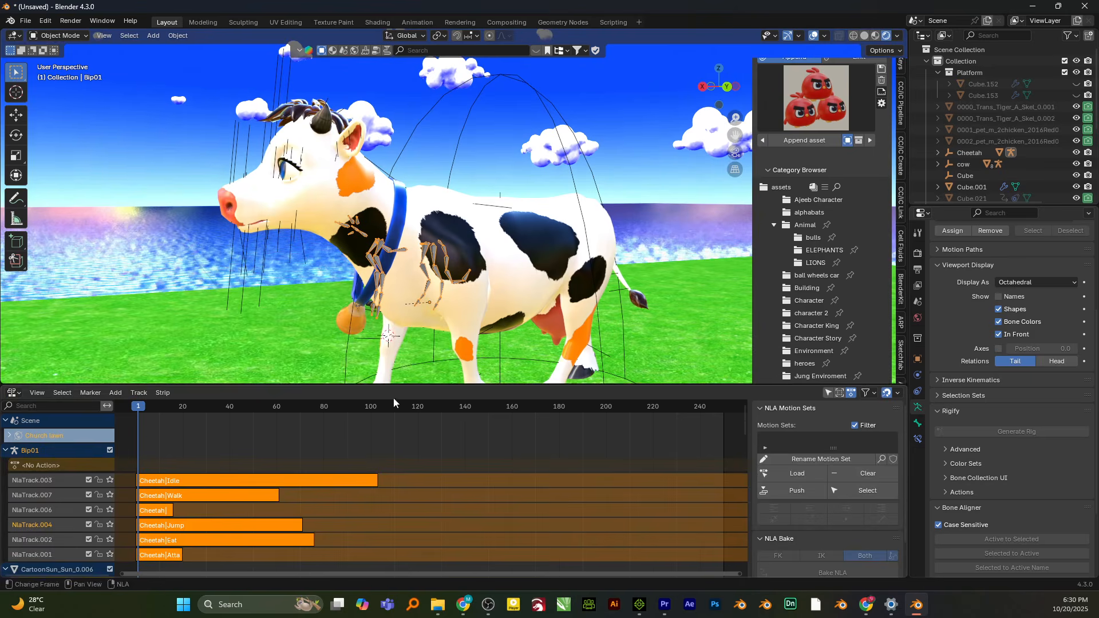
pyautogui.moveTo(393, 386); pyautogui.dragTo(372, 465)
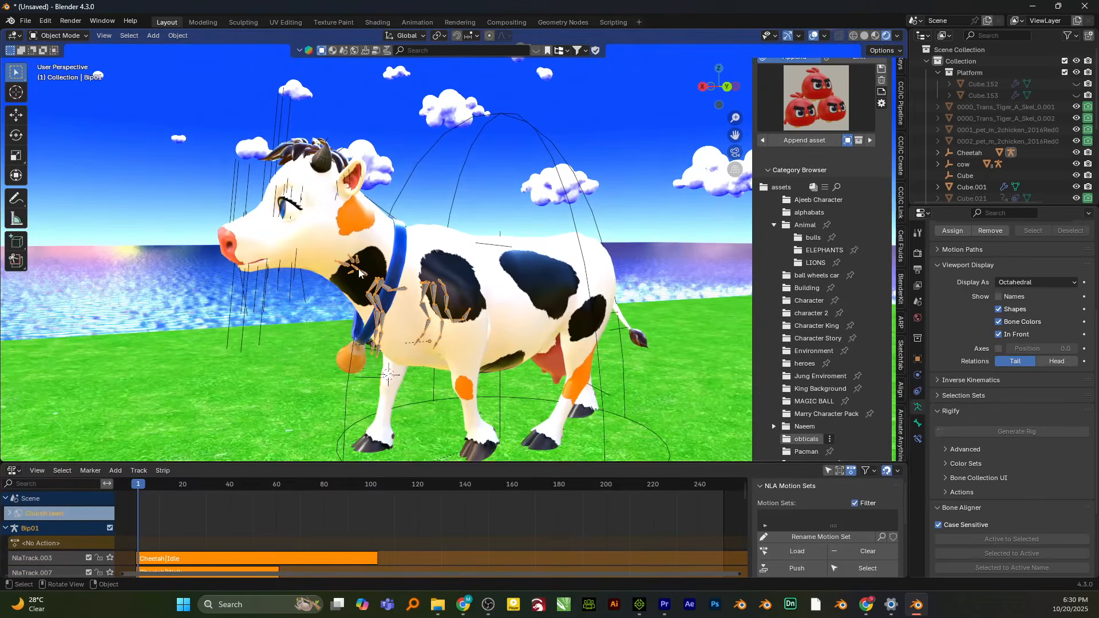
# Select the cow's CuteCow armature and enlarge the Nonlinear Animation editor to list its motion strips
pyautogui.click(267, 278)
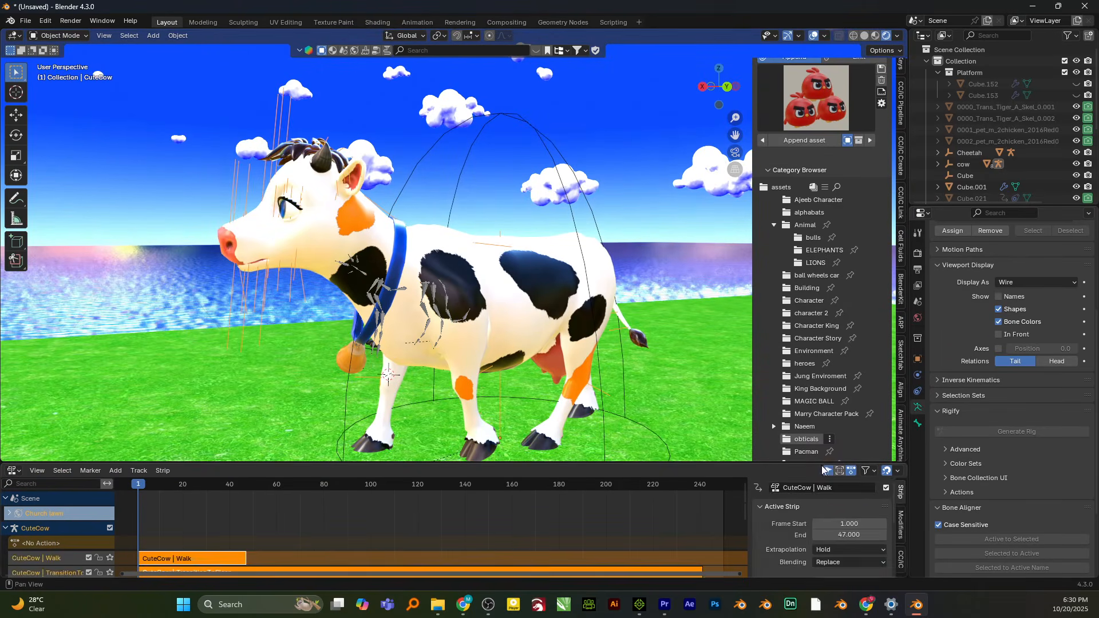
pyautogui.moveTo(531, 464); pyautogui.dragTo(484, 403)
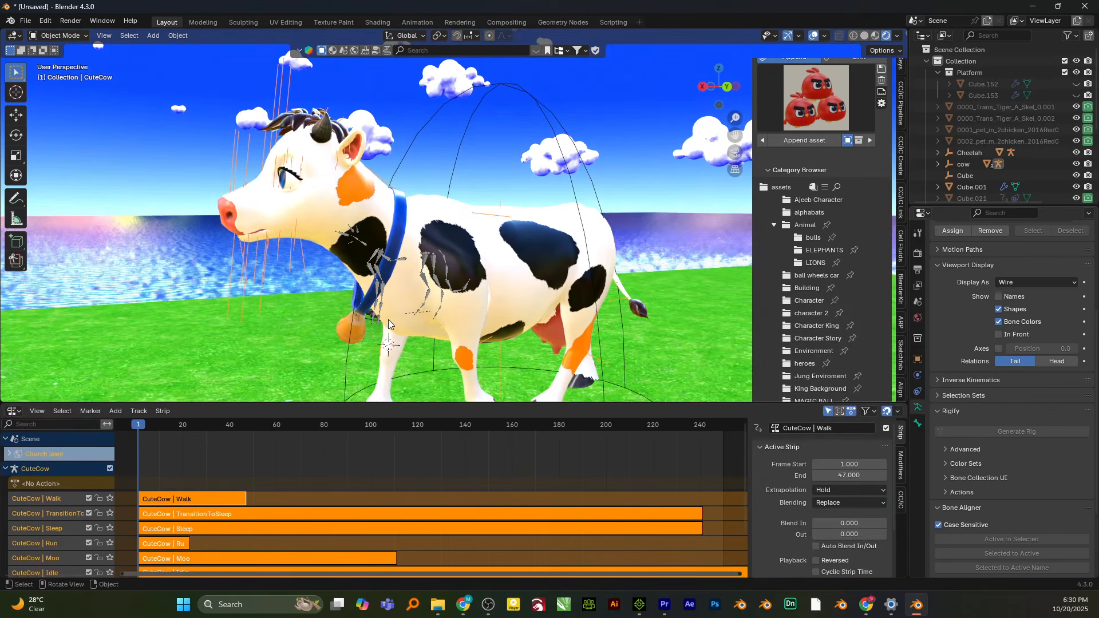